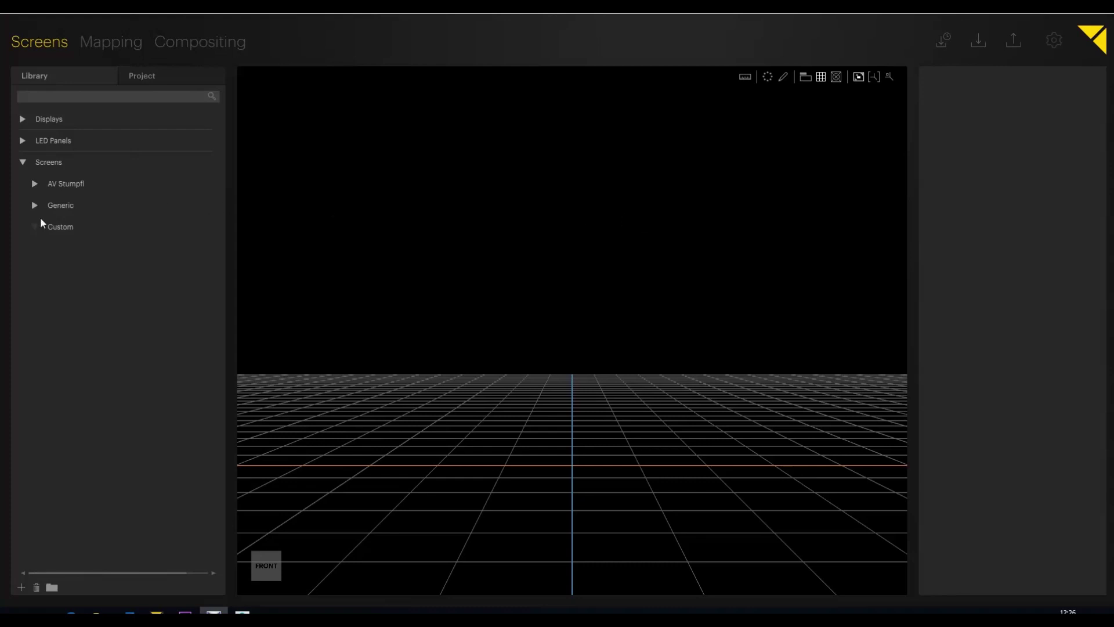
# Import the Stage_v1 FBX file into the Custom category of the screens library
pyautogui.click(54, 230)
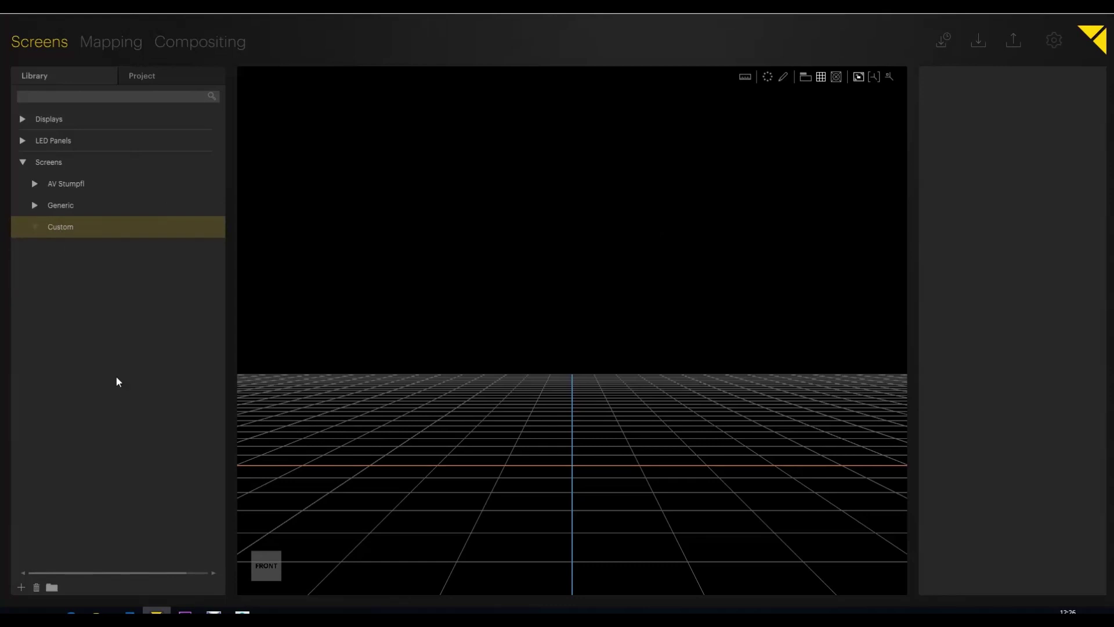
pyautogui.click(20, 588)
pyautogui.click(470, 226)
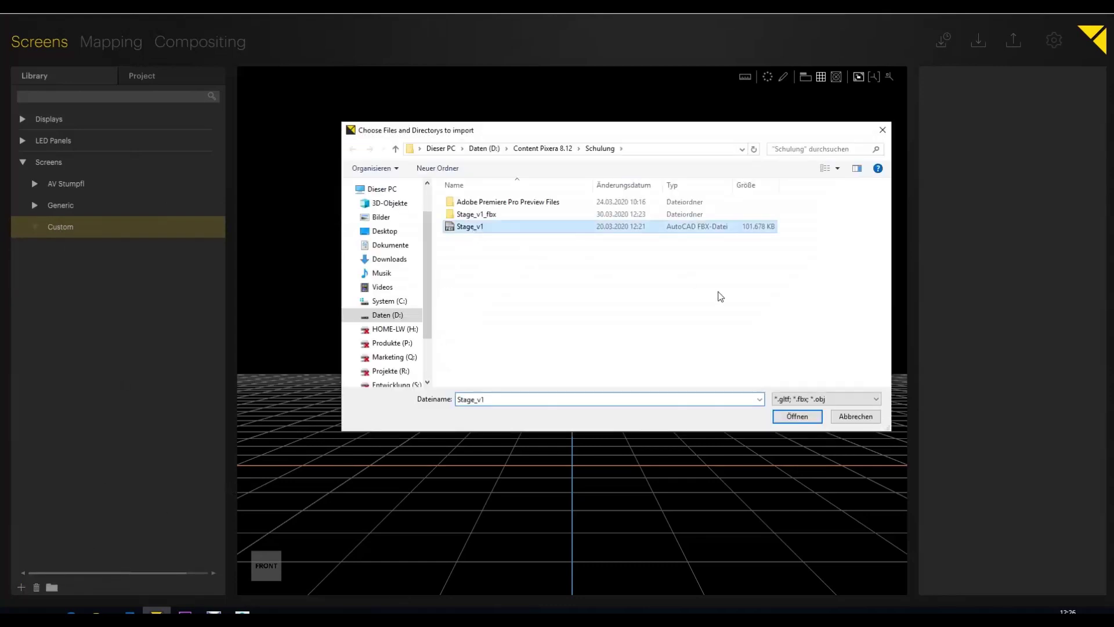
pyautogui.click(795, 416)
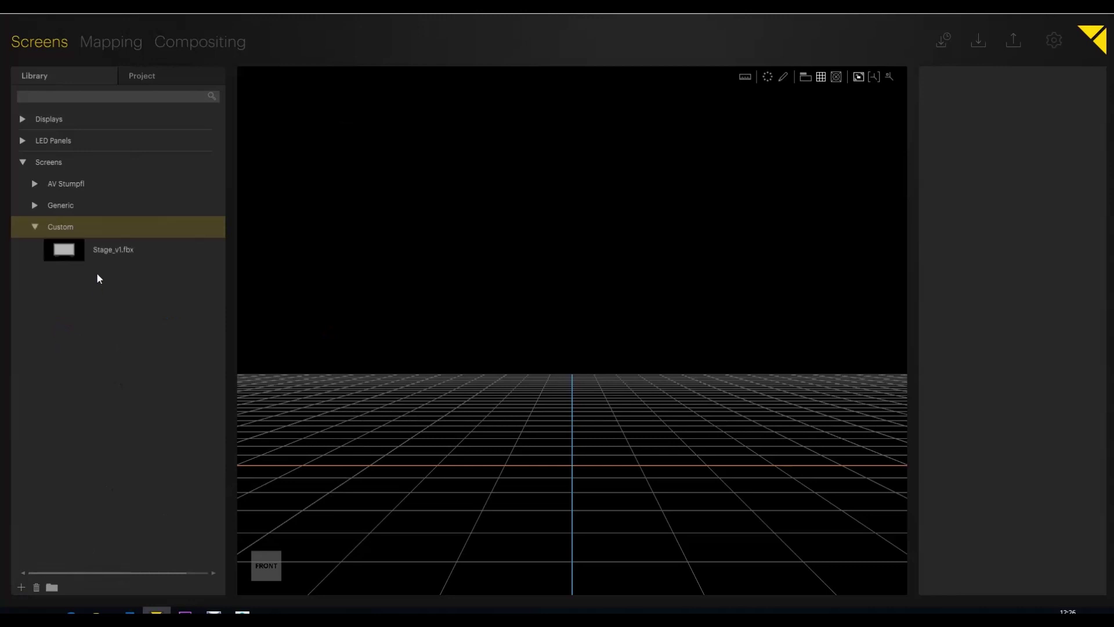
# Place the Stage_v1.fbx model from the Custom library into the 3D scene
pyautogui.click(73, 257)
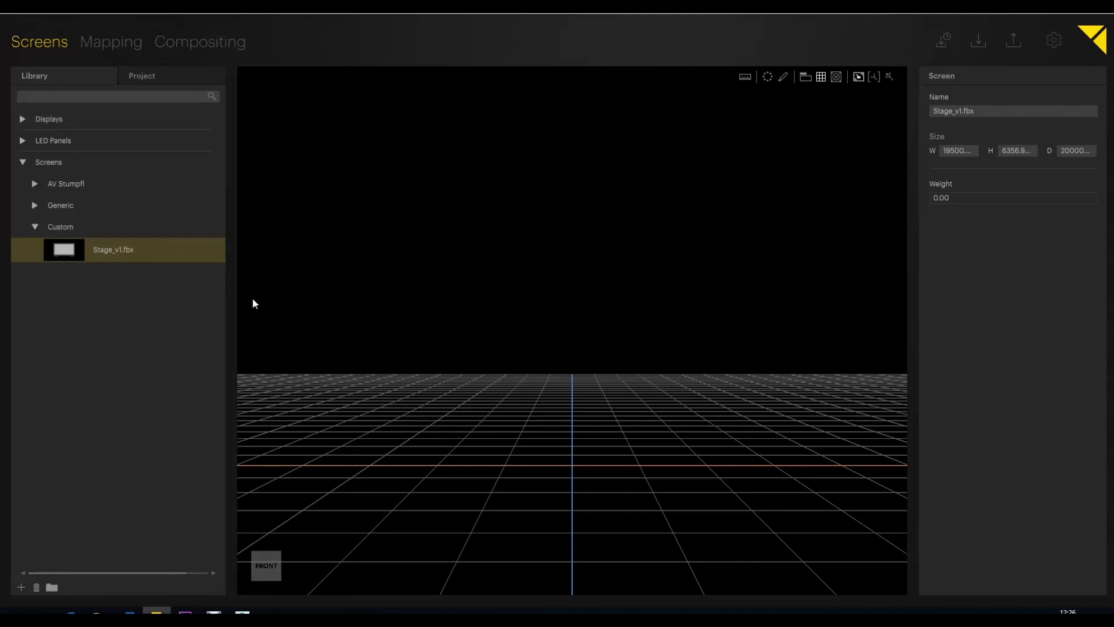
pyautogui.moveTo(73, 253); pyautogui.dragTo(552, 300)
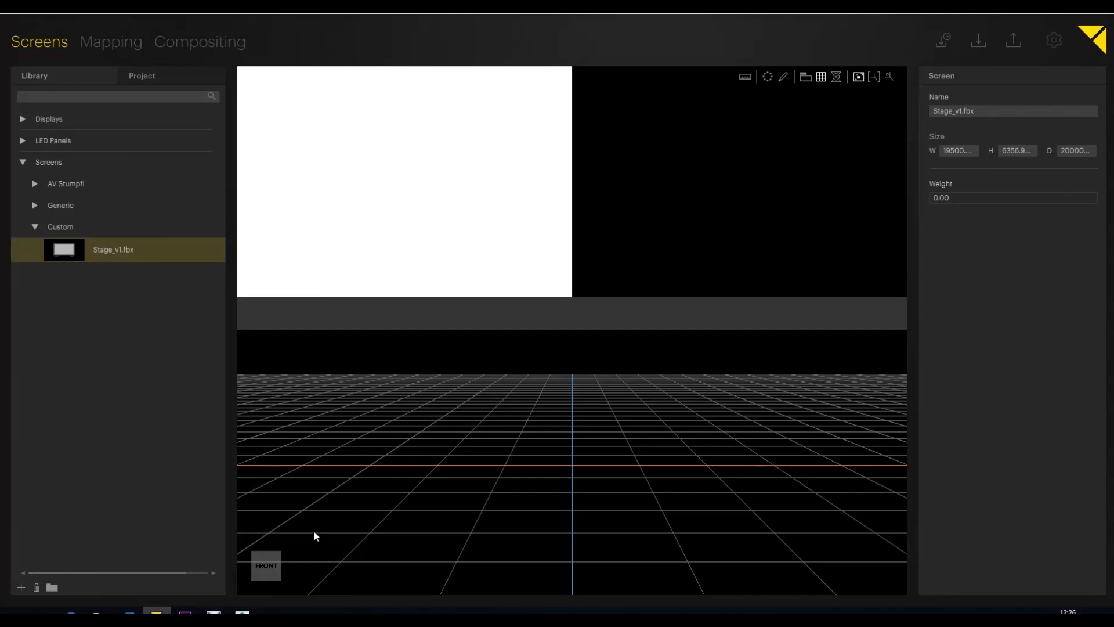
pyautogui.click(273, 566)
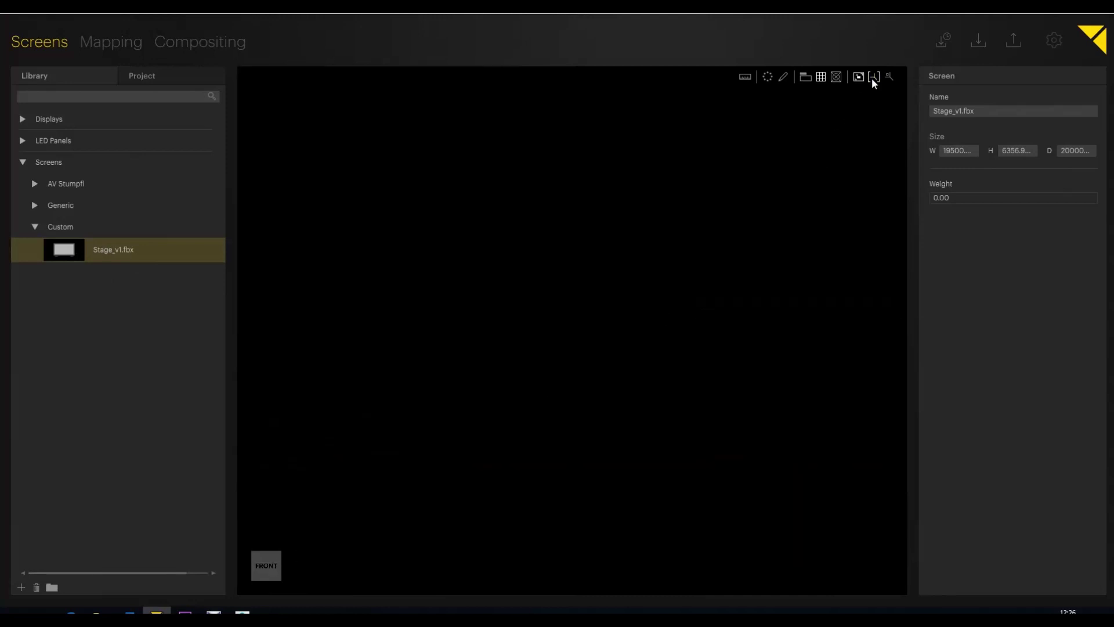
pyautogui.click(889, 77)
pyautogui.scroll(10, 563, 279)
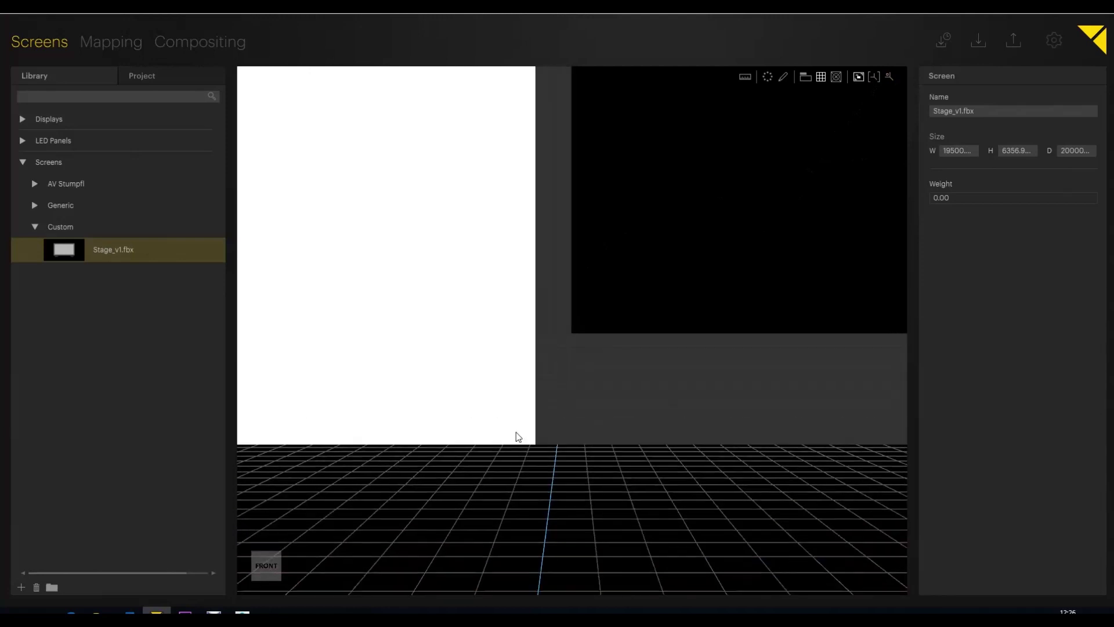
pyautogui.scroll(-5, 616, 354)
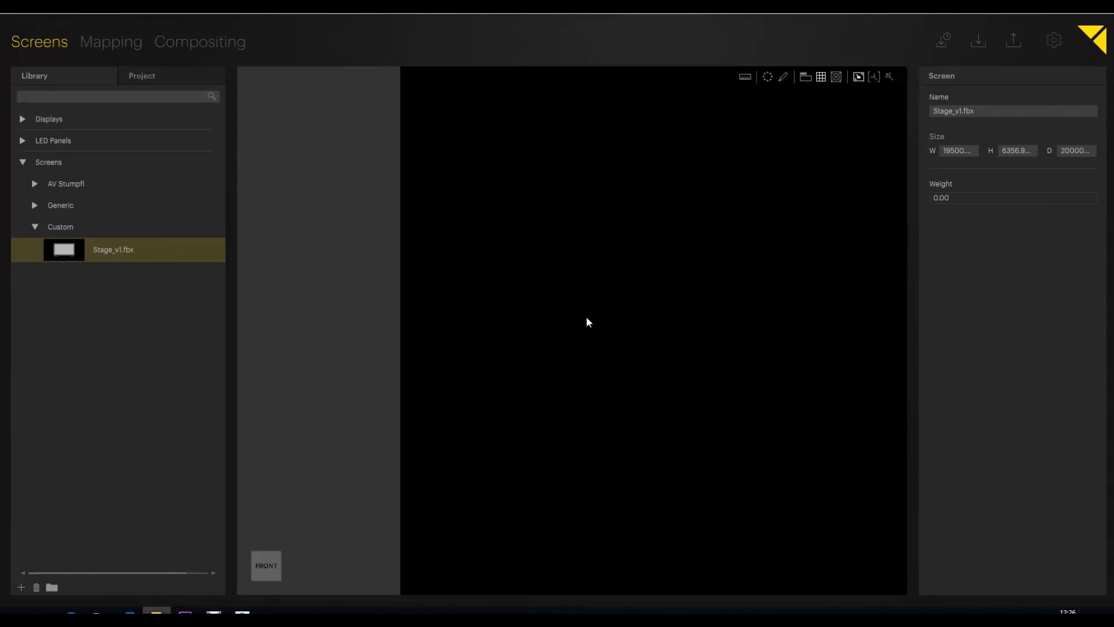
# Set the Stage_v1 node's scale to 0.001 on X, Y and Z in the project
pyautogui.click(143, 77)
pyautogui.click(51, 124)
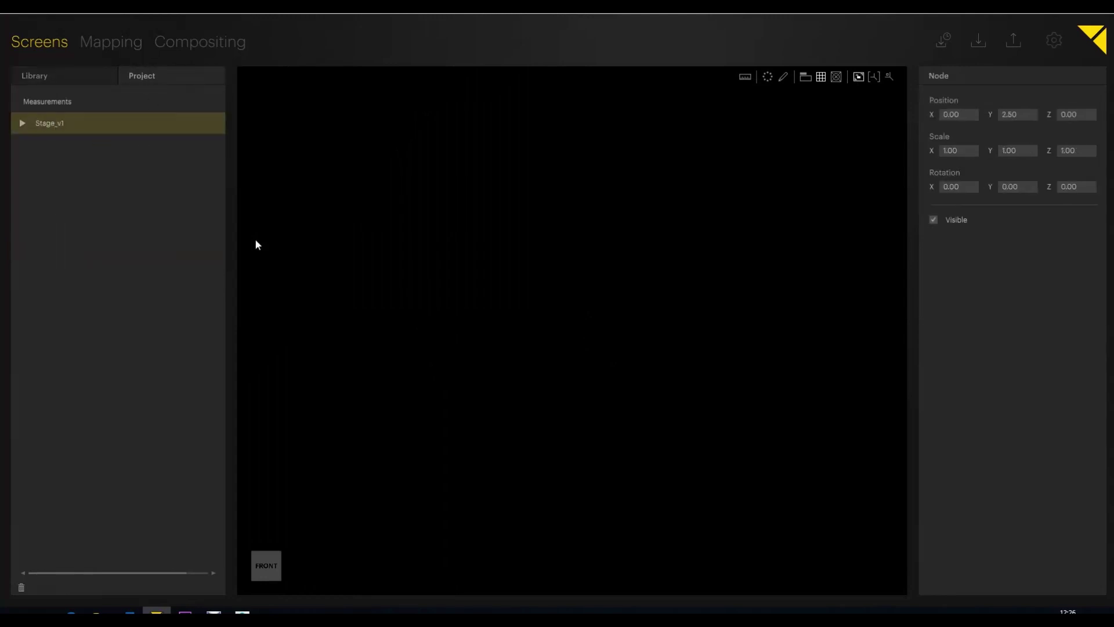
pyautogui.click(978, 154)
pyautogui.press('BackSpace')
pyautogui.write('0.001')
pyautogui.press('Return')
pyautogui.write('.001.001')
pyautogui.press('Return')
pyautogui.click(276, 562)
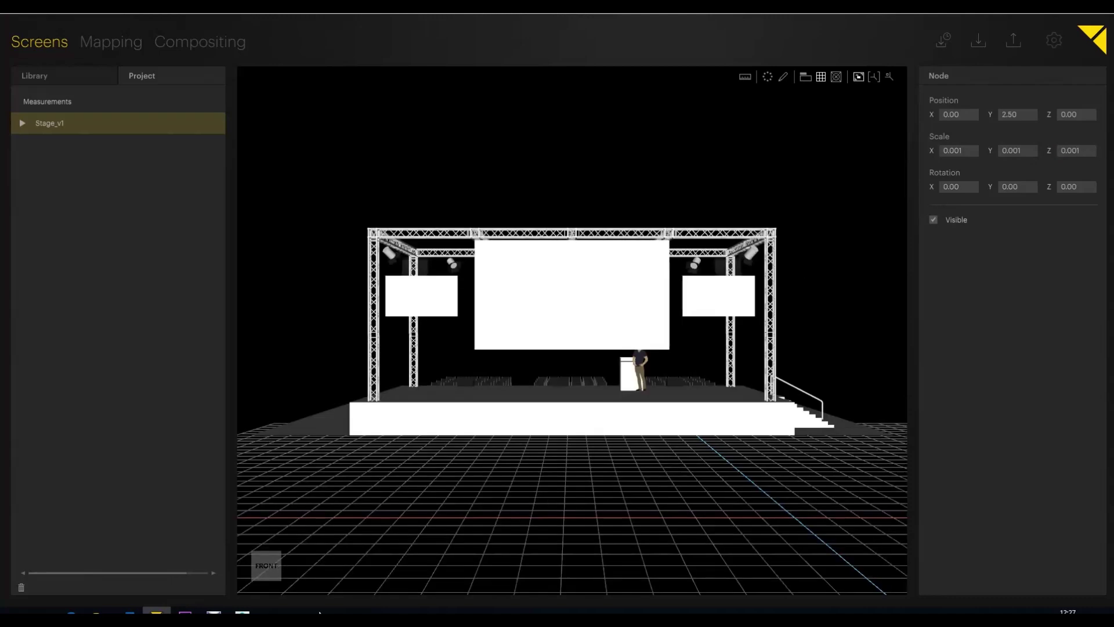
pyautogui.moveTo(267, 563); pyautogui.dragTo(346, 579)
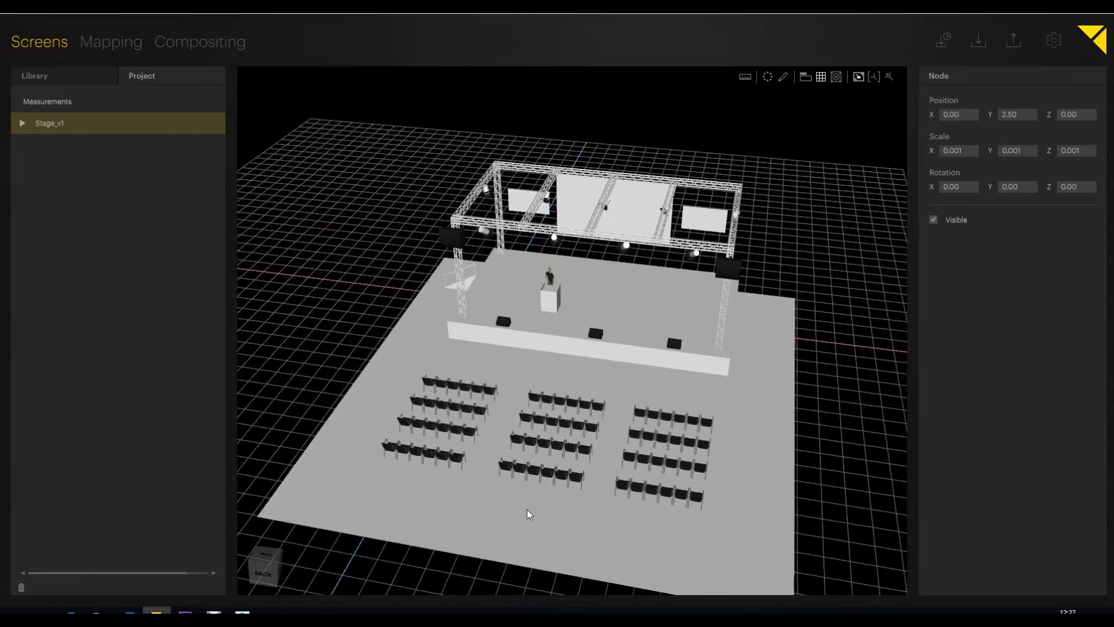
# Move the stage mesh a short way across the floor in the 3D scene and deselect it
pyautogui.click(612, 396)
pyautogui.moveTo(634, 393); pyautogui.dragTo(661, 380)
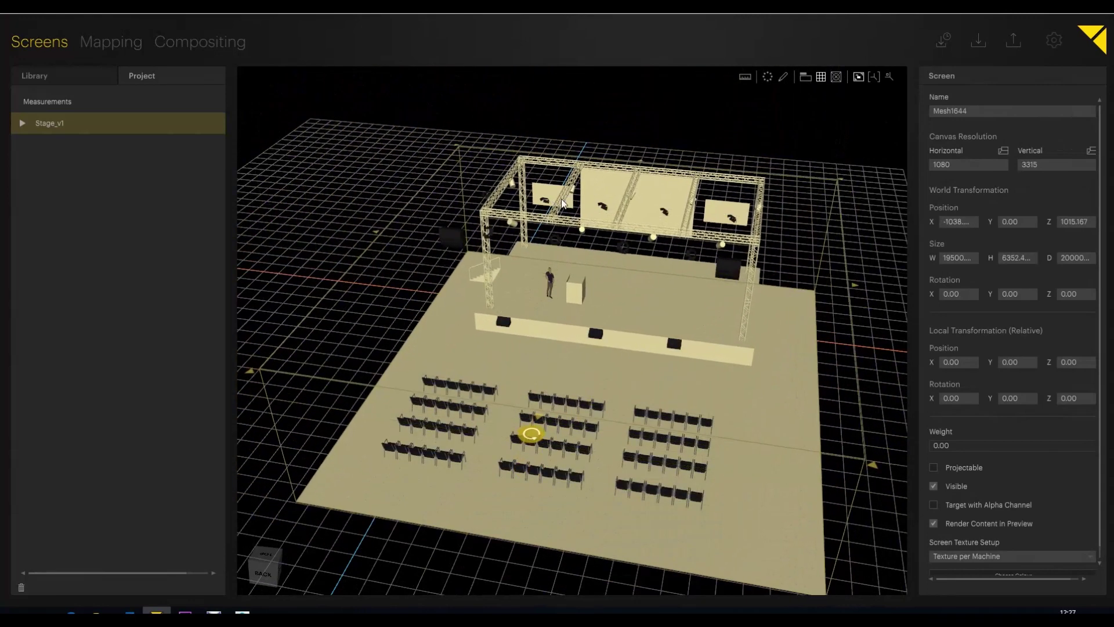
pyautogui.click(650, 142)
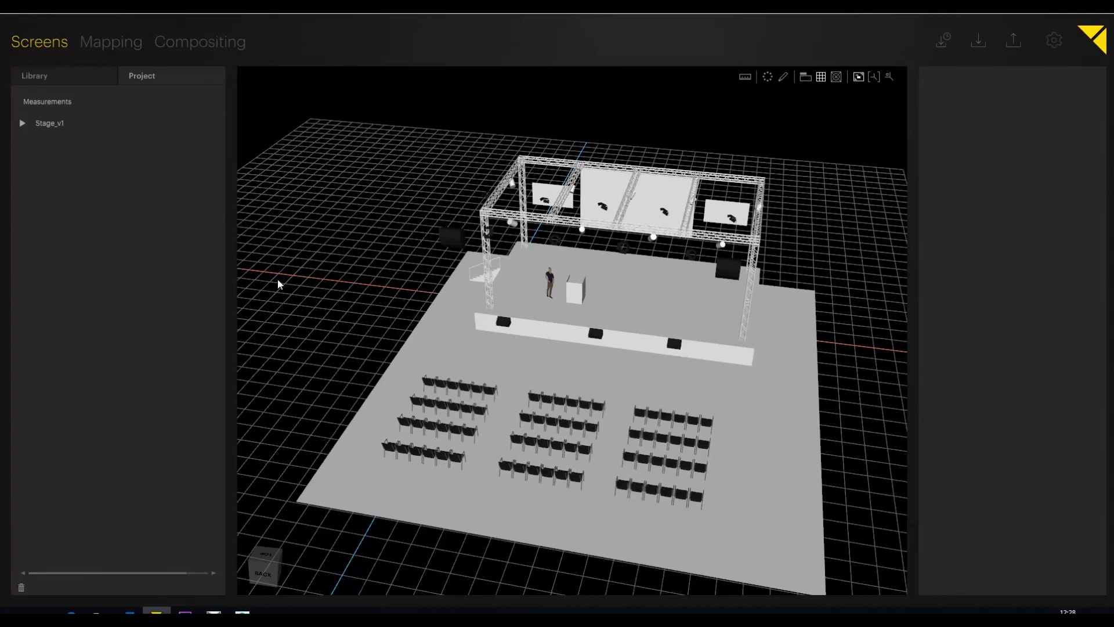
# Delete Stage_v1 from the project and return to the library
pyautogui.click(41, 124)
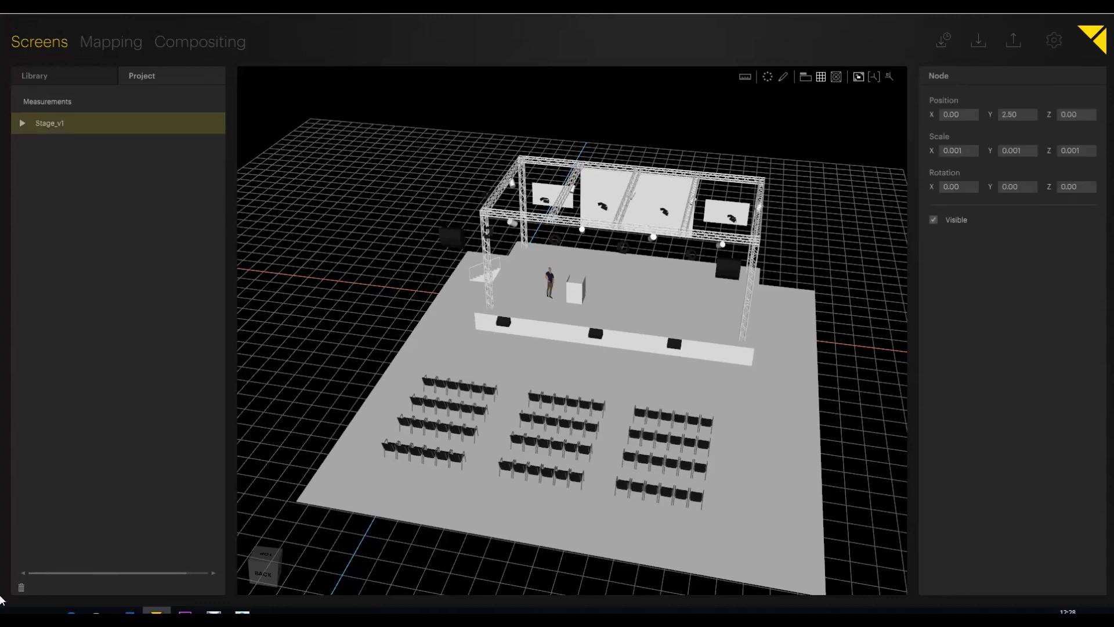
pyautogui.click(21, 587)
pyautogui.click(39, 74)
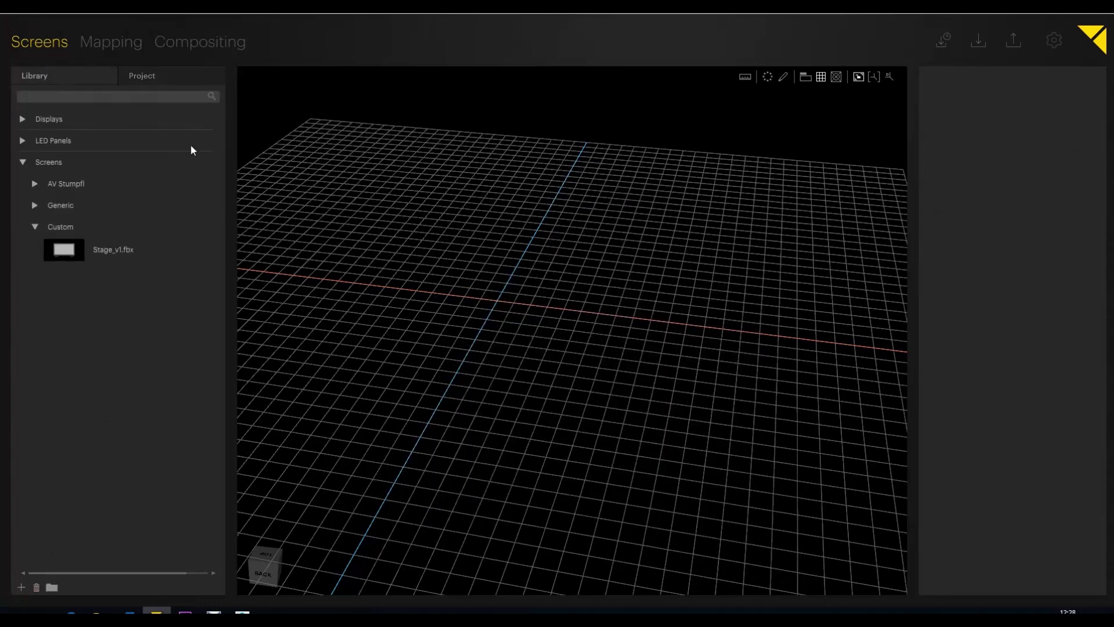
# Switch to 3ds Max and import Stage_v1 from the Content Pixera 8.12\Schulung folder, keeping the automatic unit scale factor
pyautogui.hotkey('alt', 'Tab')
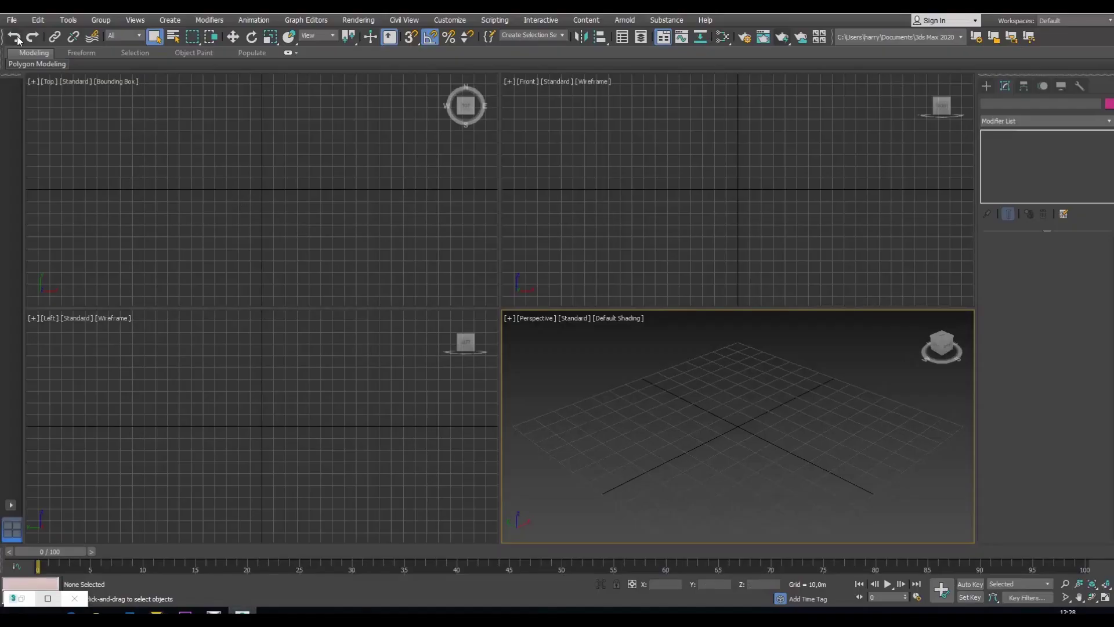
pyautogui.click(12, 20)
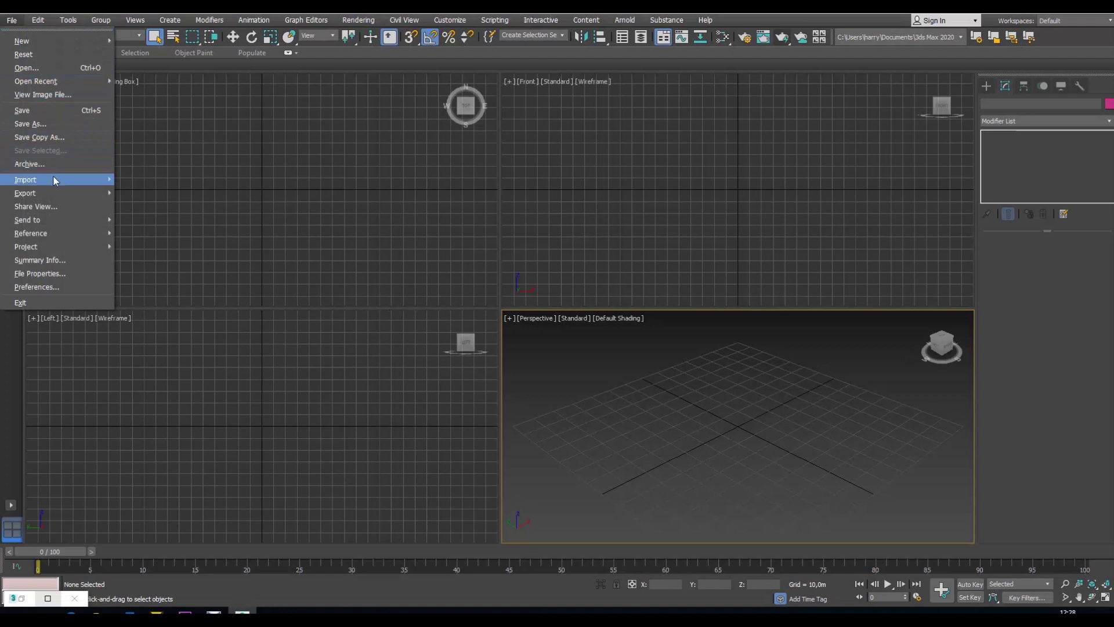
pyautogui.moveTo(55, 179)
pyautogui.click(132, 181)
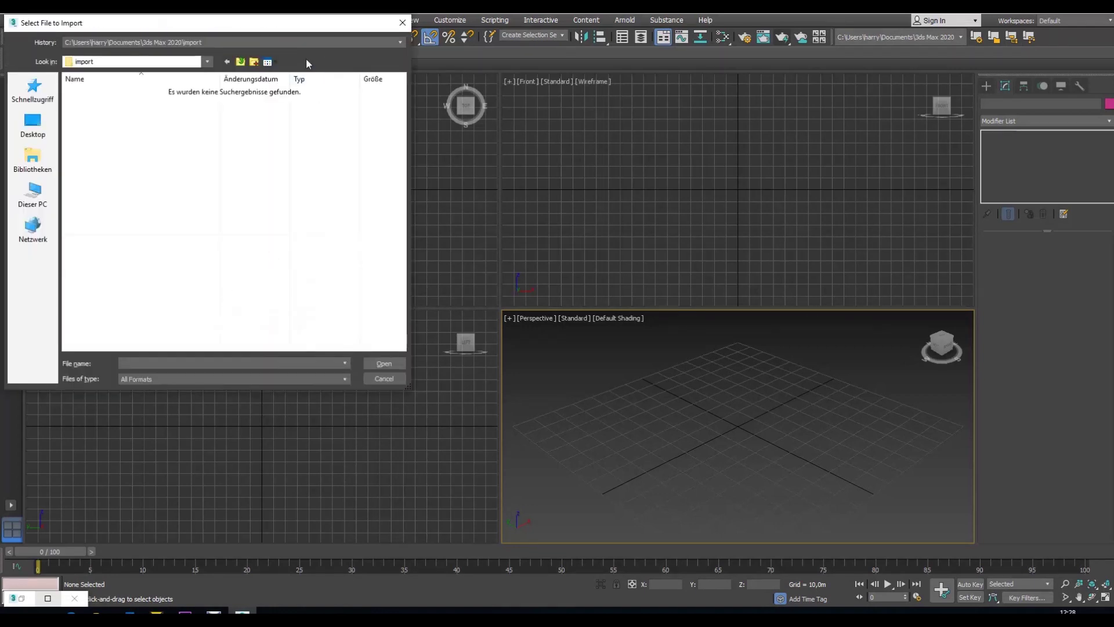
pyautogui.moveTo(276, 28); pyautogui.dragTo(487, 97)
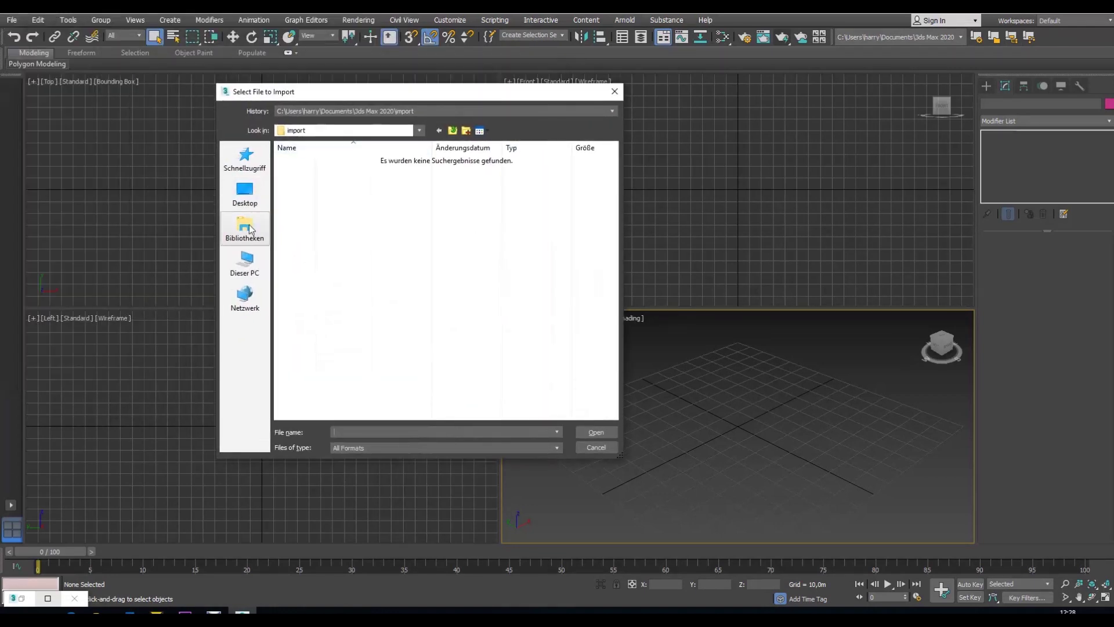
pyautogui.click(245, 262)
pyautogui.doubleClick(448, 316)
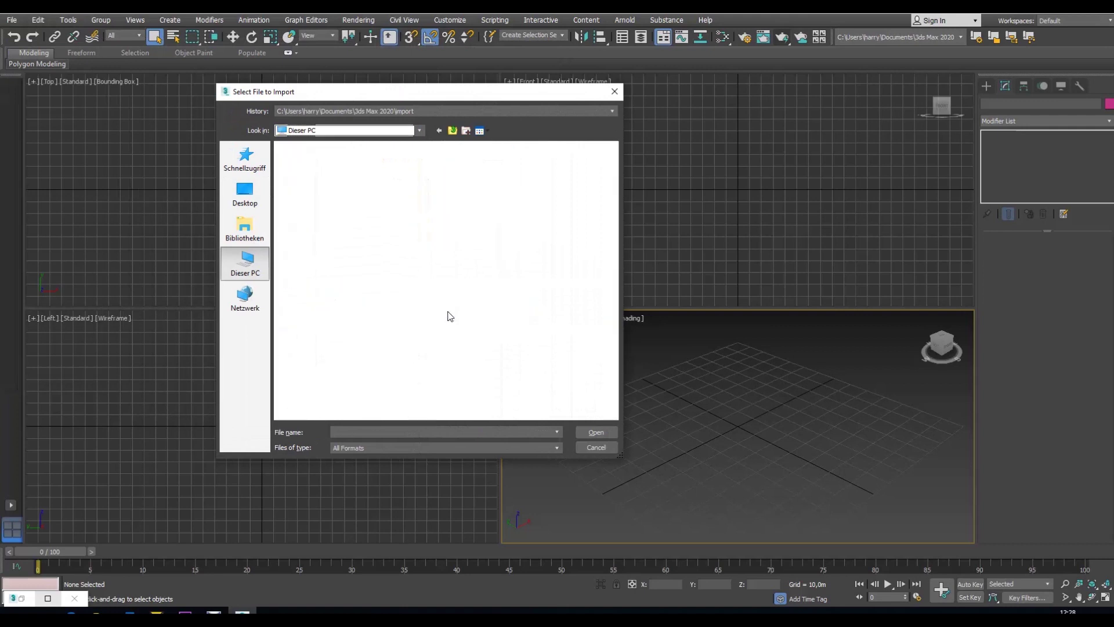
pyautogui.doubleClick(338, 238)
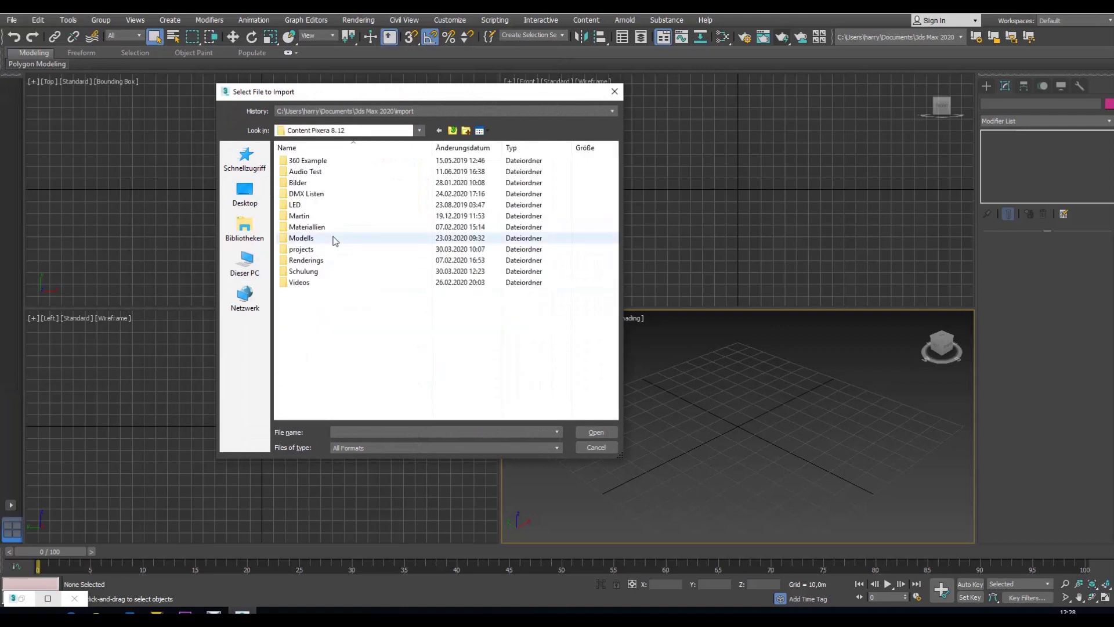
pyautogui.doubleClick(329, 271)
pyautogui.click(334, 183)
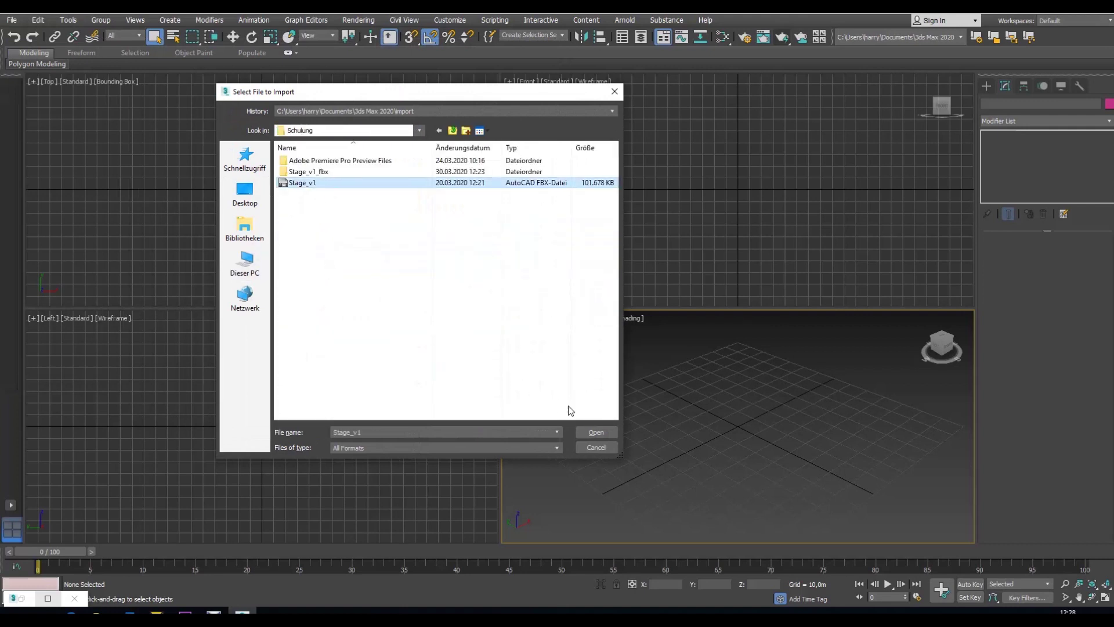
pyautogui.click(586, 431)
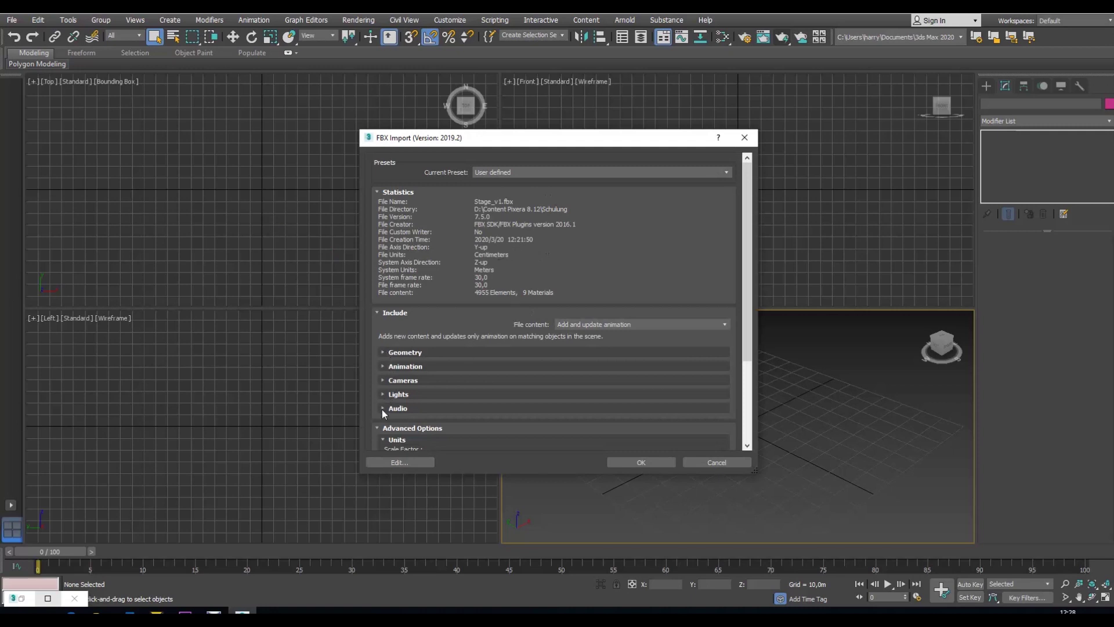
pyautogui.scroll(-2, 500, 398)
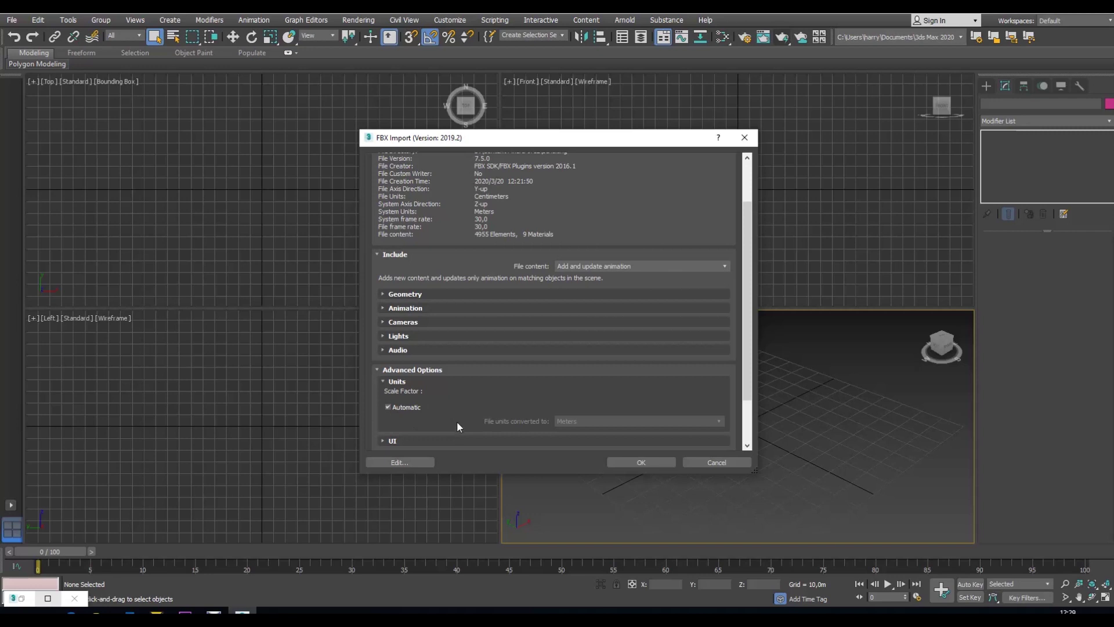
pyautogui.click(623, 462)
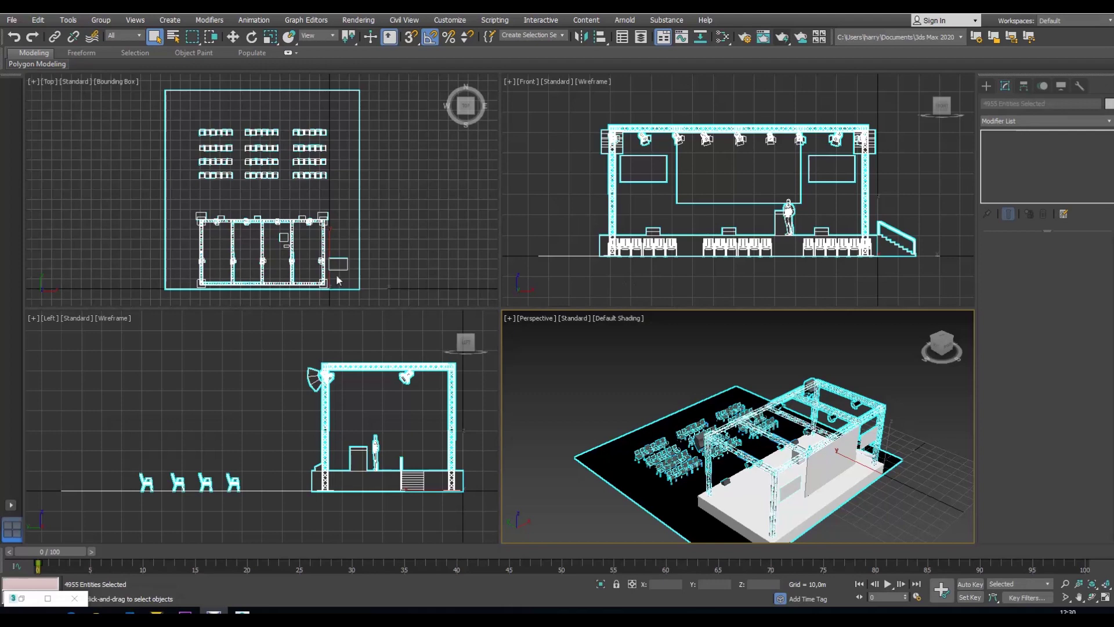
# Save the scene as Stage in the scenes folder, replacing the existing file
pyautogui.rightClick(375, 246)
pyautogui.scroll(-5, 374, 244)
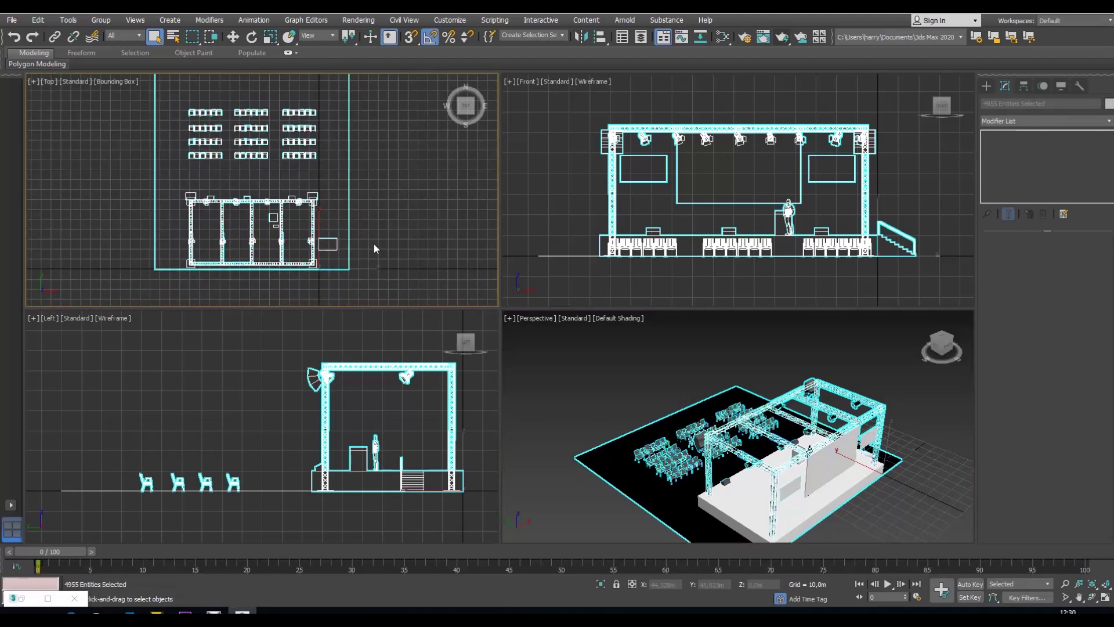
pyautogui.scroll(-3, 351, 514)
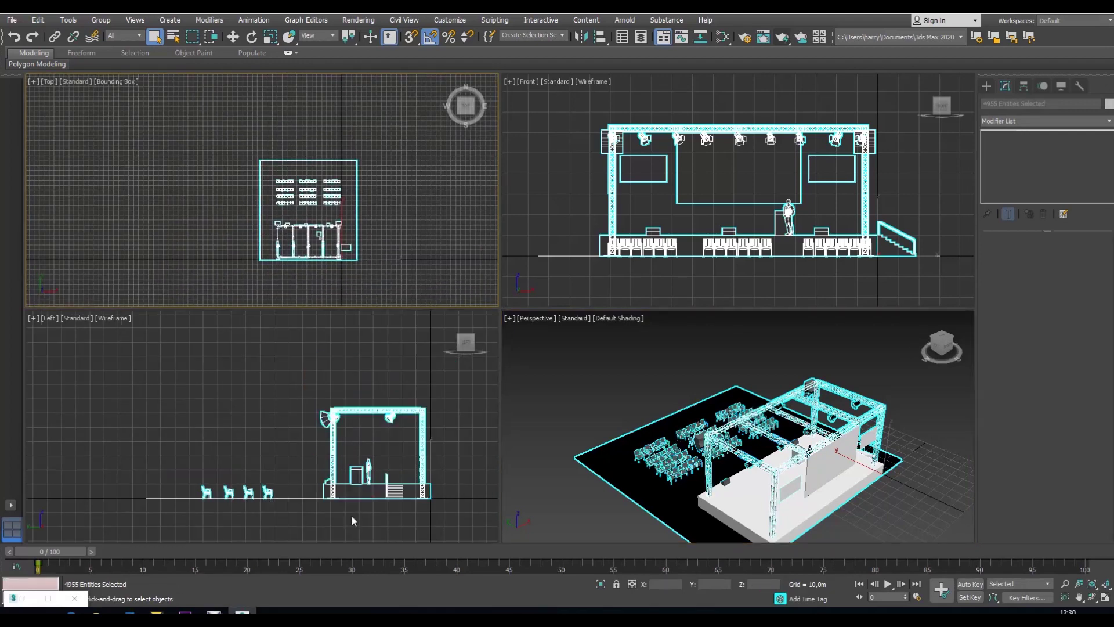
pyautogui.moveTo(350, 514); pyautogui.dragTo(337, 492, button='middle')
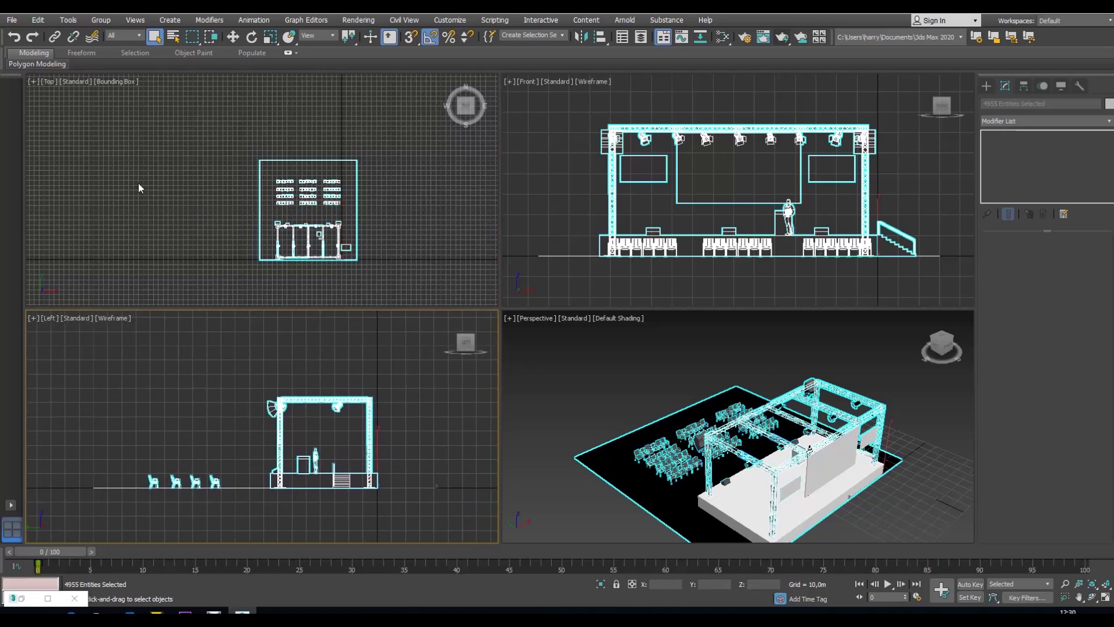
pyautogui.click(11, 21)
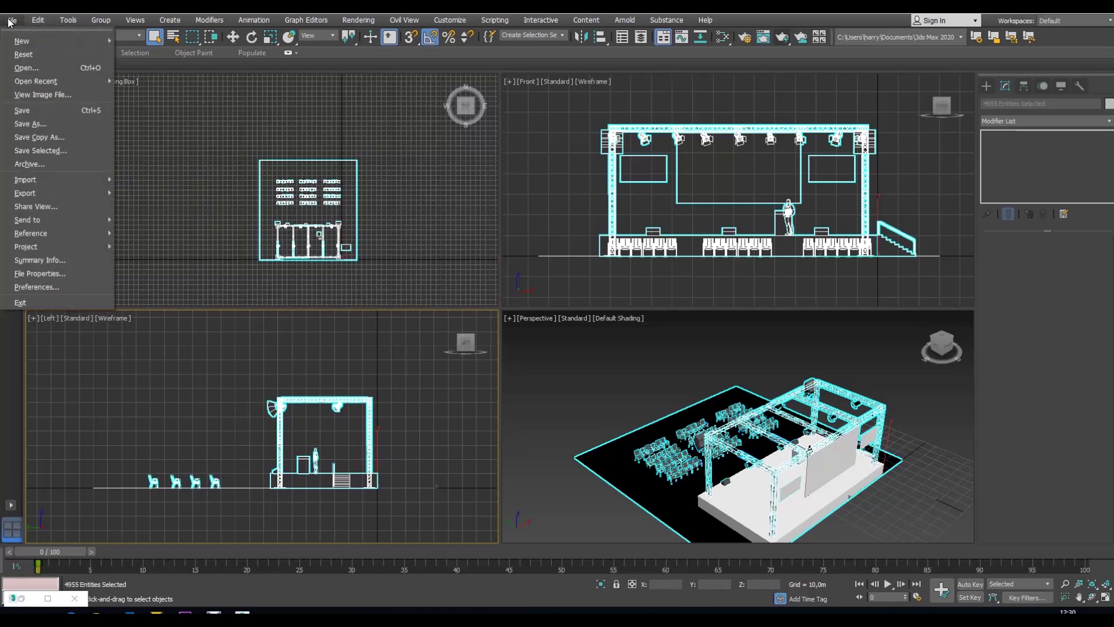
pyautogui.click(33, 114)
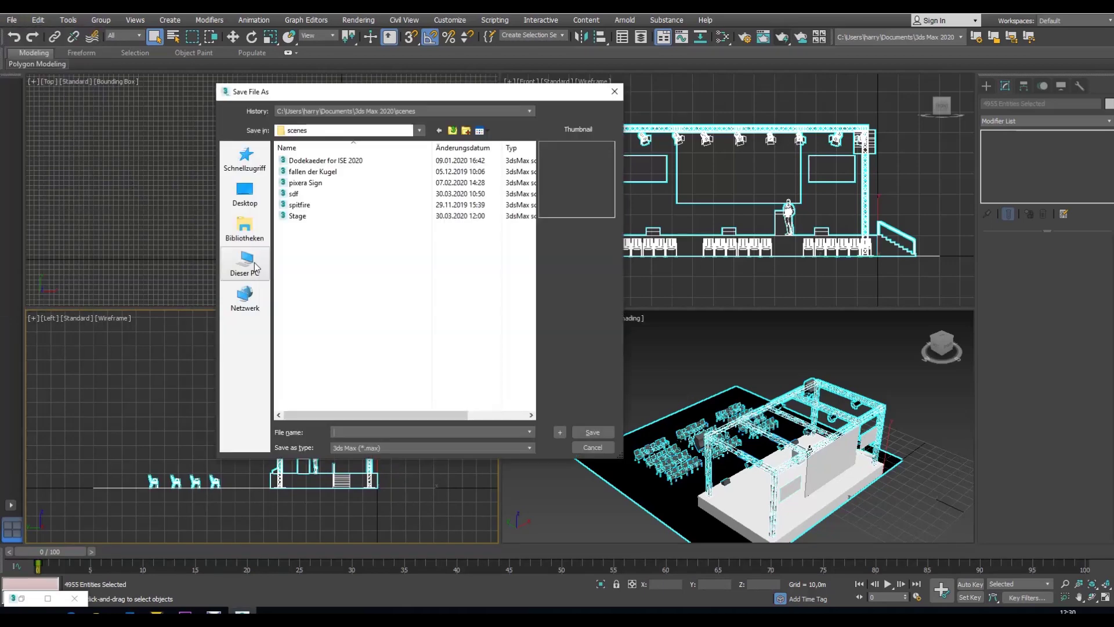
pyautogui.click(298, 215)
pyautogui.click(604, 433)
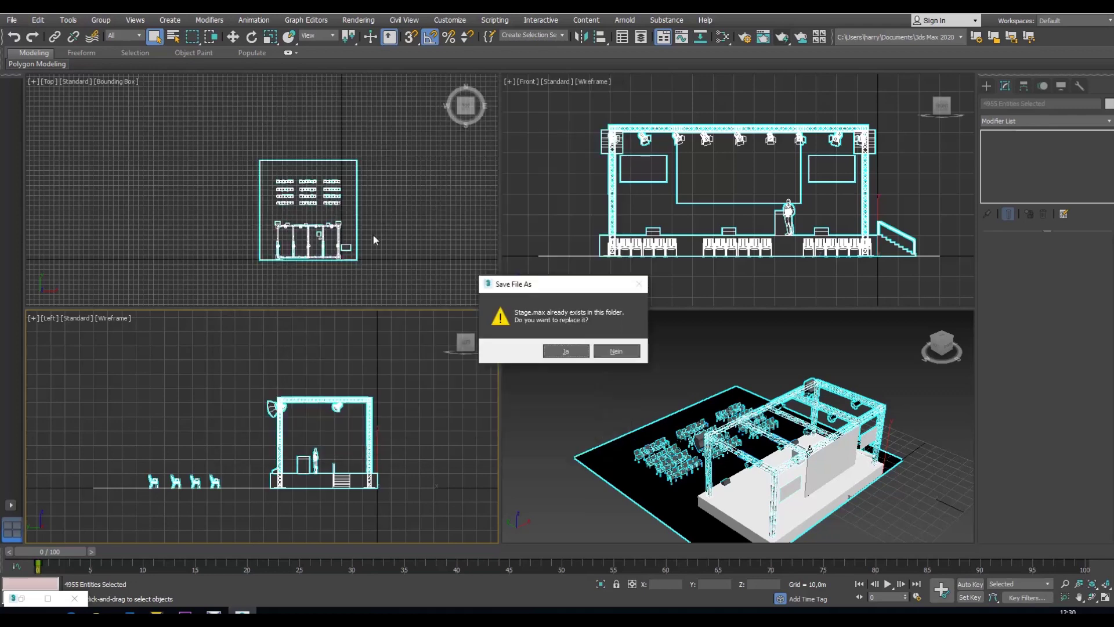
pyautogui.click(543, 349)
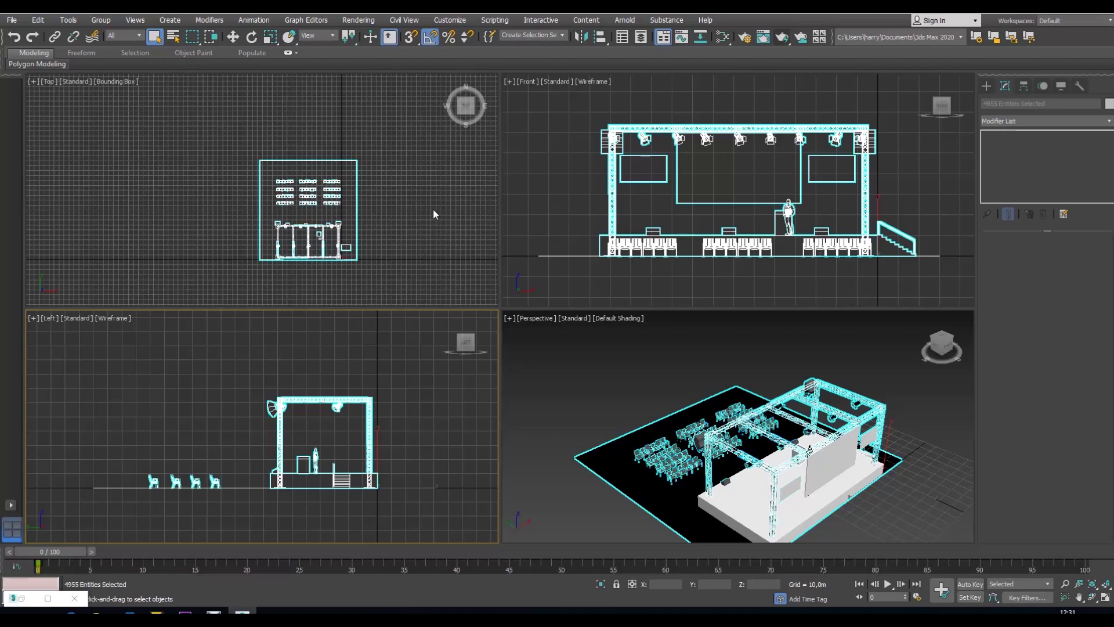
# Create a box over the floor outline in the Top view, about 202 m long, 197 m wide and 0.01 m high
pyautogui.click(987, 86)
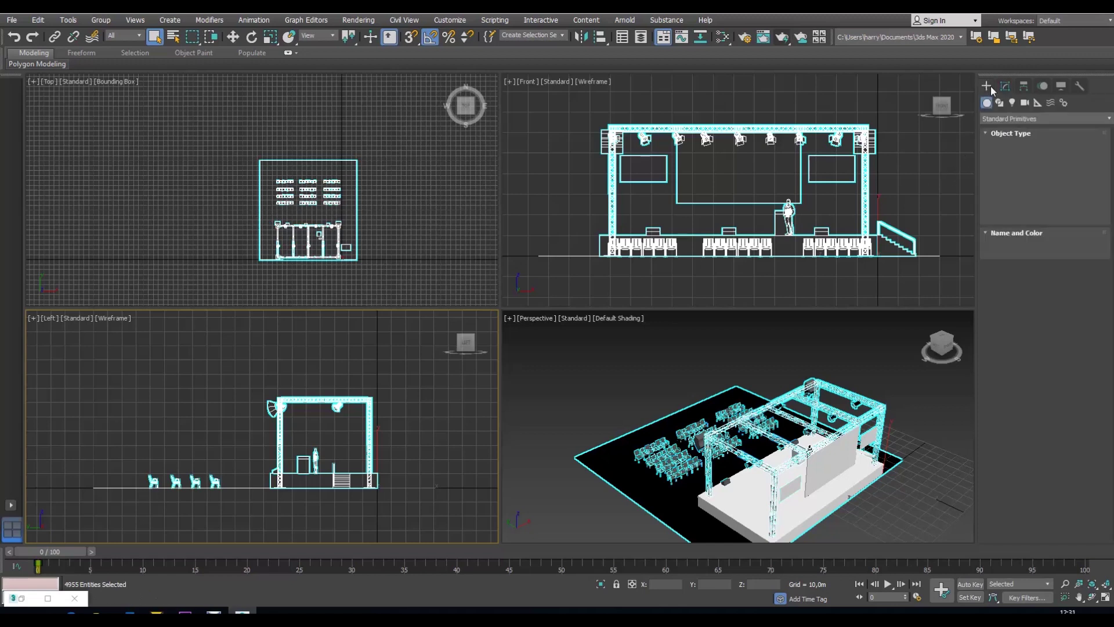
pyautogui.click(1022, 156)
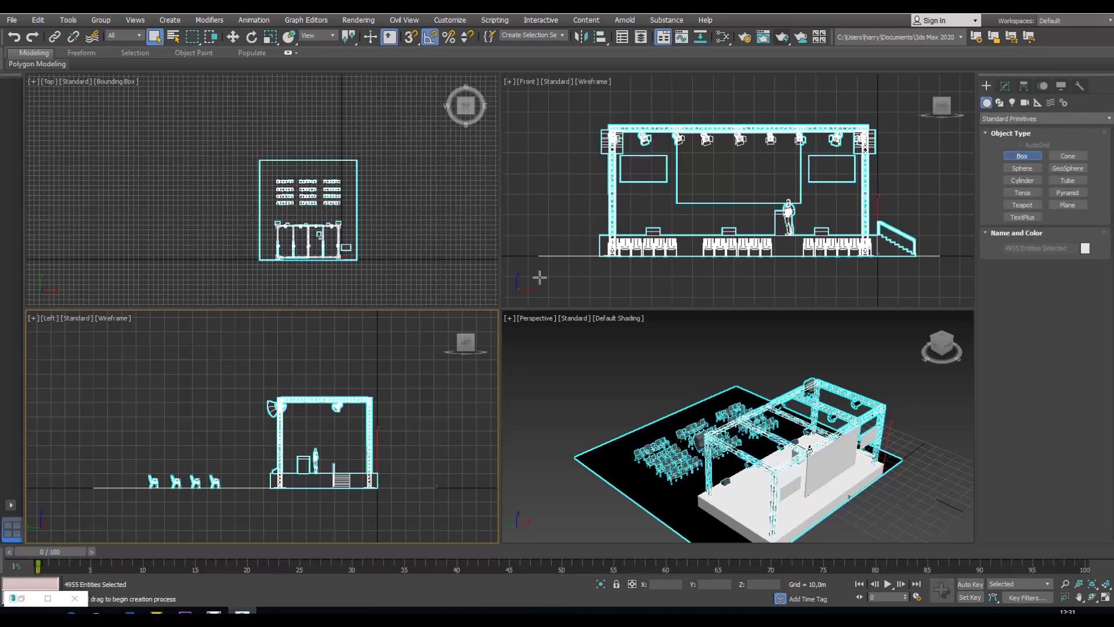
pyautogui.click(260, 161)
pyautogui.moveTo(328, 238); pyautogui.dragTo(358, 260)
pyautogui.click(358, 261)
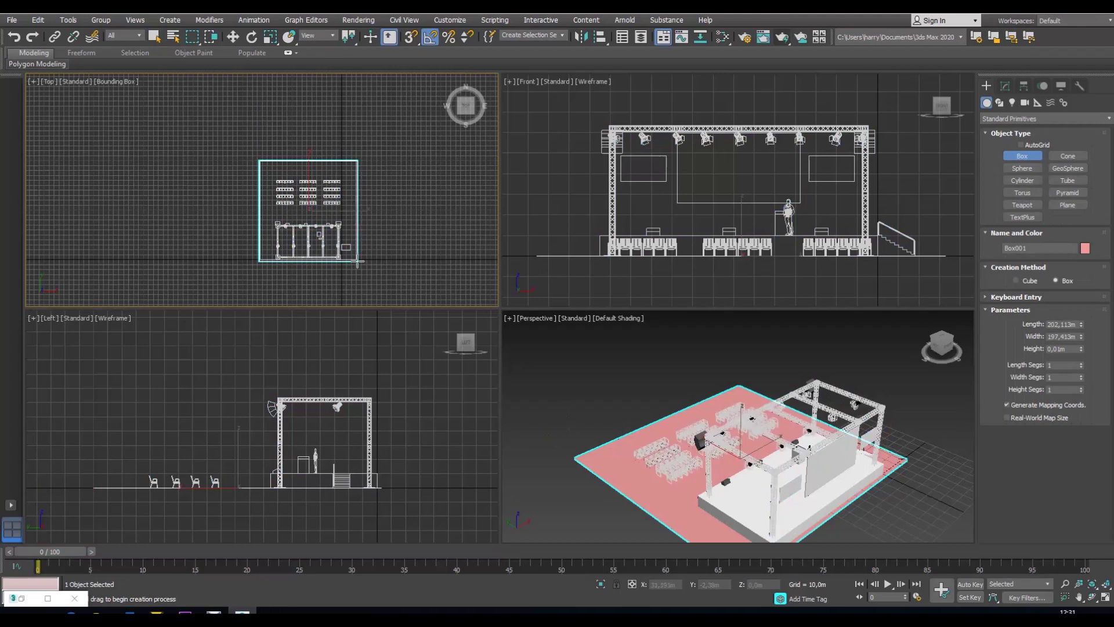
# Give the floor box a height of about 63 m and check the display and system unit settings
pyautogui.click(362, 230)
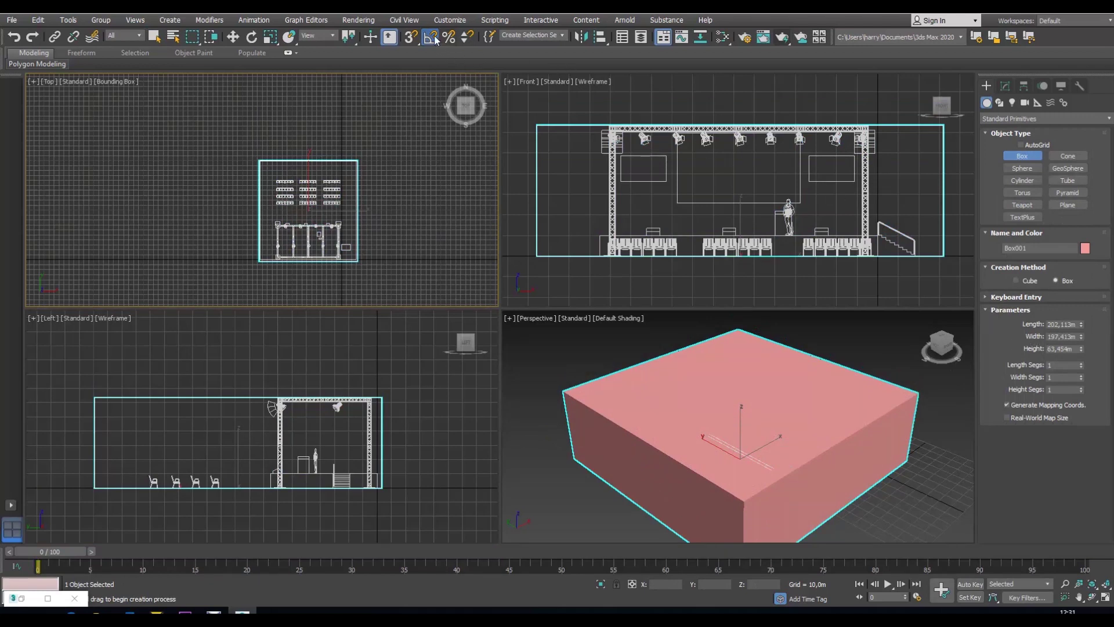
pyautogui.click(467, 19)
pyautogui.click(485, 173)
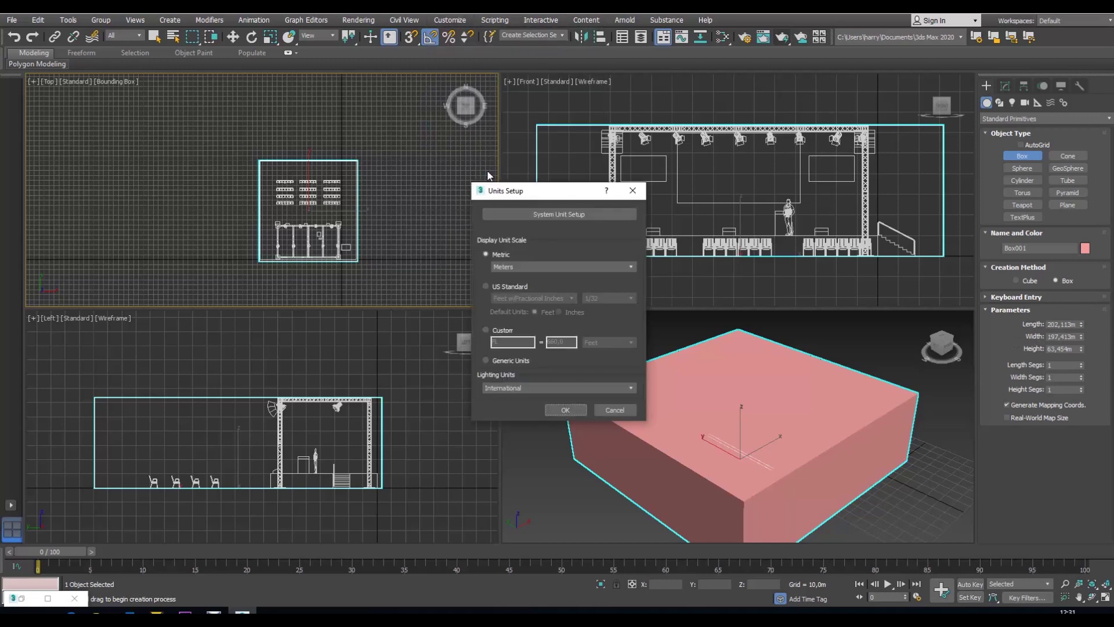
pyautogui.click(554, 215)
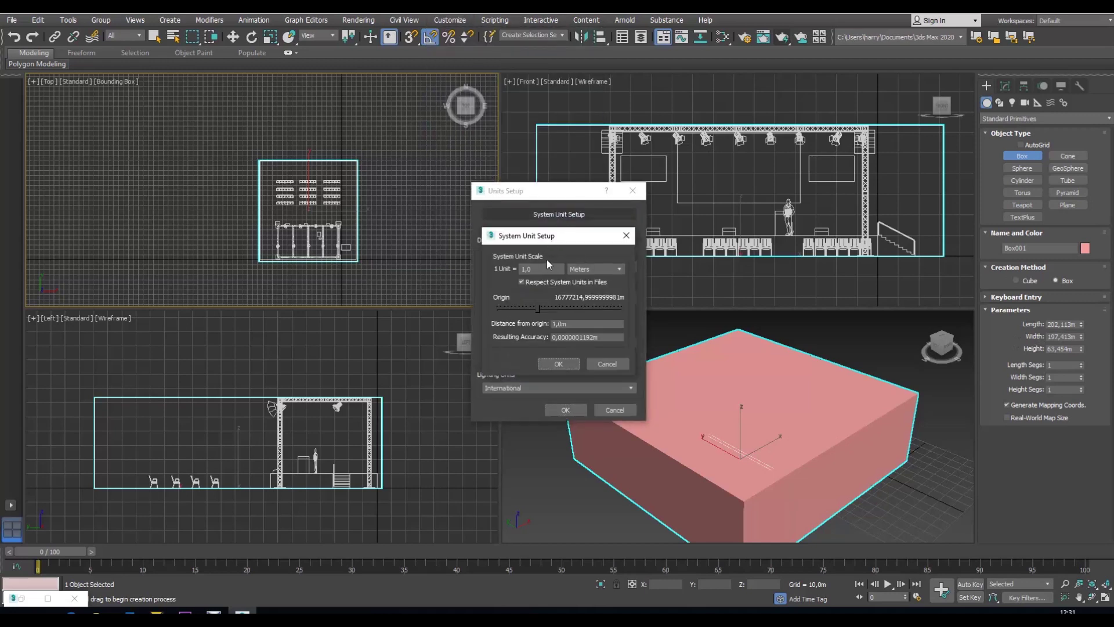
pyautogui.click(627, 235)
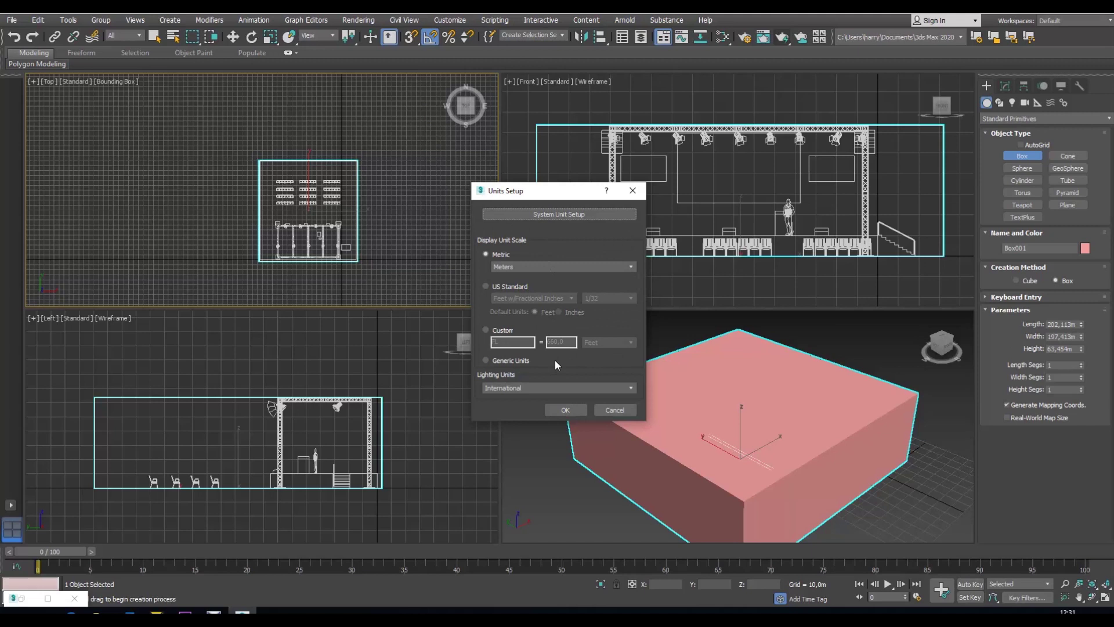
pyautogui.click(560, 409)
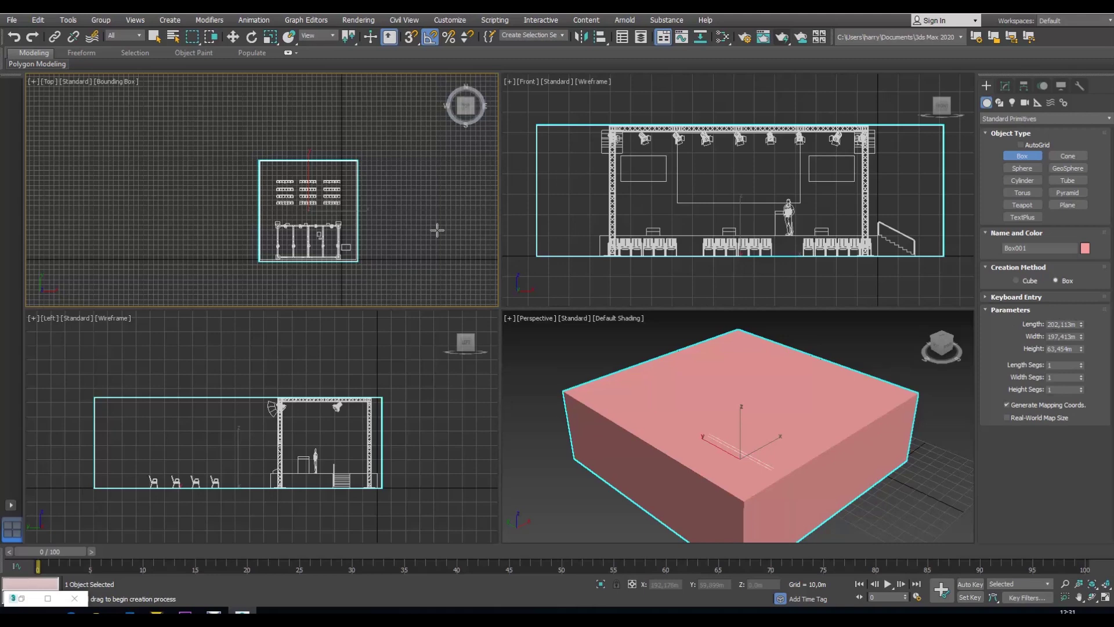
# Delete the floor box and scale all the stage objects uniformly to 10 percent
pyautogui.press('Delete')
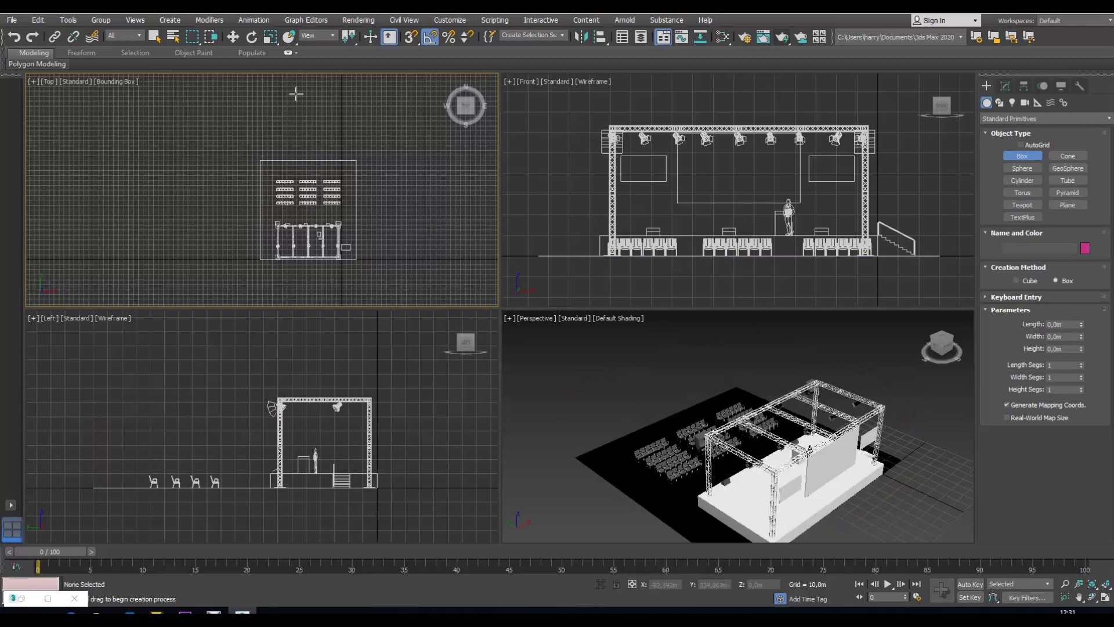
pyautogui.click(270, 36)
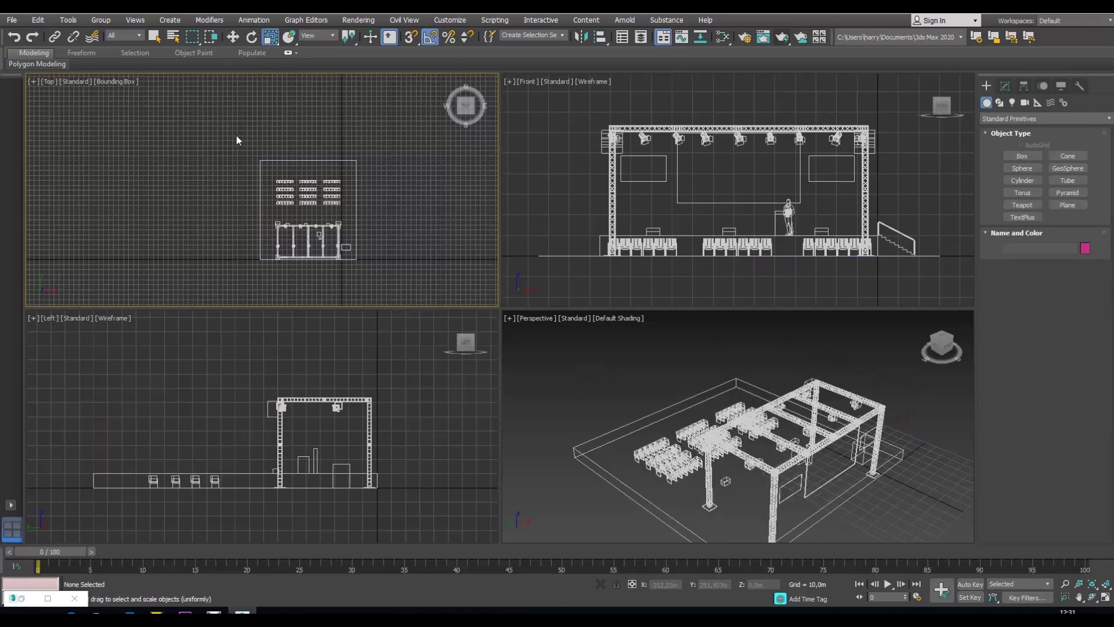
pyautogui.moveTo(235, 134)
pyautogui.mouseDown()
pyautogui.moveTo(368, 250)
pyautogui.moveTo(382, 296)
pyautogui.mouseUp()
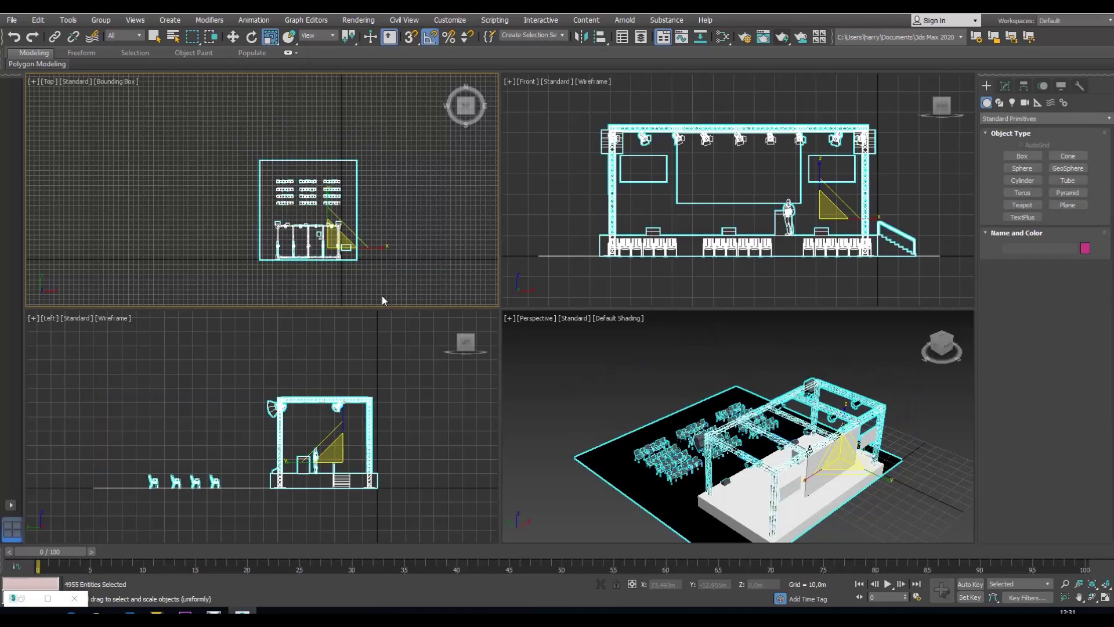
pyautogui.click(632, 584)
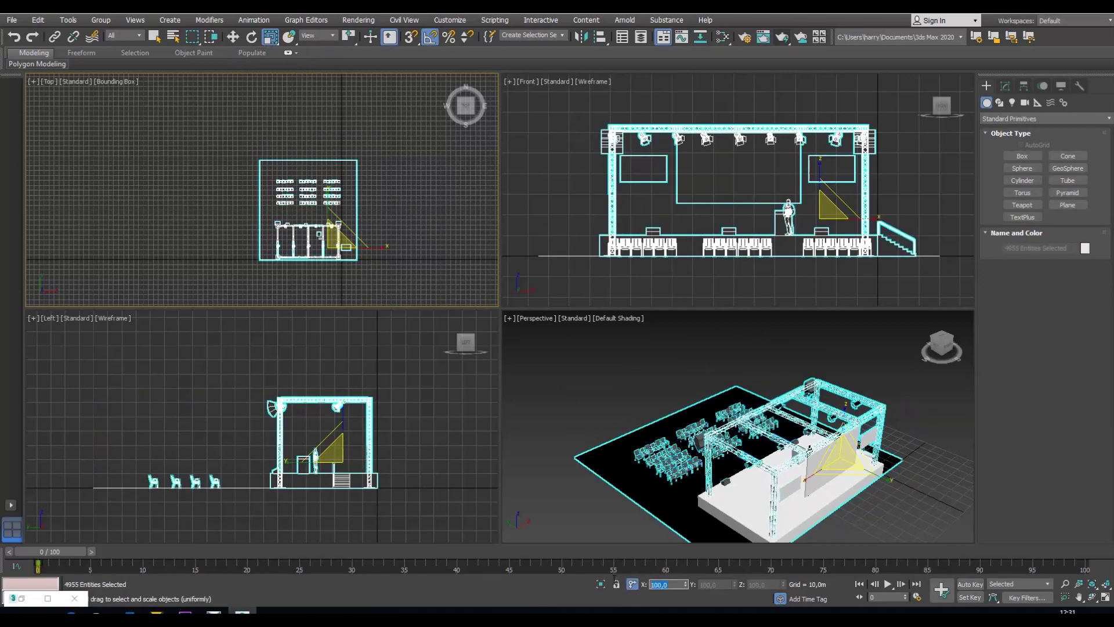
pyautogui.write('10')
pyautogui.press('Return')
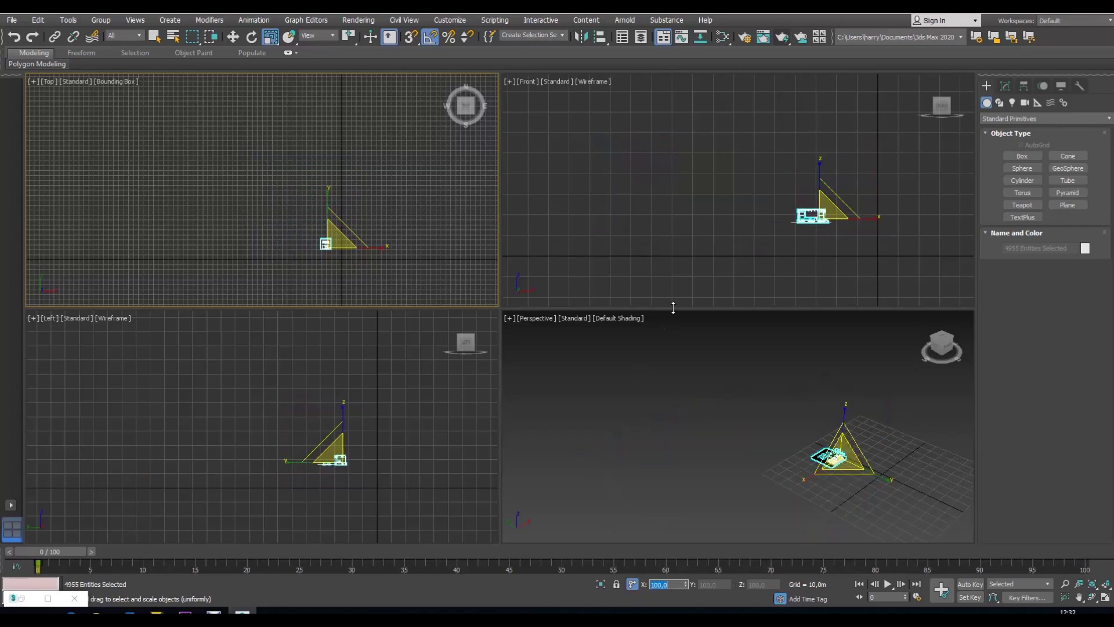
# Measure the scaled floor outline in the Top view with a trial box about 19.5 m long and 19.2 m wide, and discard the box
pyautogui.scroll(2, 318, 264)
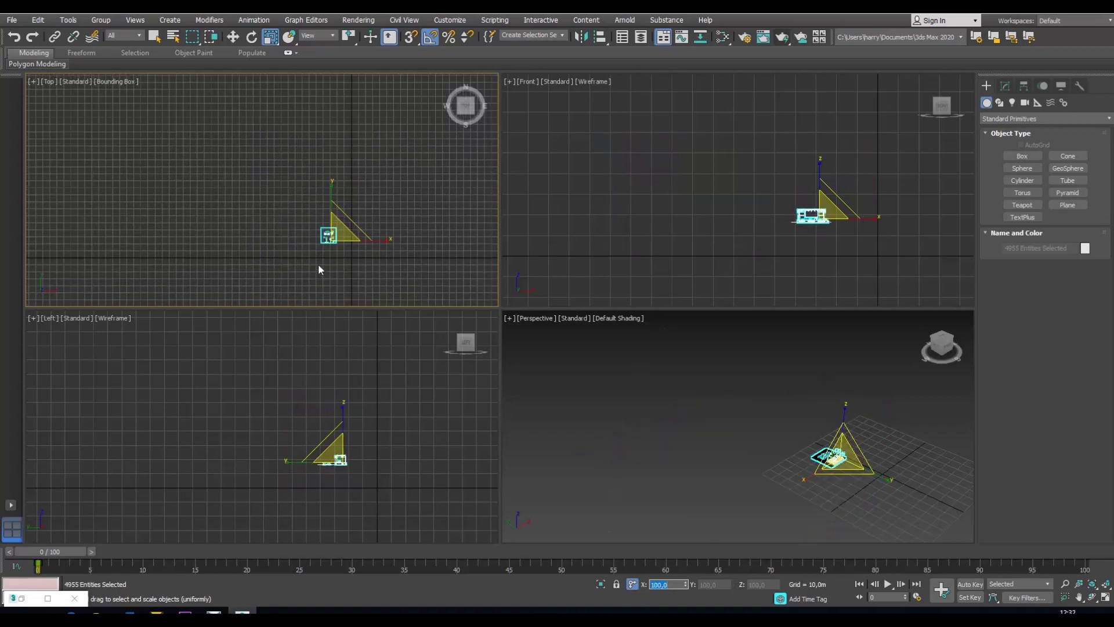
pyautogui.press('Delete')
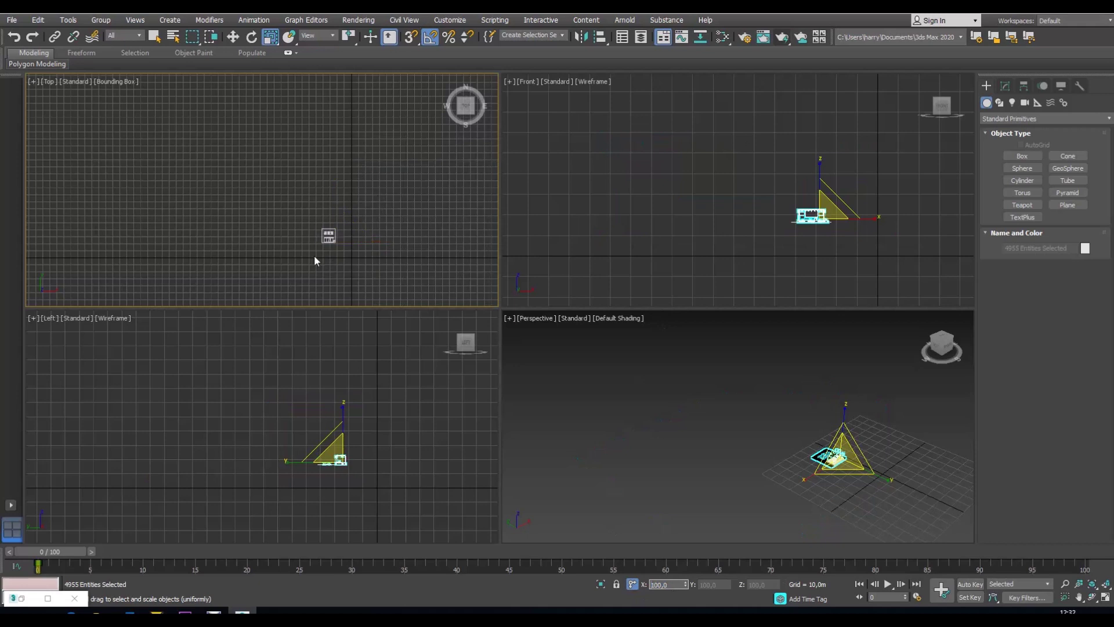
pyautogui.click(1106, 587)
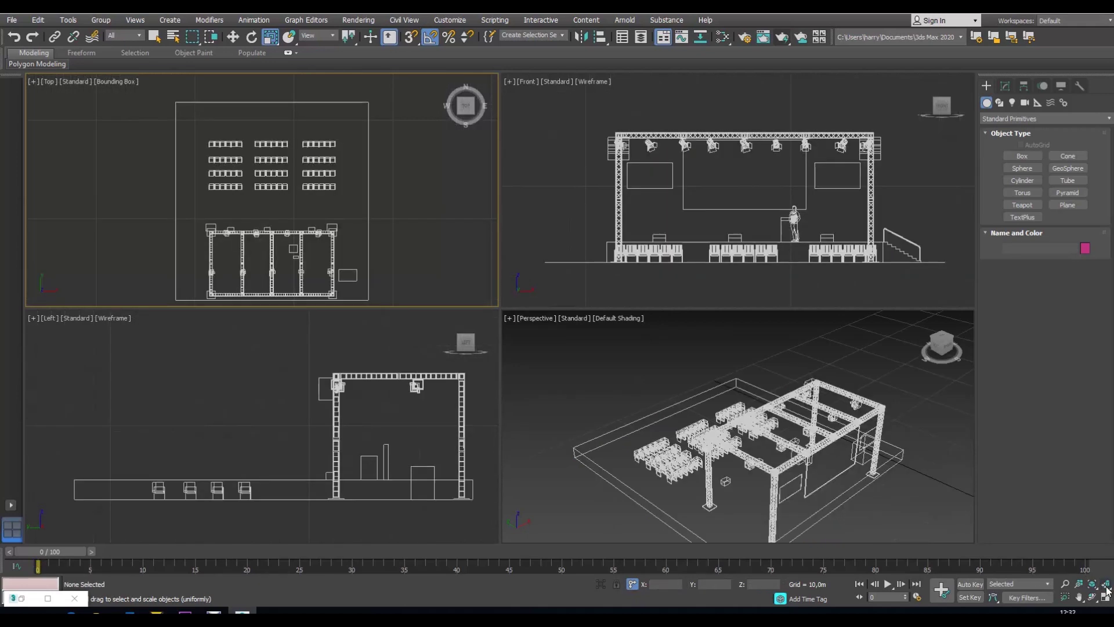
pyautogui.moveTo(445, 269); pyautogui.dragTo(552, 249, button='middle')
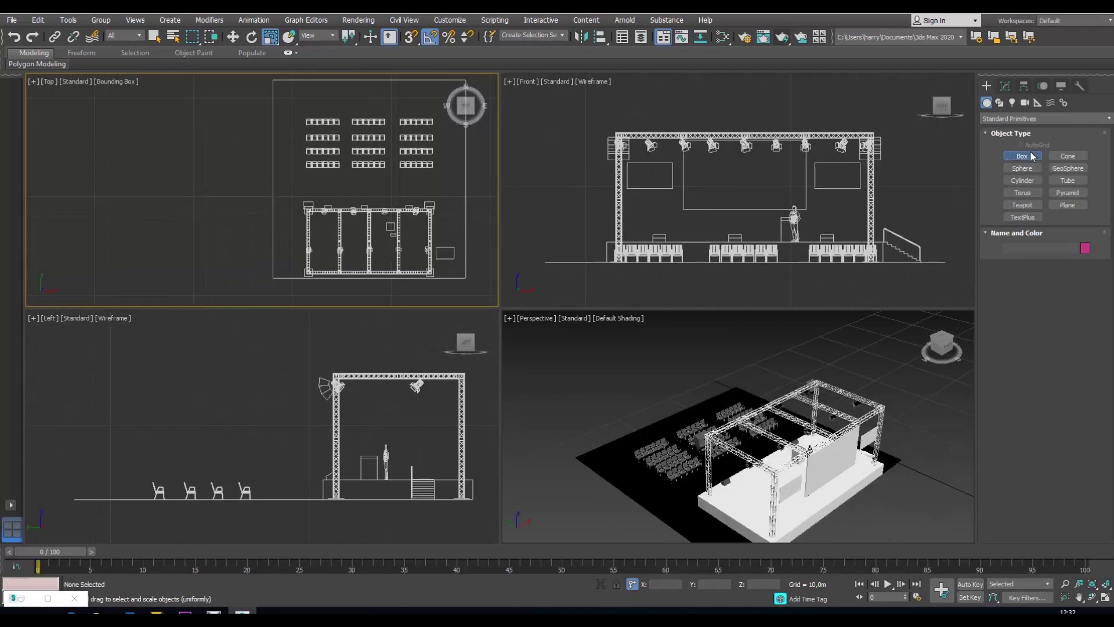
pyautogui.click(1030, 152)
pyautogui.moveTo(273, 80); pyautogui.dragTo(379, 190)
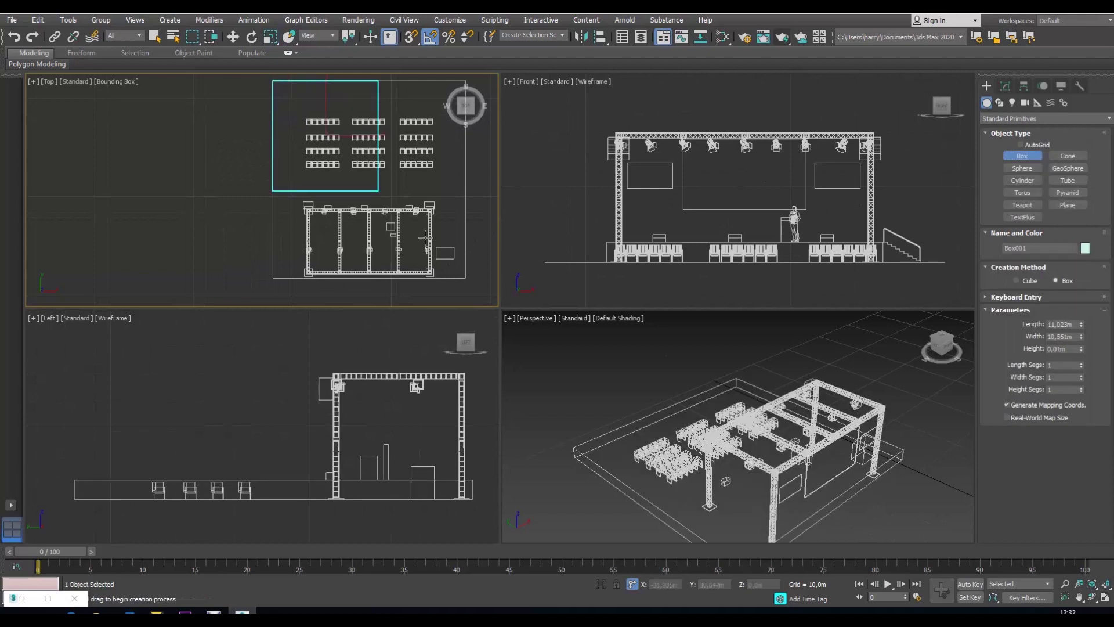
pyautogui.moveTo(427, 238); pyautogui.dragTo(465, 276)
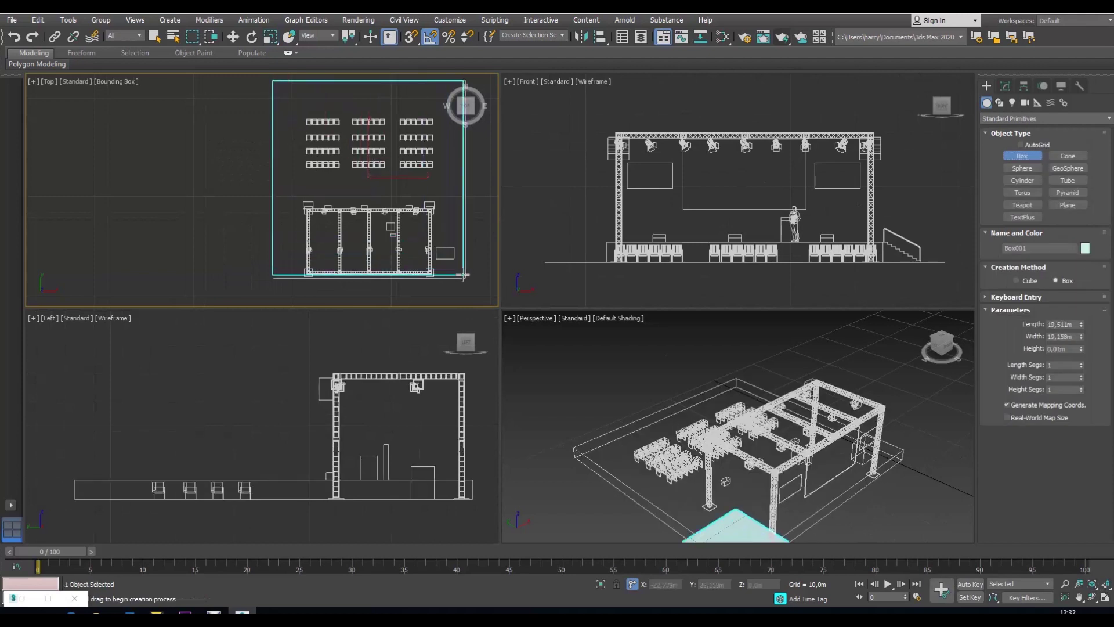
pyautogui.rightClick(482, 231)
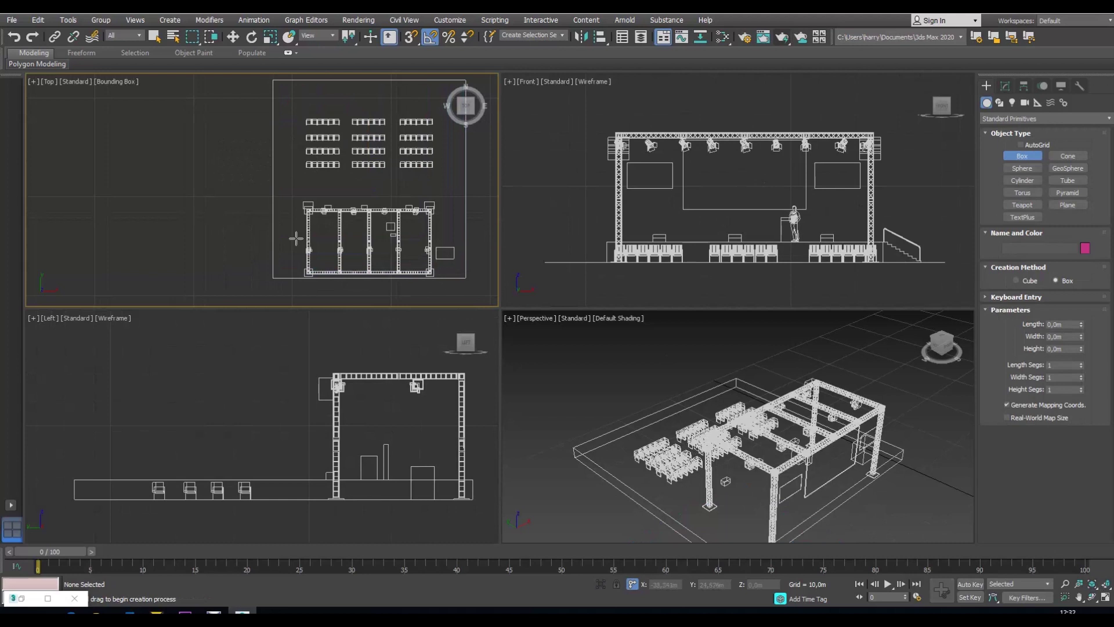
# Select all the stage objects and move them in the Top view so the centre of the stage's front edge sits at the world origin
pyautogui.moveTo(305, 240); pyautogui.dragTo(253, 216, button='middle')
pyautogui.scroll(-4, 255, 217)
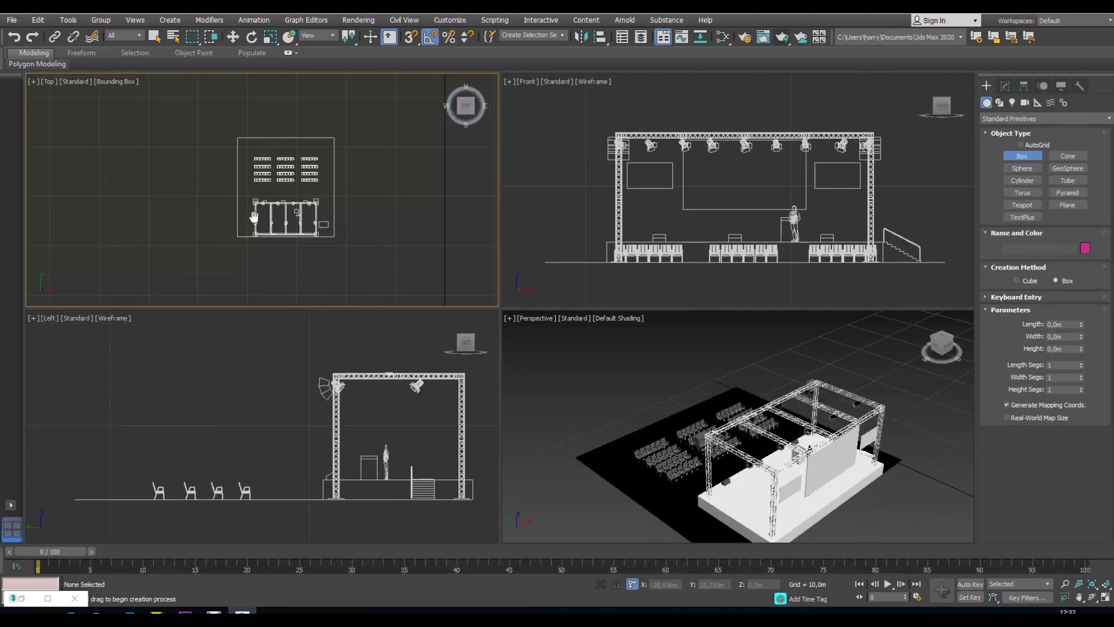
pyautogui.scroll(-2, 359, 220)
pyautogui.moveTo(398, 238); pyautogui.dragTo(331, 184, button='middle')
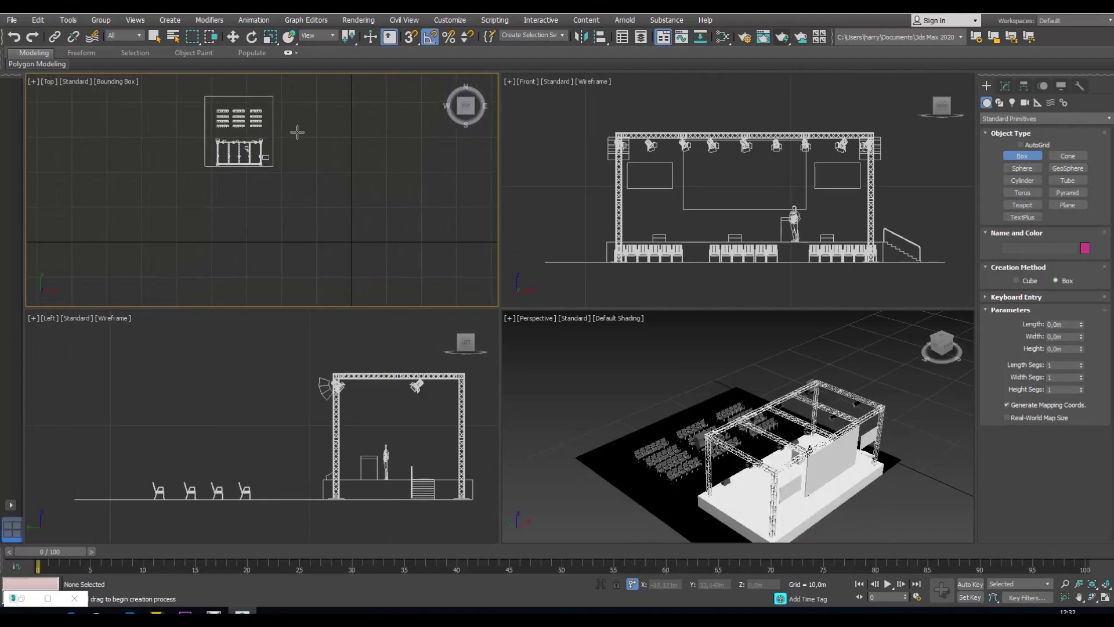
pyautogui.click(235, 39)
pyautogui.moveTo(188, 85)
pyautogui.mouseDown()
pyautogui.moveTo(291, 180)
pyautogui.moveTo(269, 180)
pyautogui.moveTo(262, 164)
pyautogui.moveTo(388, 226)
pyautogui.moveTo(400, 233)
pyautogui.moveTo(391, 251)
pyautogui.mouseUp()
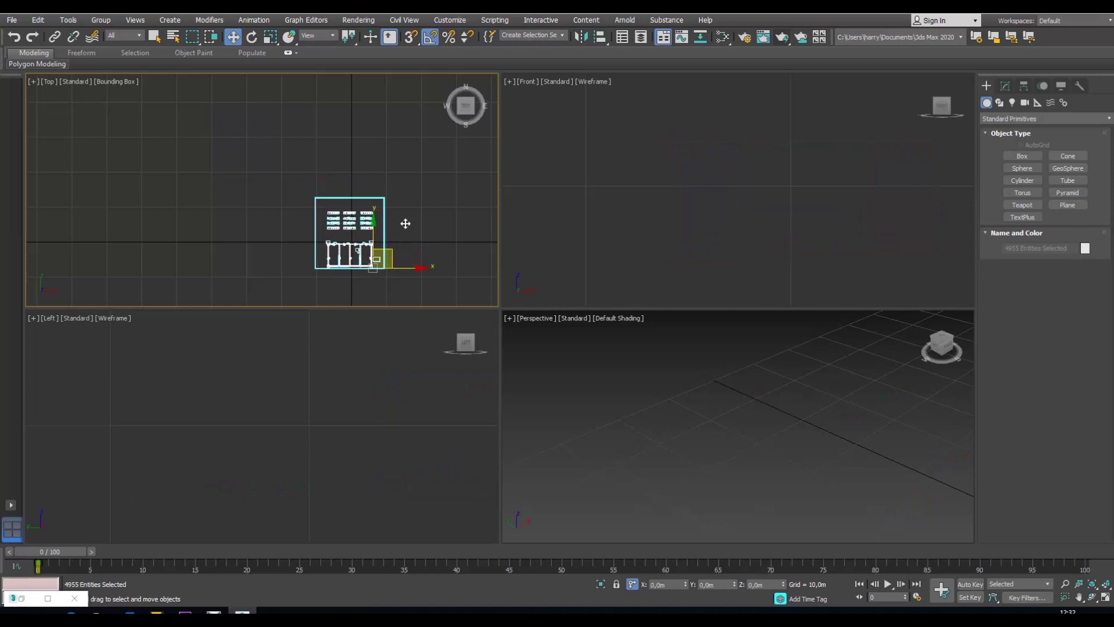
pyautogui.click(1105, 585)
pyautogui.moveTo(444, 229); pyautogui.dragTo(443, 224, button='middle')
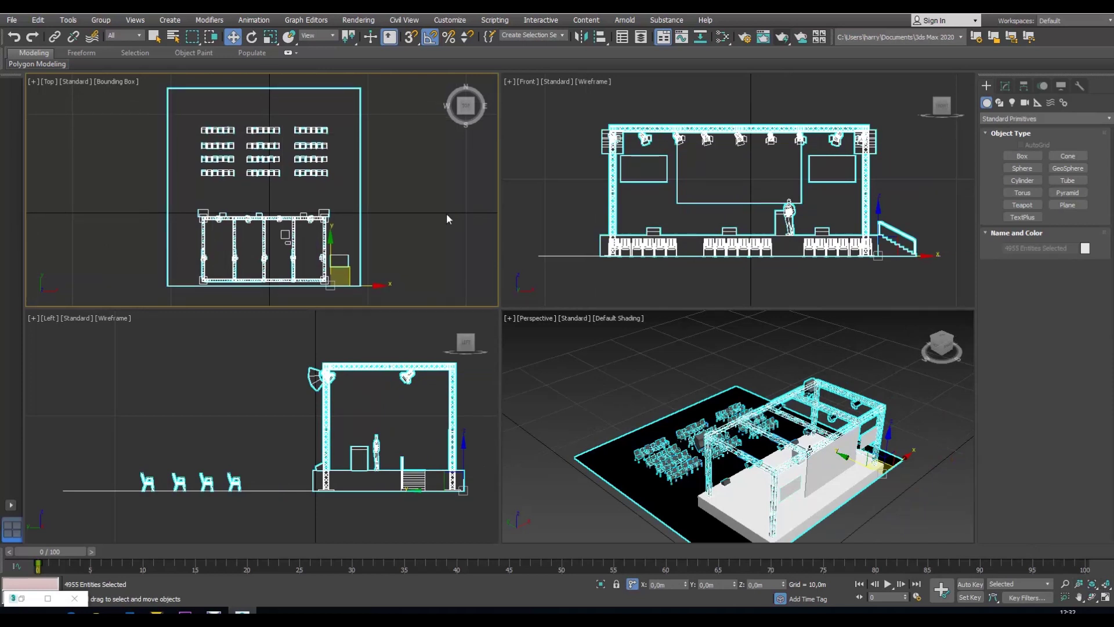
# Move only the pivot of the selected stage objects to the world origin at the centre of the stage's front edge
pyautogui.click(1024, 86)
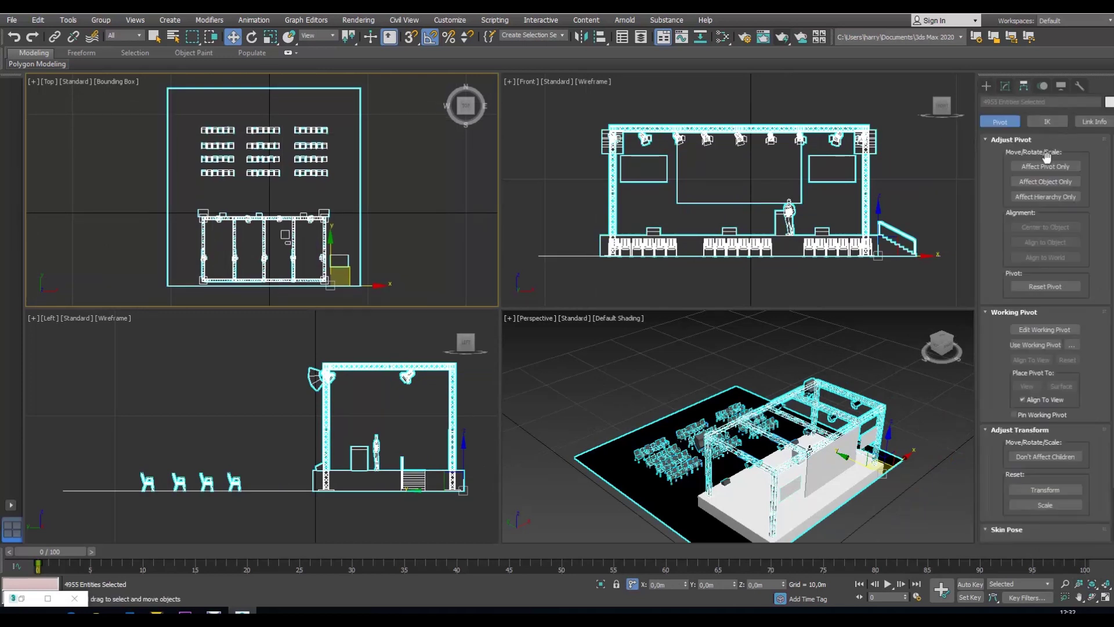
pyautogui.click(1047, 167)
pyautogui.click(1105, 599)
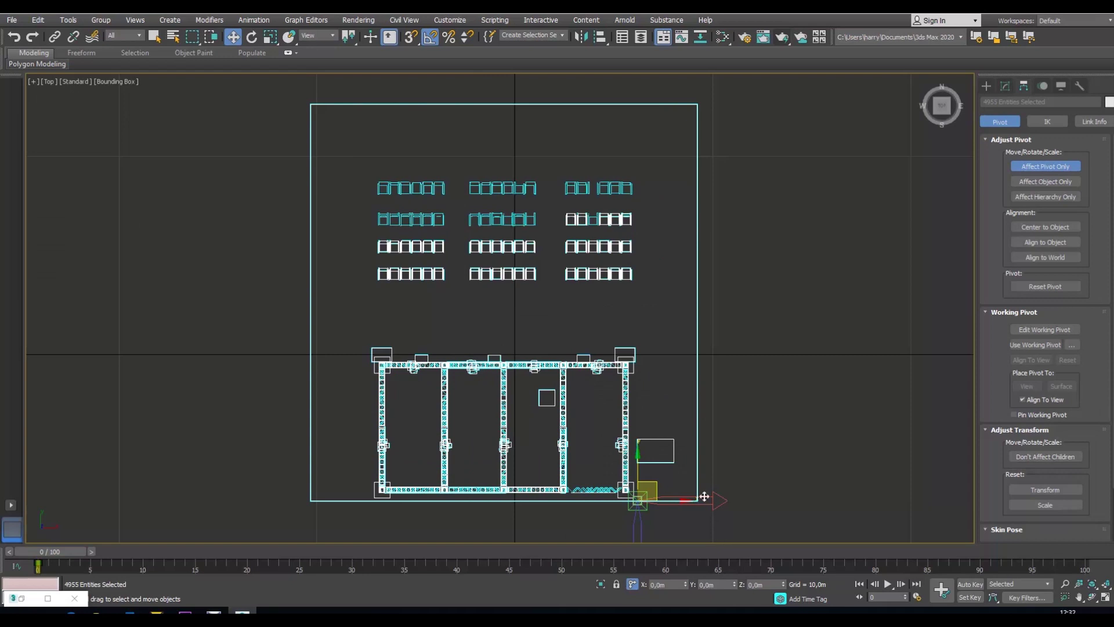
pyautogui.moveTo(704, 497); pyautogui.dragTo(562, 502)
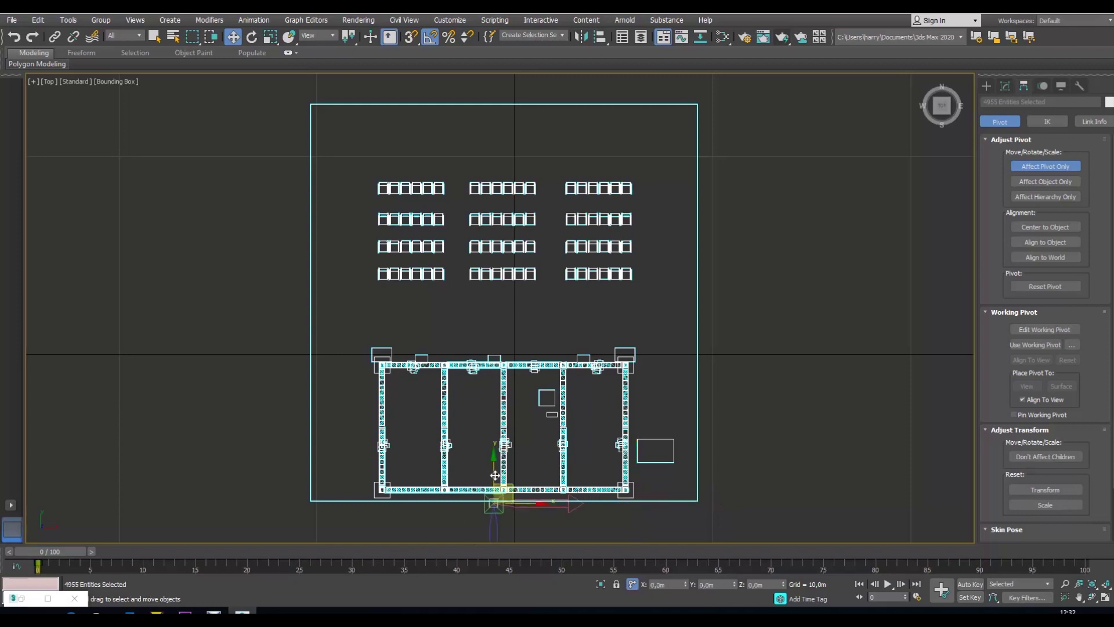
pyautogui.moveTo(502, 362); pyautogui.dragTo(529, 362)
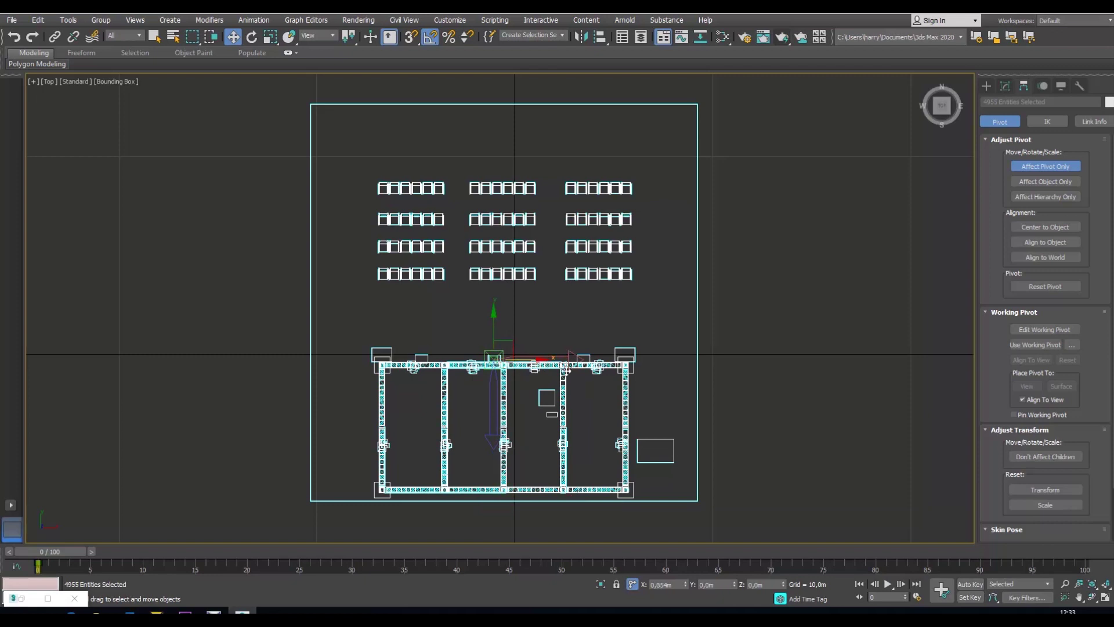
pyautogui.moveTo(522, 359); pyautogui.dragTo(523, 359)
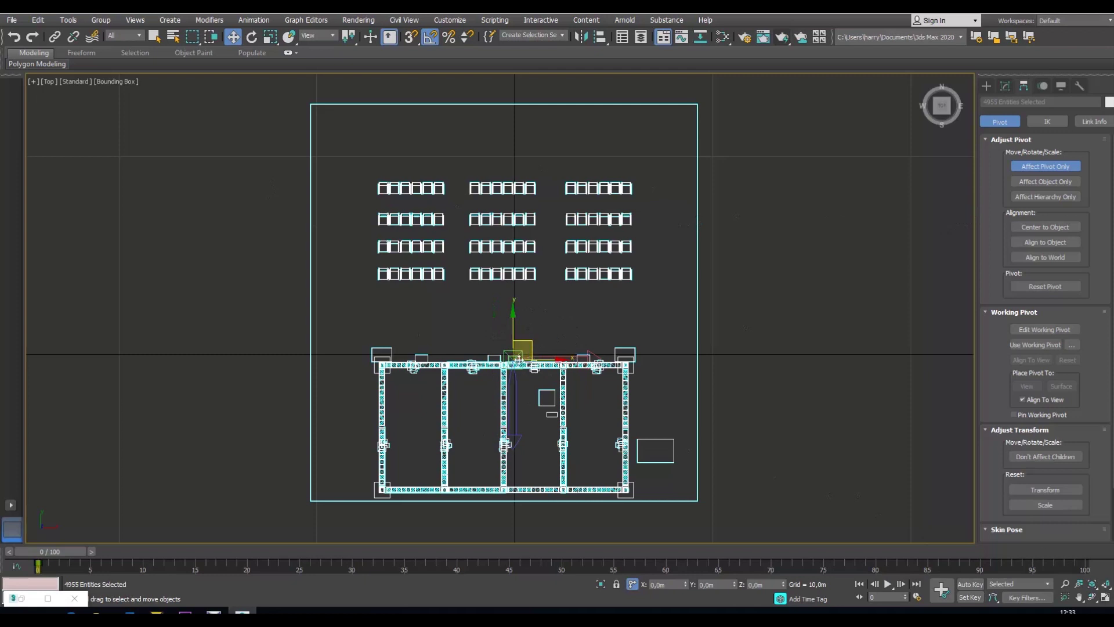
pyautogui.click(1106, 598)
pyautogui.hotkey('alt', 'w')
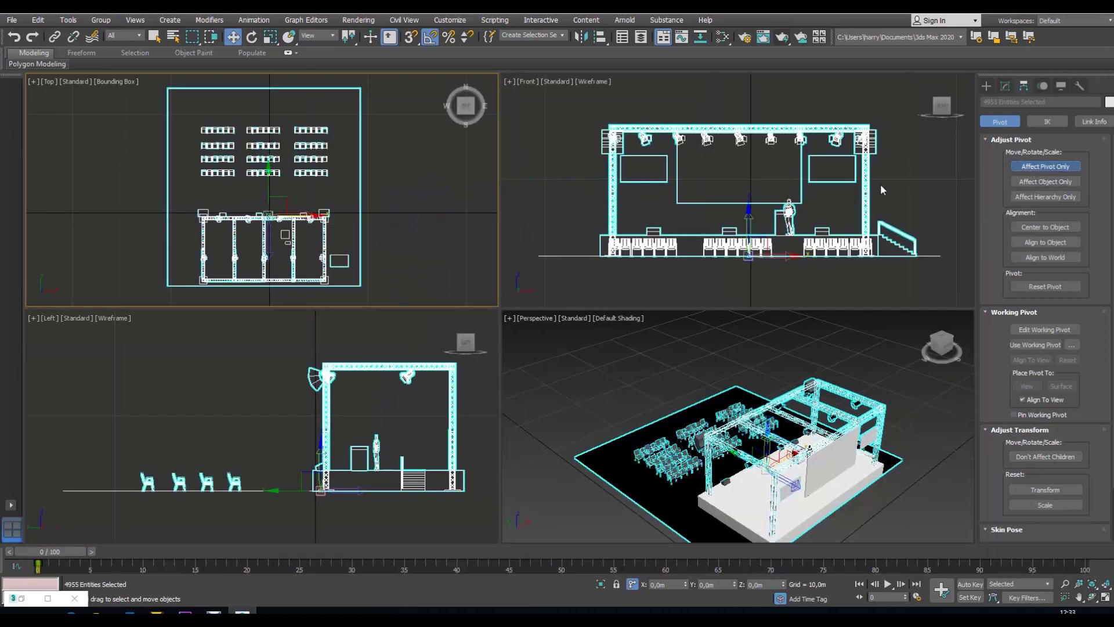
pyautogui.click(1040, 167)
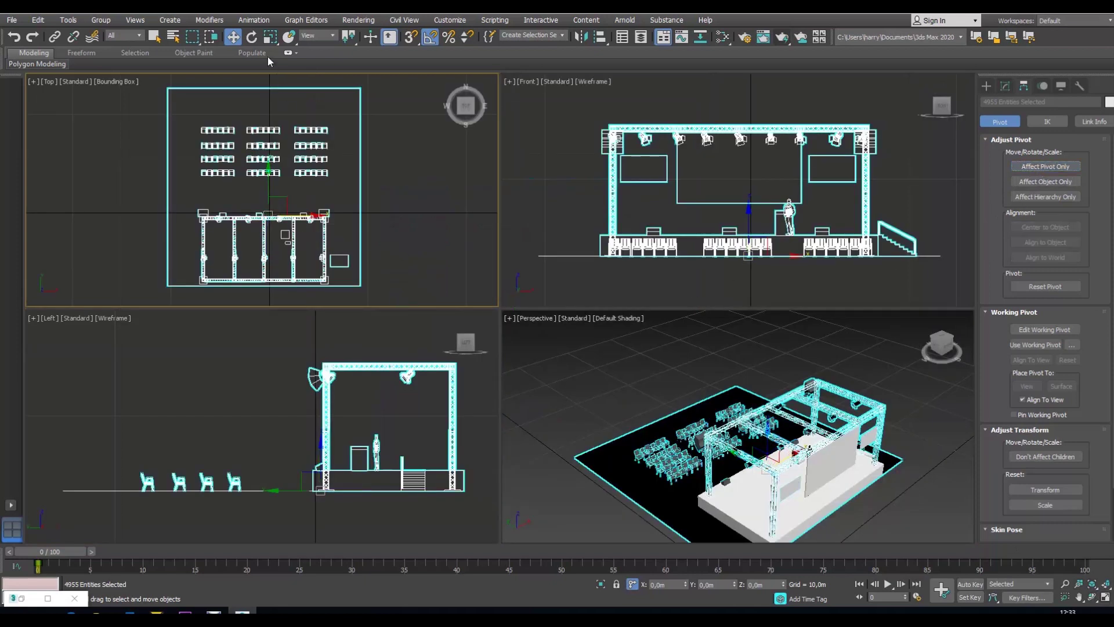
# Rotate all the stage objects 180 degrees about the Z axis and check their new orientation
pyautogui.click(253, 37)
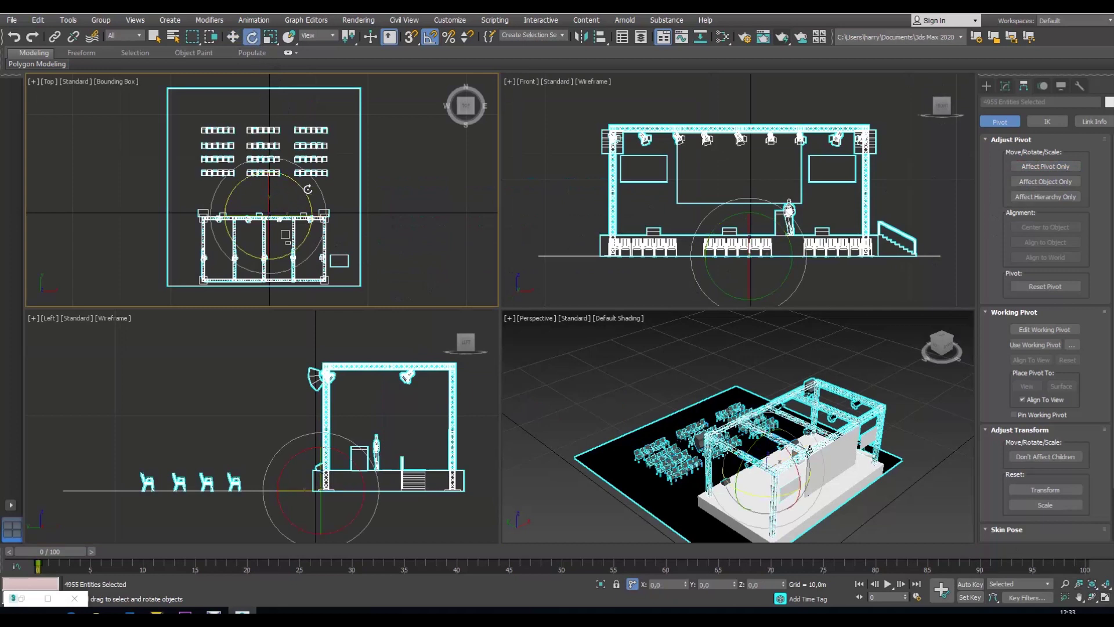
pyautogui.click(432, 39)
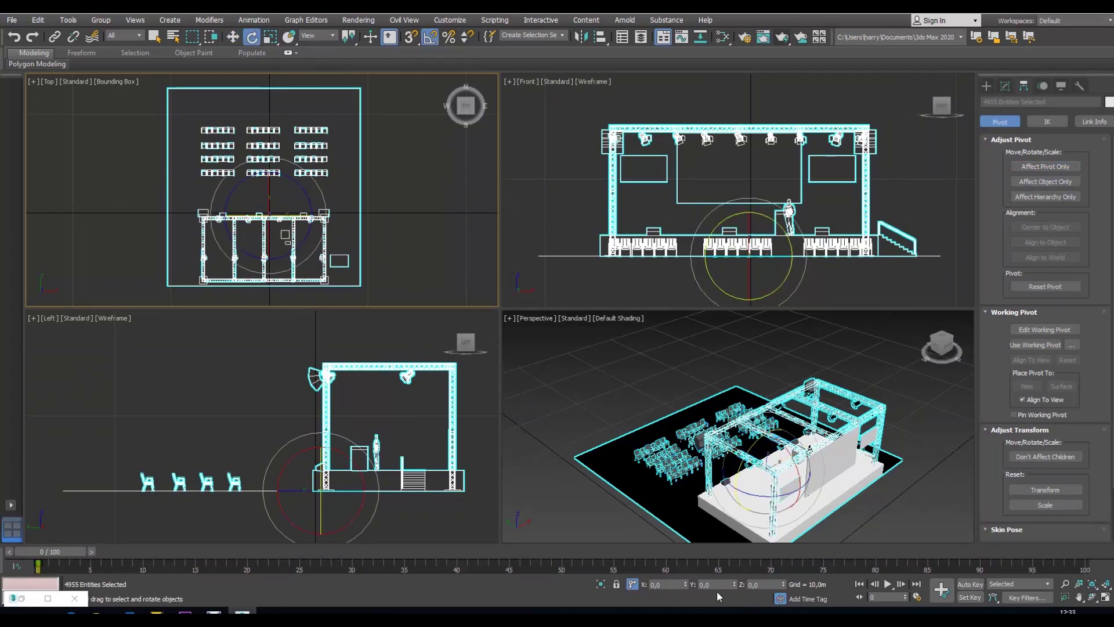
pyautogui.click(768, 584)
pyautogui.press('Return')
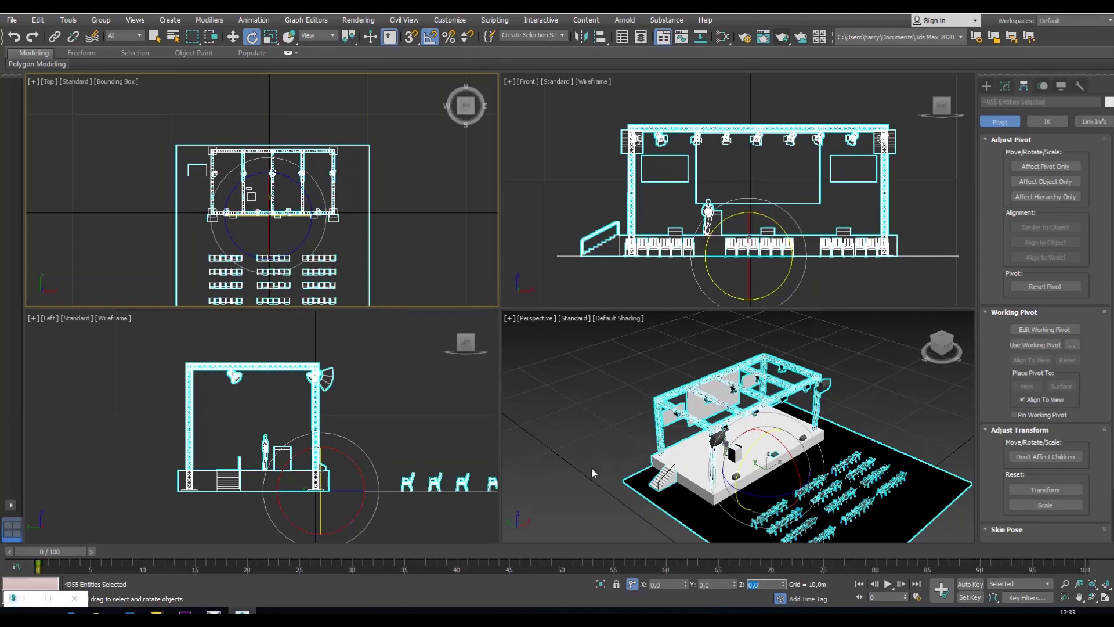
pyautogui.moveTo(438, 239); pyautogui.dragTo(436, 225, button='middle')
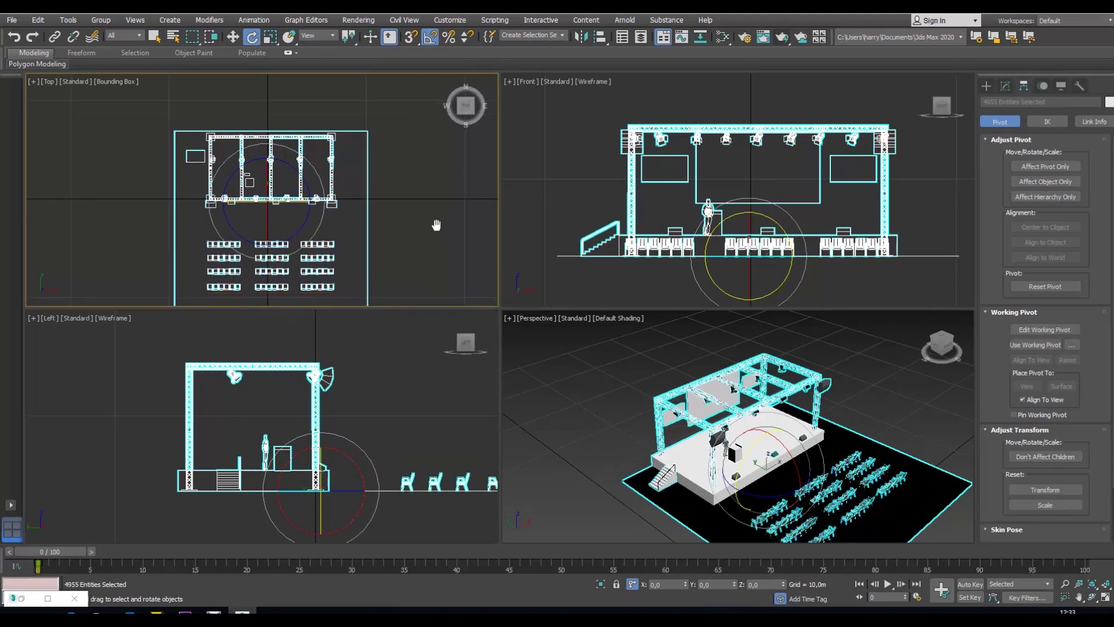
pyautogui.middleClick(745, 428)
pyautogui.moveTo(745, 428); pyautogui.dragTo(742, 421, button='middle')
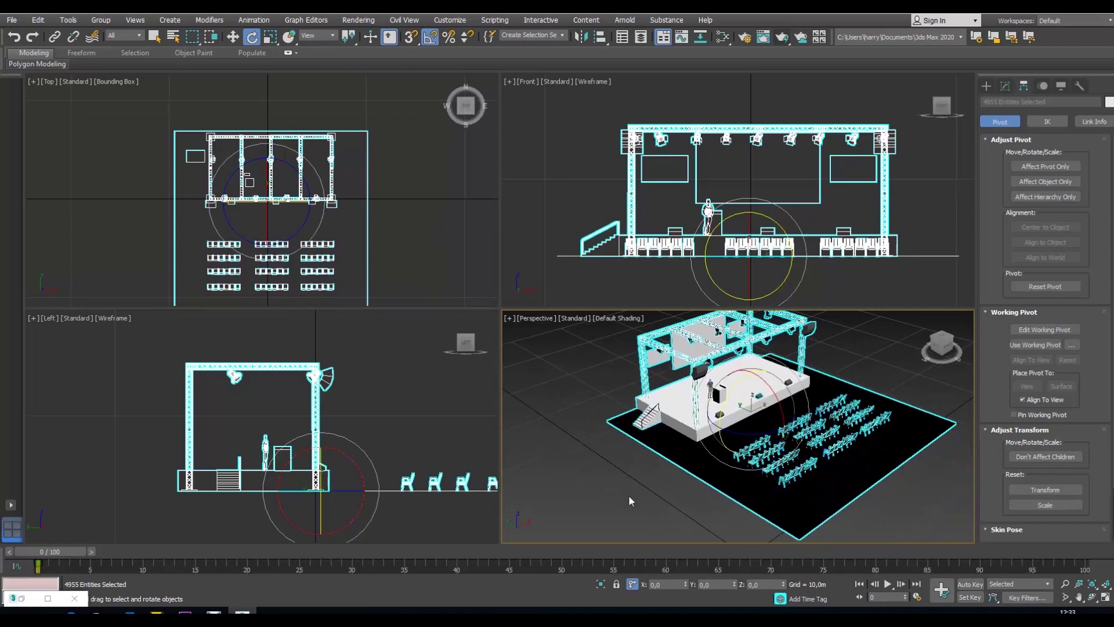
pyautogui.keyDown('alt'); pyautogui.moveTo(629, 496); pyautogui.dragTo(650, 483, button='middle'); pyautogui.keyUp('alt')
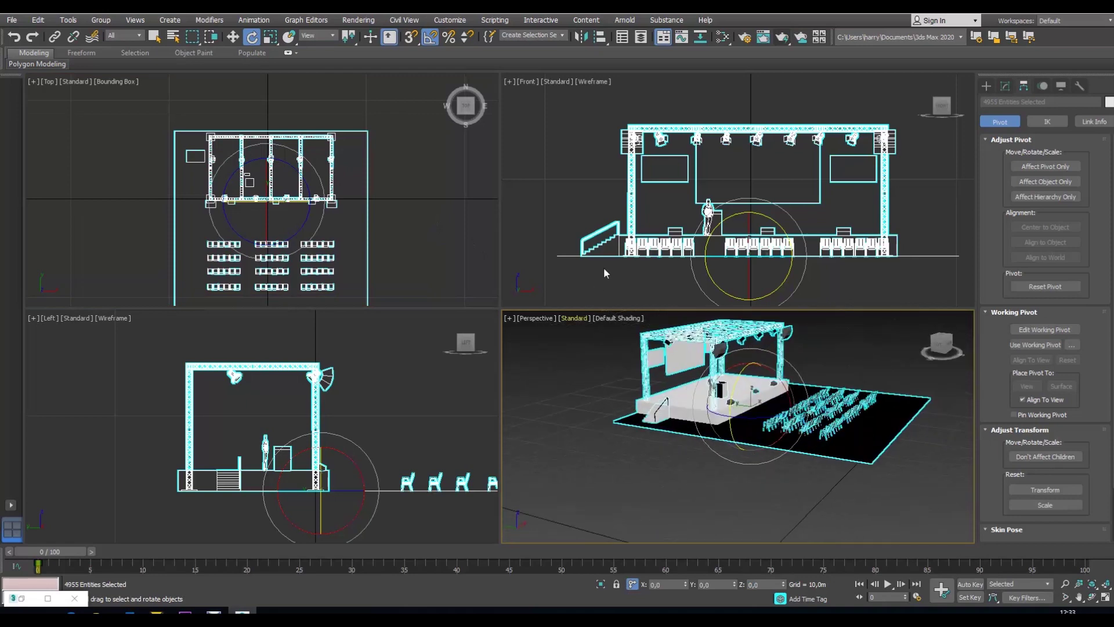
pyautogui.scroll(-5, 603, 273)
pyautogui.moveTo(869, 293); pyautogui.dragTo(892, 209, button='middle')
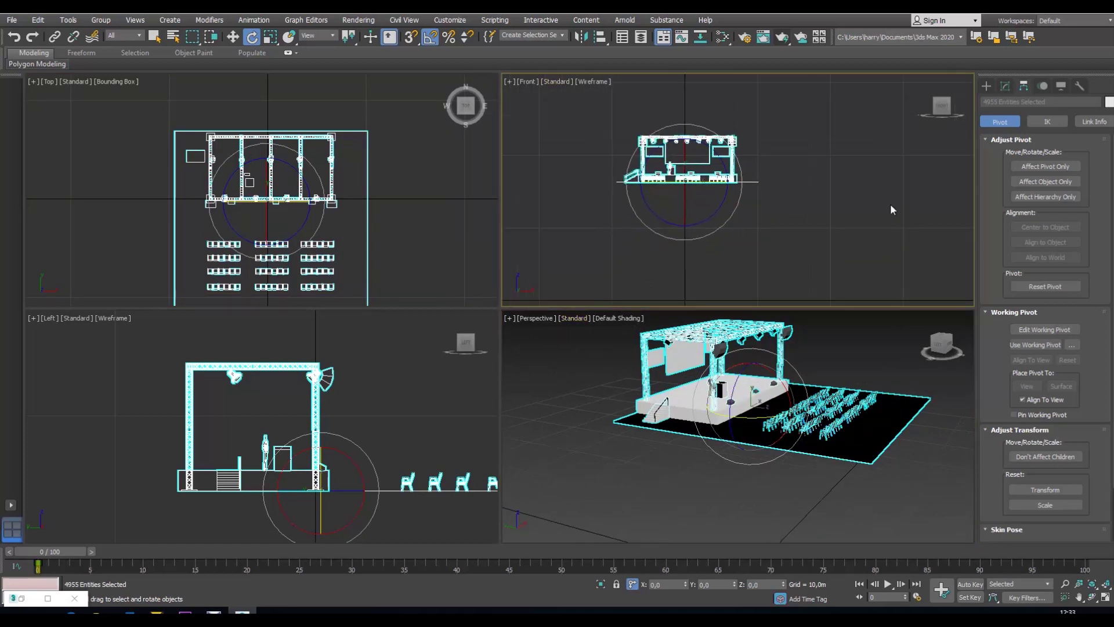
# Move all the stage objects vertically in the Front view so the base of the stage sits at the height of the world origin
pyautogui.click(236, 39)
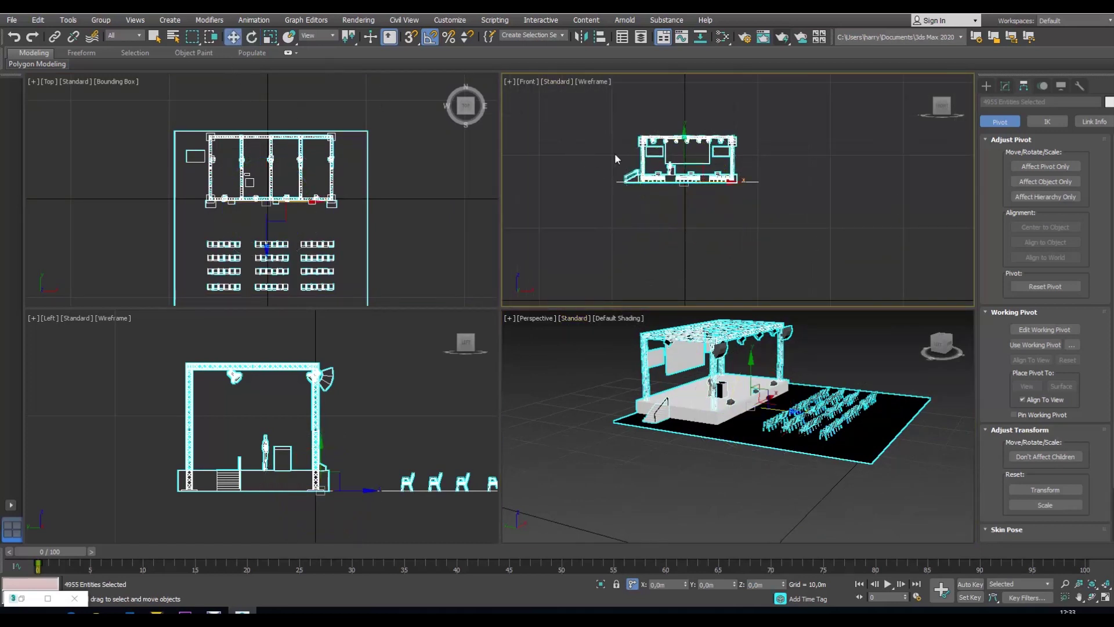
pyautogui.scroll(-4, 613, 183)
pyautogui.moveTo(675, 183); pyautogui.dragTo(730, 207)
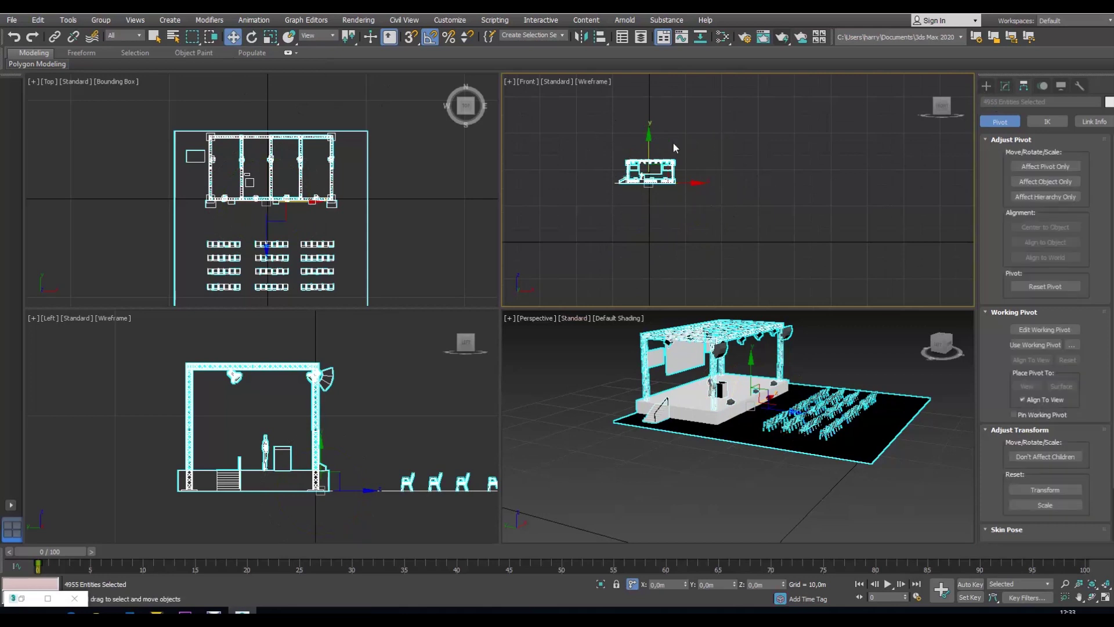
pyautogui.moveTo(648, 150); pyautogui.dragTo(650, 208)
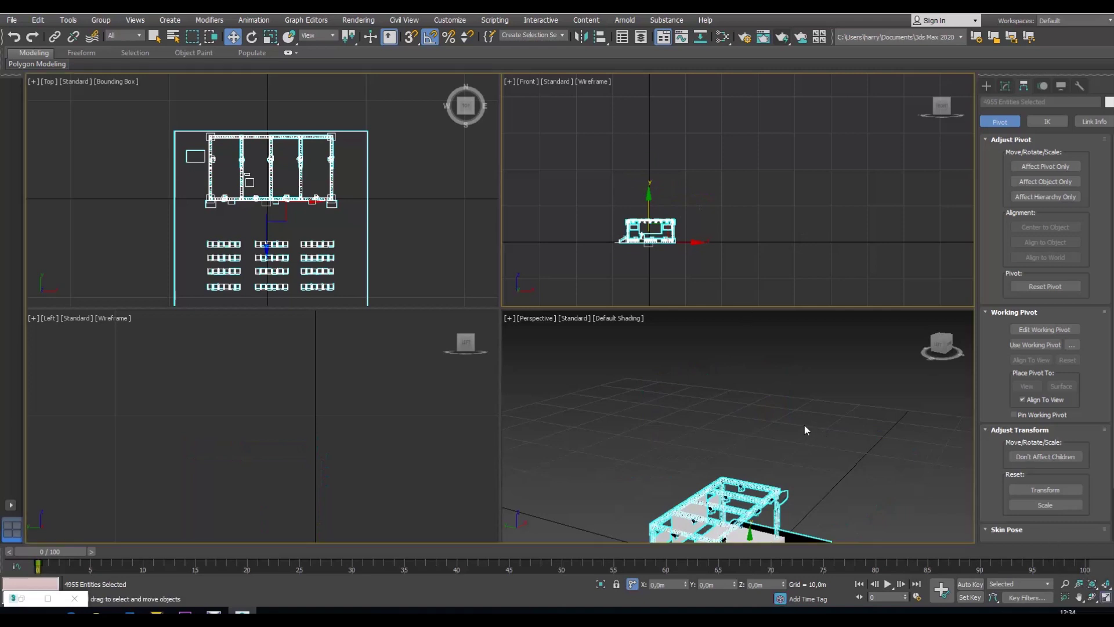
pyautogui.hotkey('alt', 'w')
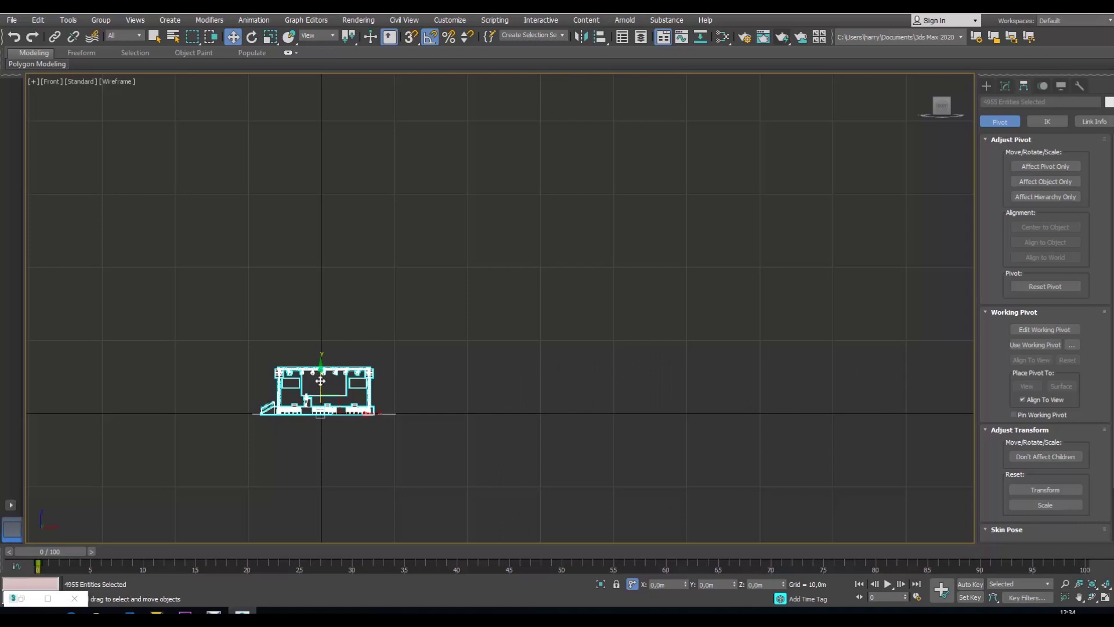
pyautogui.moveTo(321, 380); pyautogui.dragTo(320, 380)
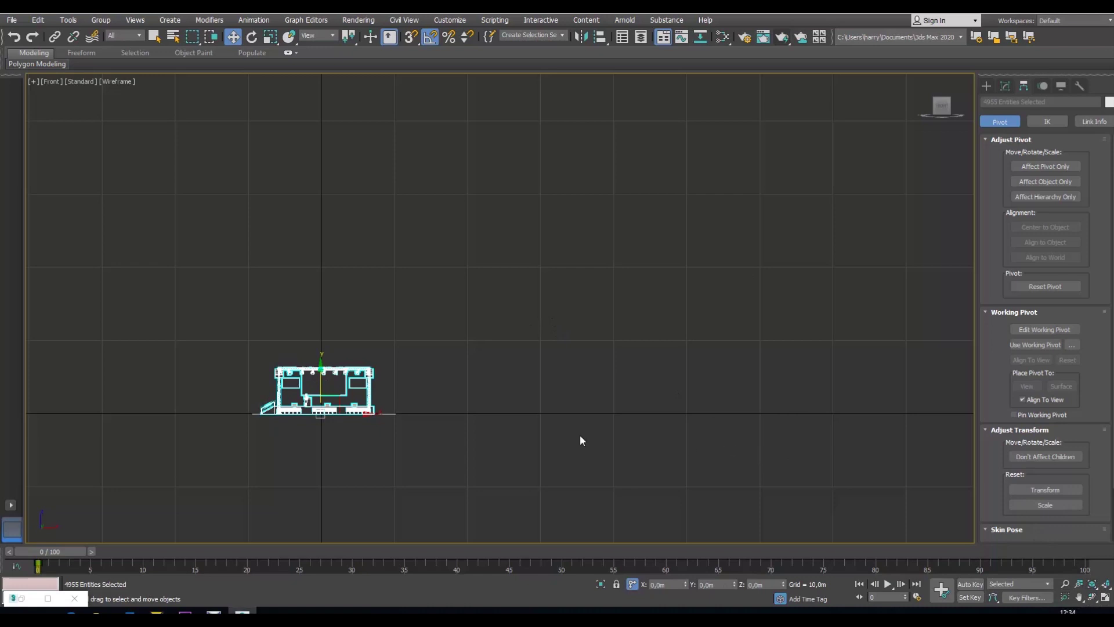
pyautogui.click(1105, 598)
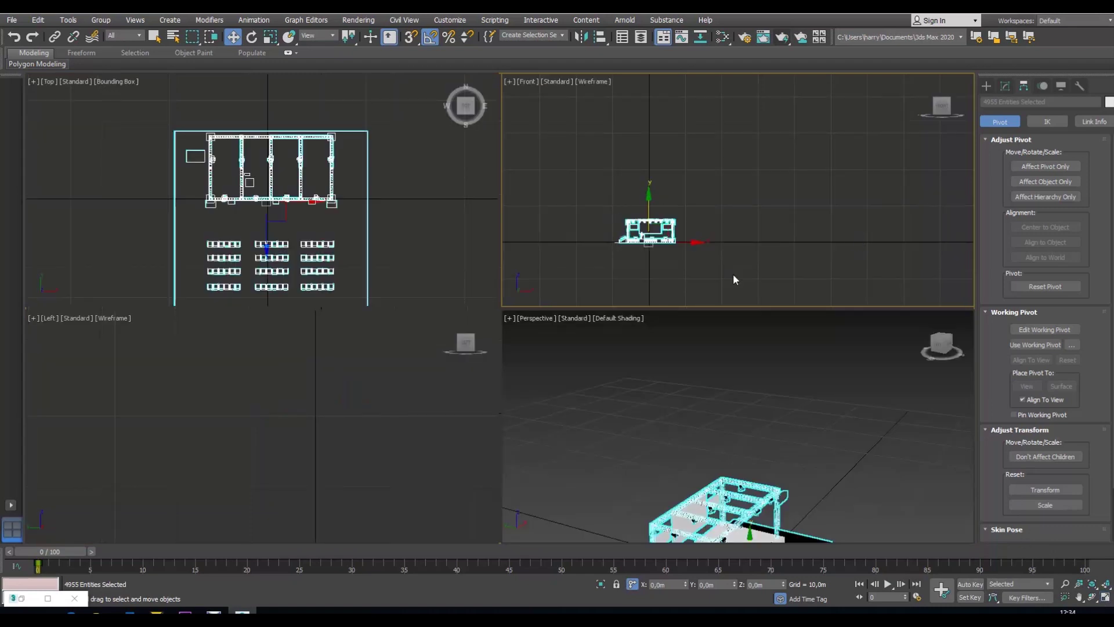
pyautogui.click(1106, 585)
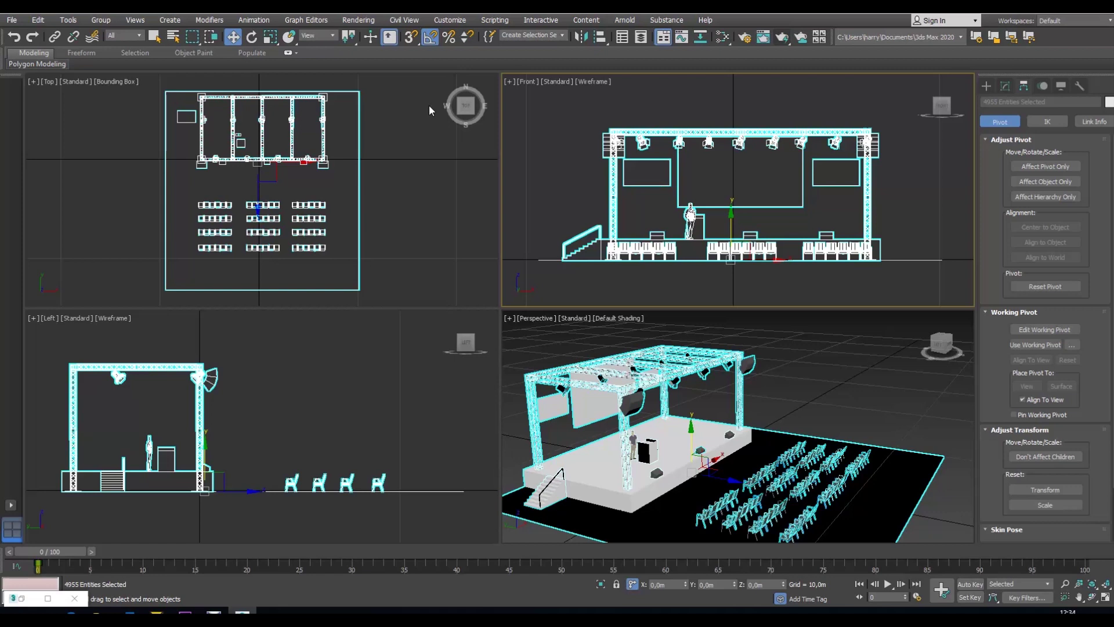
# Export the whole scene as an Autodesk FBX file named Stage_v2 in the Schulung folder
pyautogui.click(11, 20)
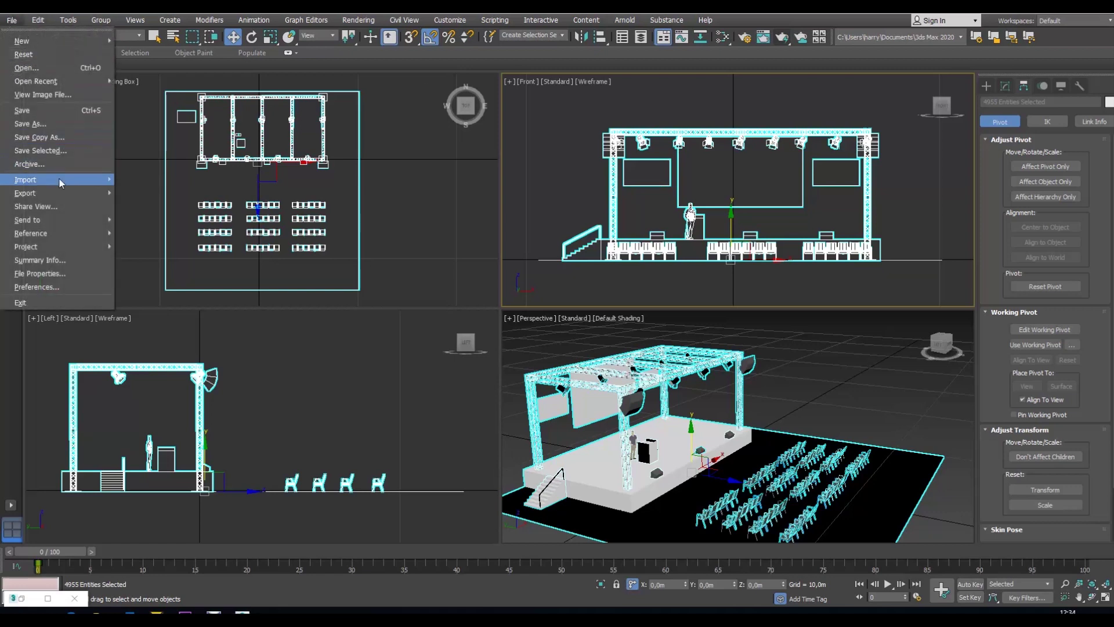
pyautogui.moveTo(62, 193)
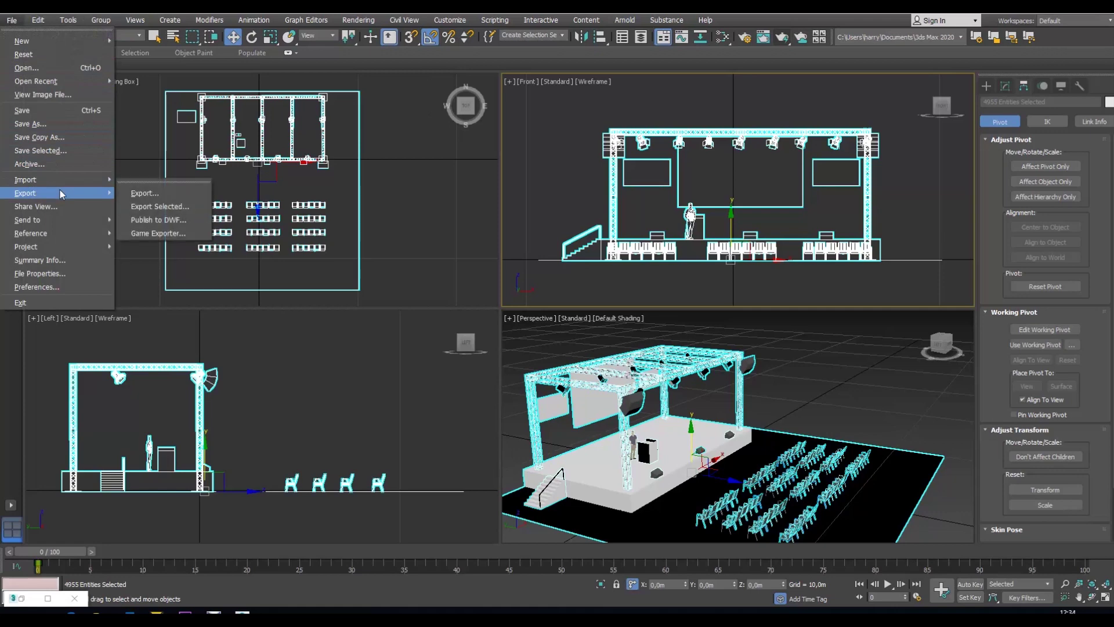
pyautogui.click(157, 195)
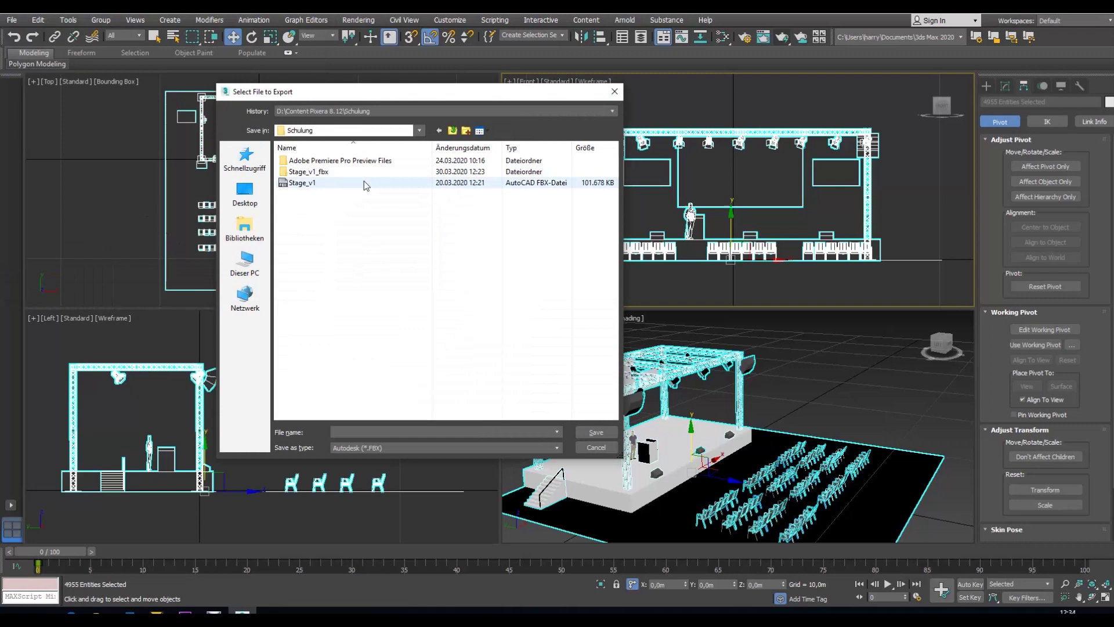
pyautogui.click(321, 183)
pyautogui.click(376, 433)
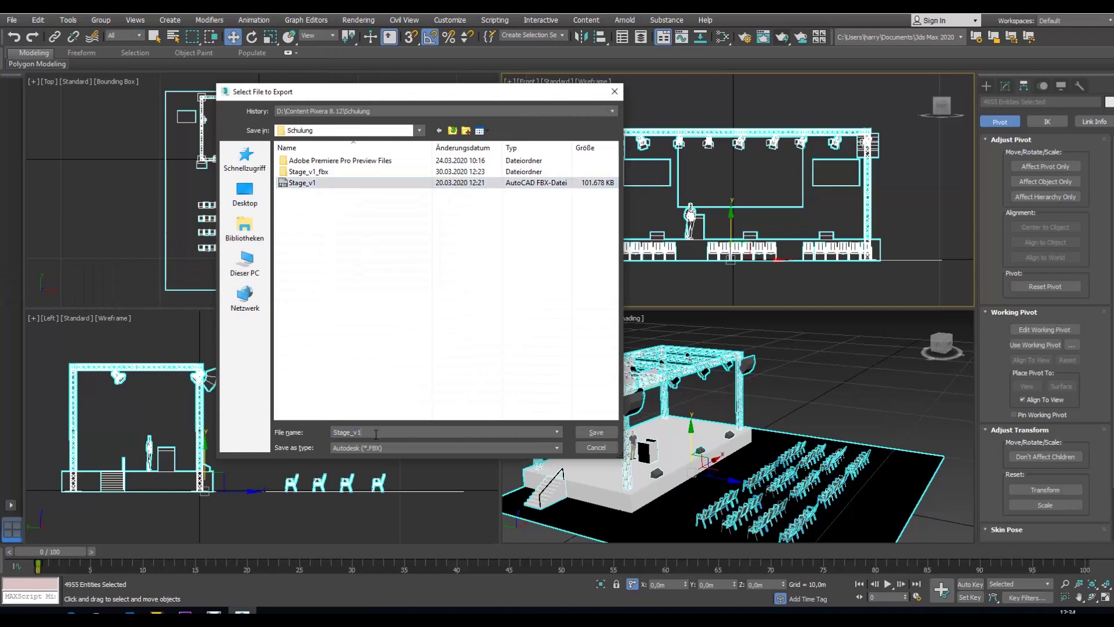
pyautogui.press('BackSpace')
pyautogui.write('2')
pyautogui.click(595, 432)
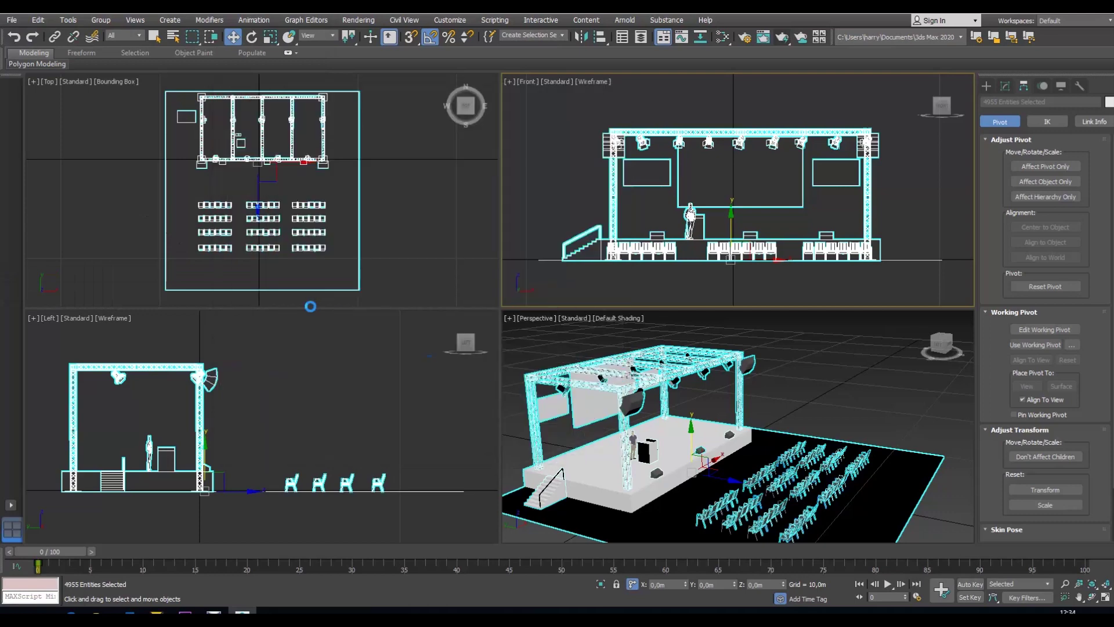
pyautogui.click(497, 388)
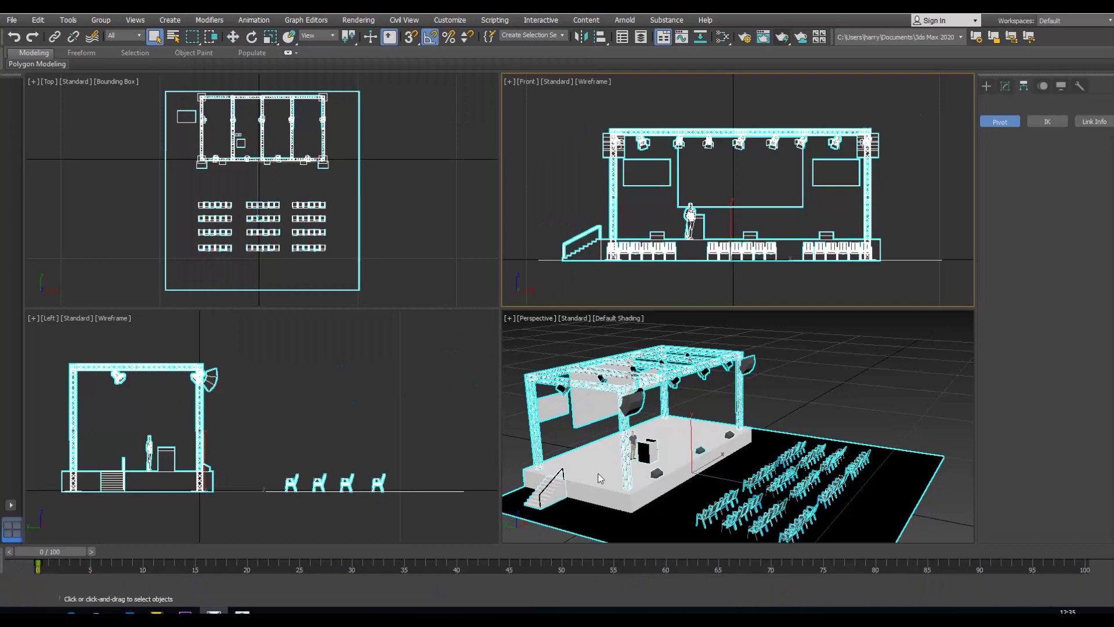
# Switch to Pixera and import the Stage_v2 FBX file into the Custom screens of the library
pyautogui.press('m')
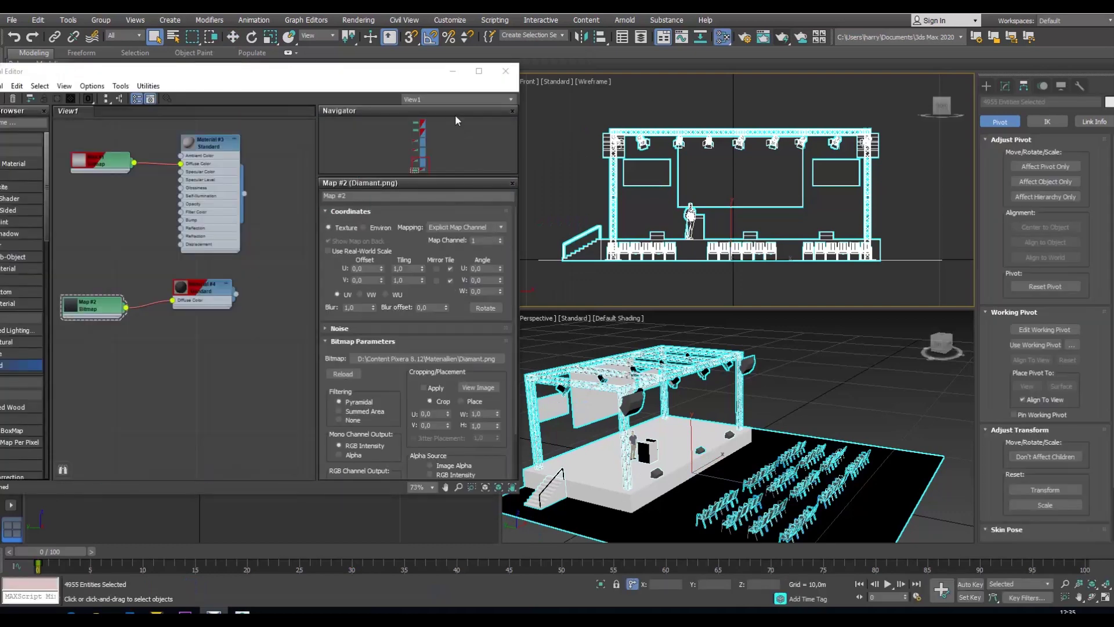
pyautogui.click(454, 71)
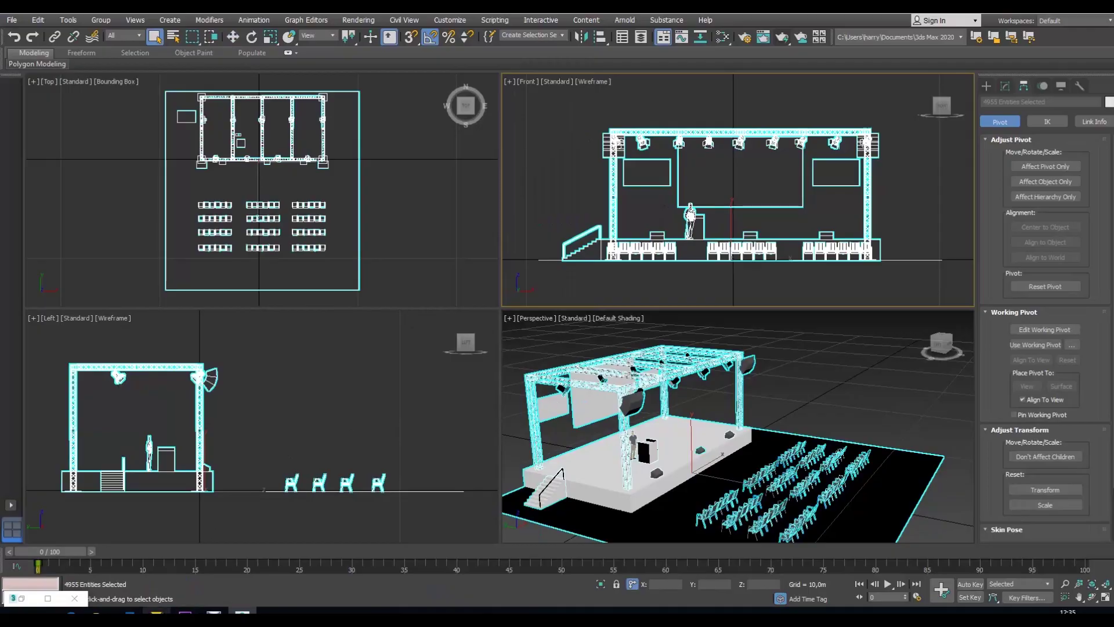
pyautogui.click(156, 612)
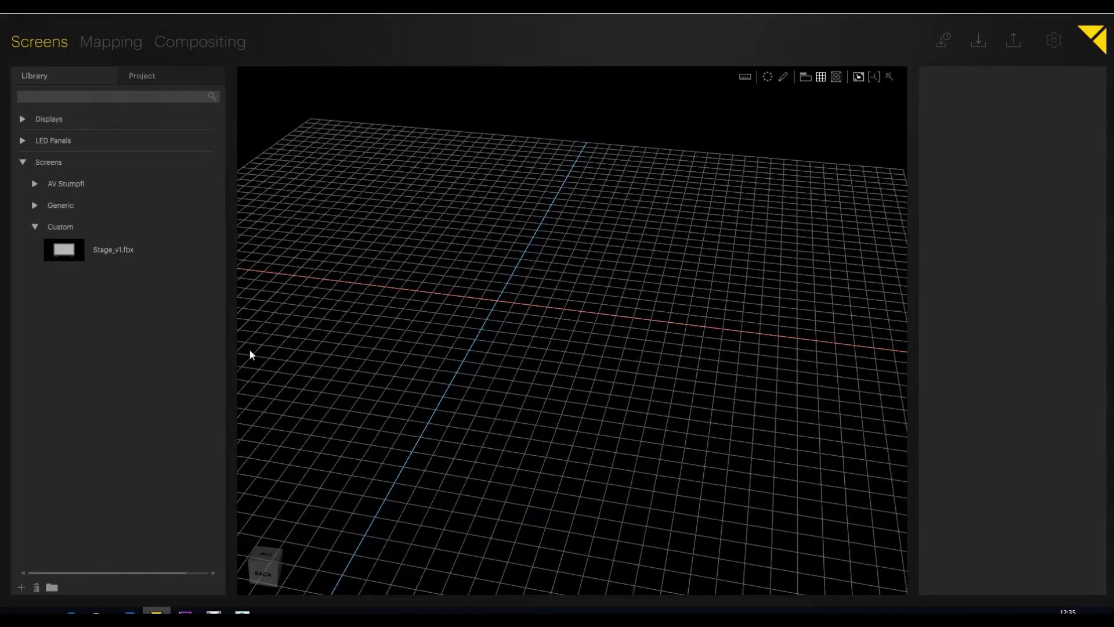
pyautogui.click(22, 587)
pyautogui.click(473, 239)
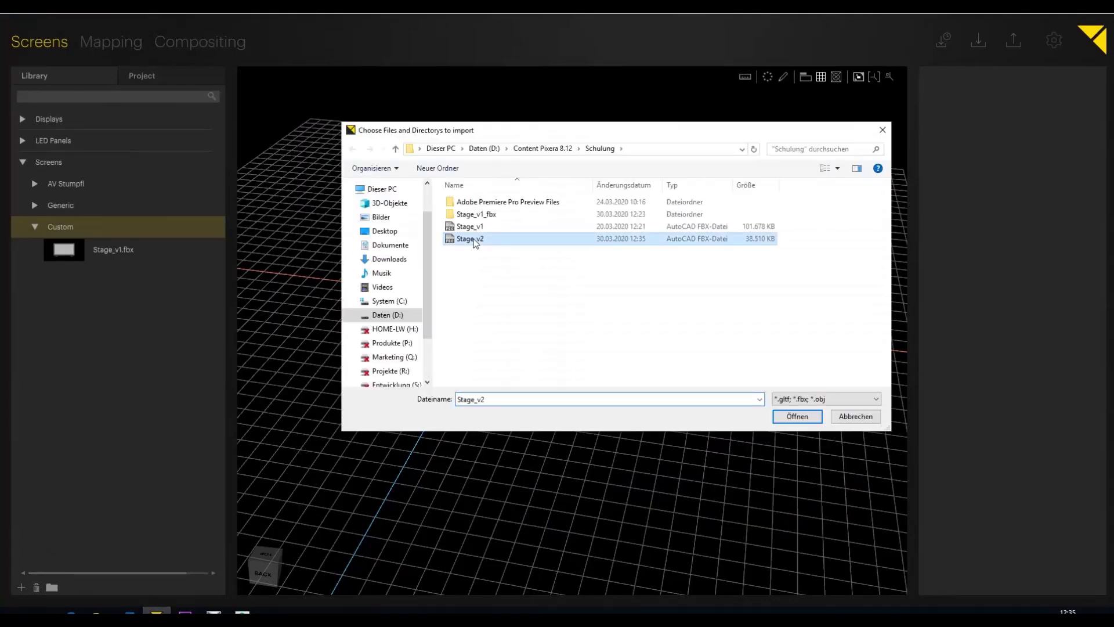
pyautogui.click(782, 417)
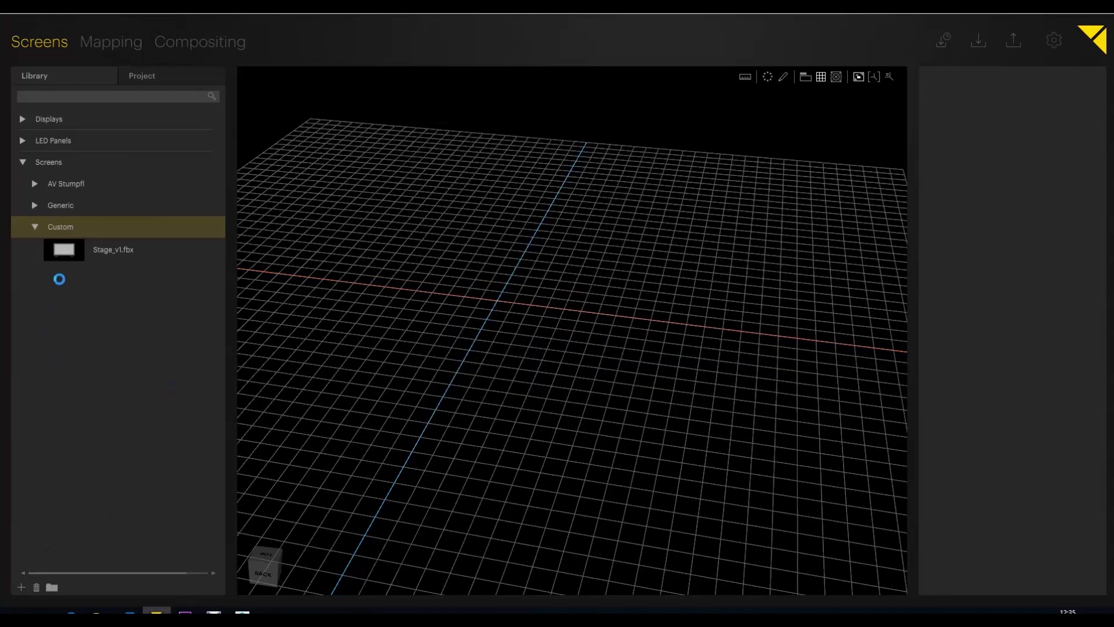
# Place Stage_v2.FBX in the 3D workspace and inspect its orientation from the front and from an angled view
pyautogui.moveTo(69, 278); pyautogui.dragTo(619, 290)
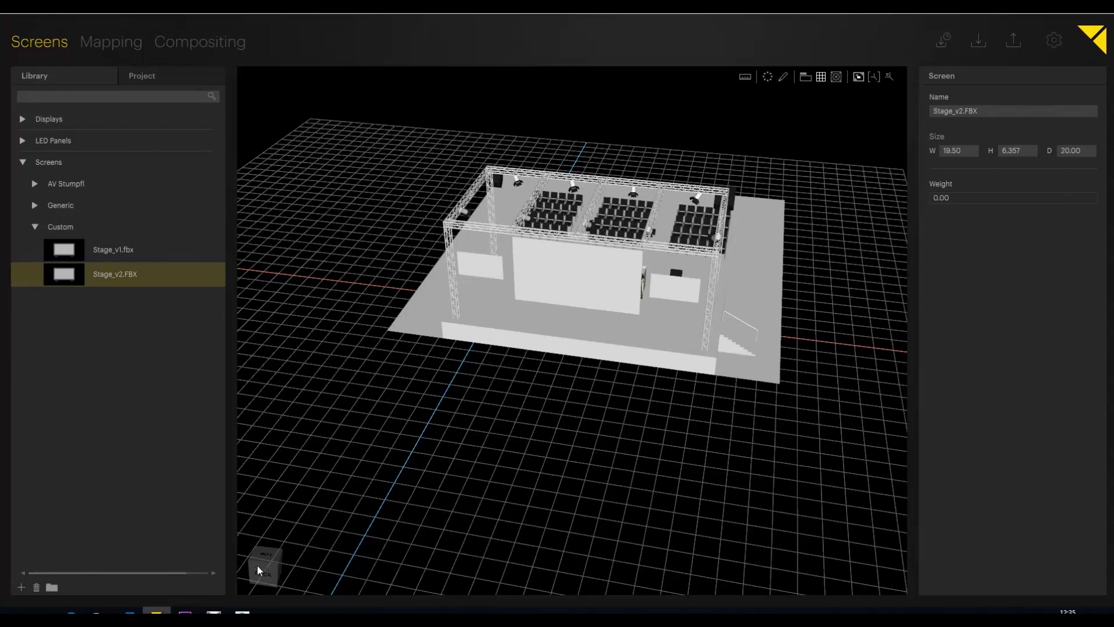
pyautogui.moveTo(263, 576)
pyautogui.mouseDown()
pyautogui.moveTo(212, 572)
pyautogui.moveTo(271, 579)
pyautogui.mouseUp()
pyautogui.click(271, 580)
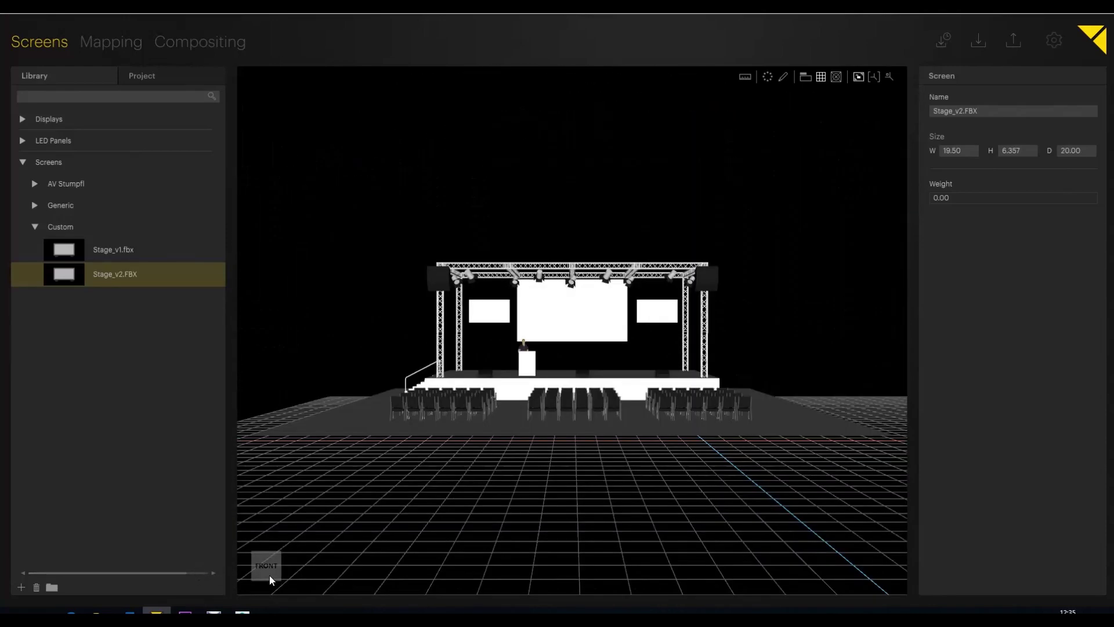
pyautogui.moveTo(533, 437); pyautogui.dragTo(415, 391, button='middle')
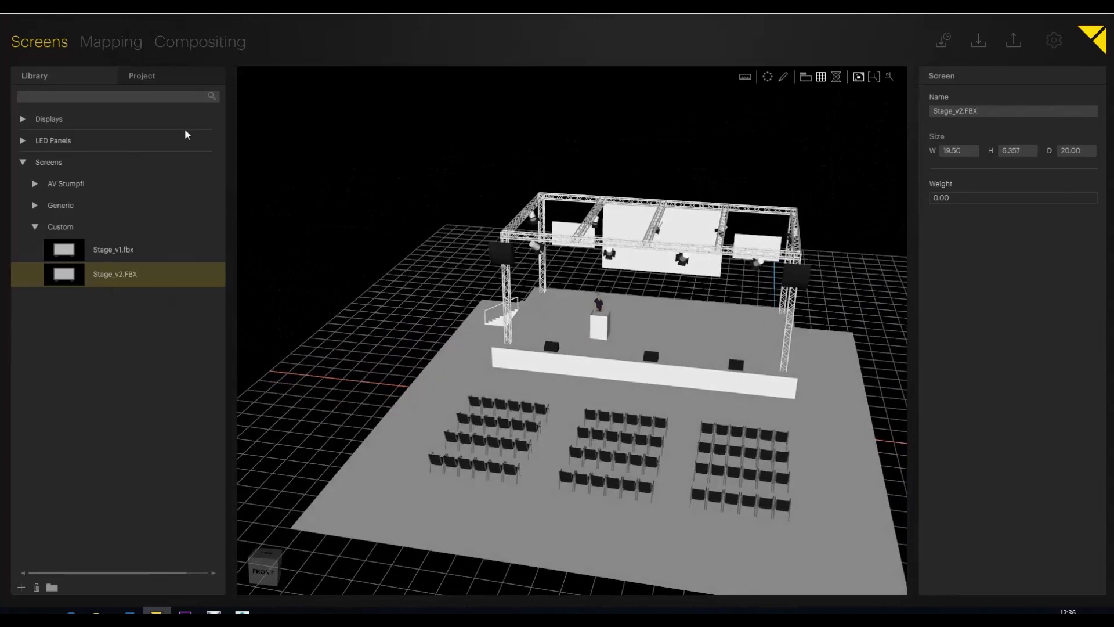
# Delete the placed Stage_v2 object from the project
pyautogui.click(142, 76)
pyautogui.click(51, 125)
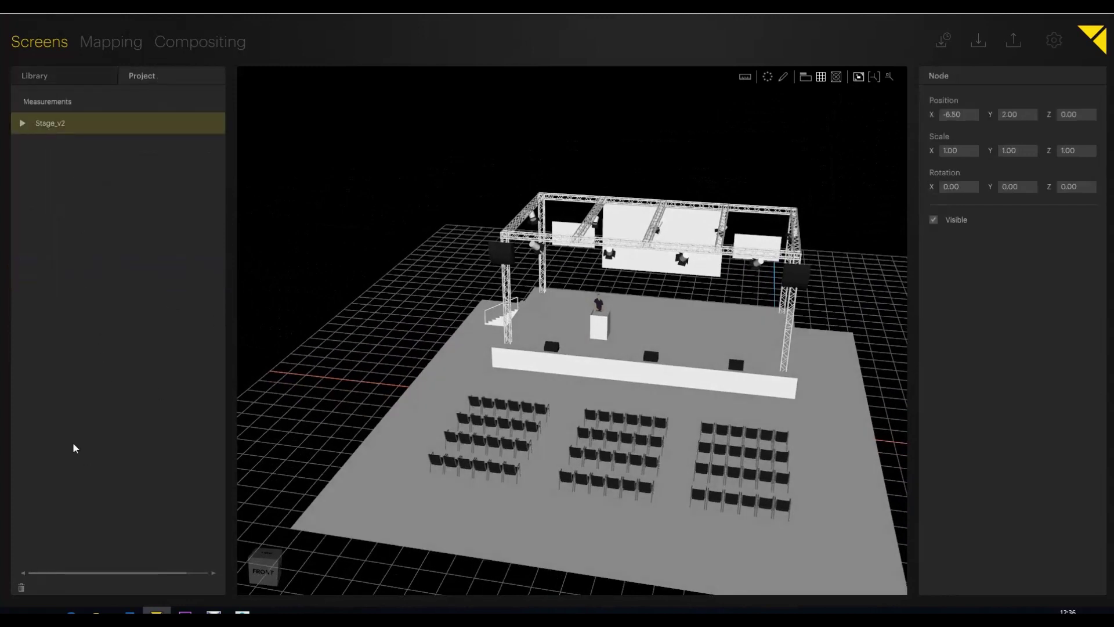
pyautogui.click(21, 588)
# Switch back to 3ds Max and check the object names of the three screens at the back of the stage in the Perspective view
pyautogui.hotkey('alt', 'Tab')
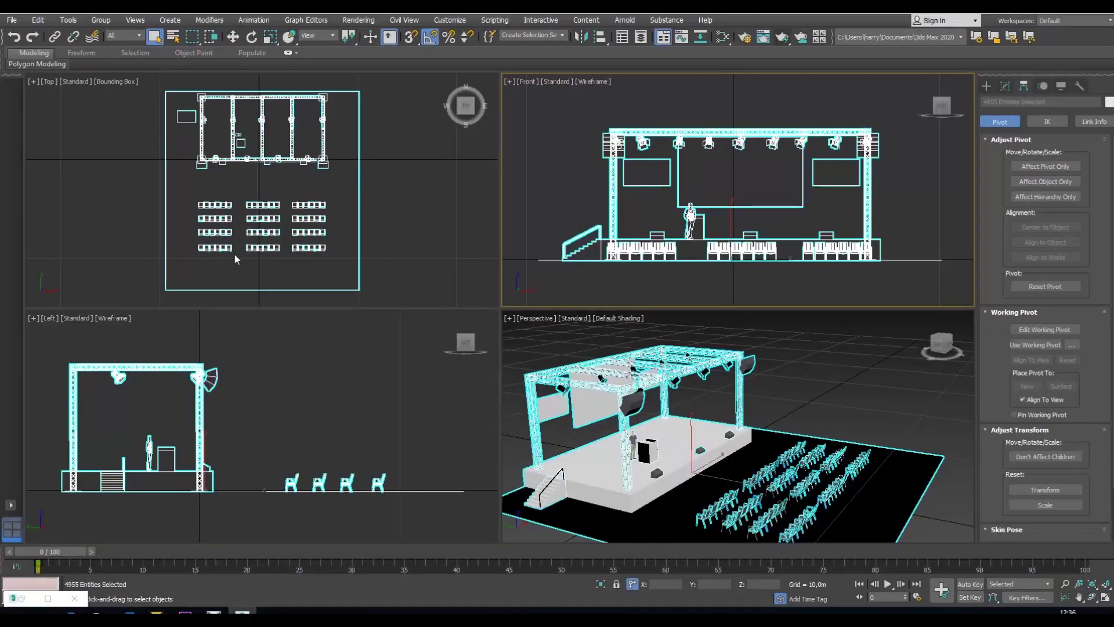
pyautogui.rightClick(762, 459)
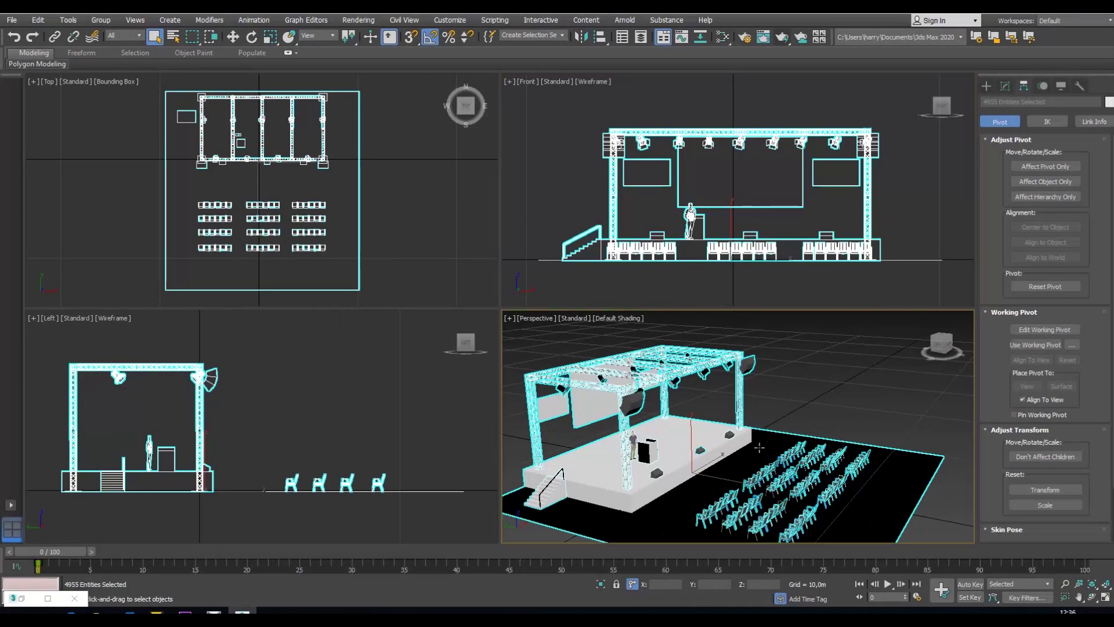
pyautogui.hotkey('shift', 'z')
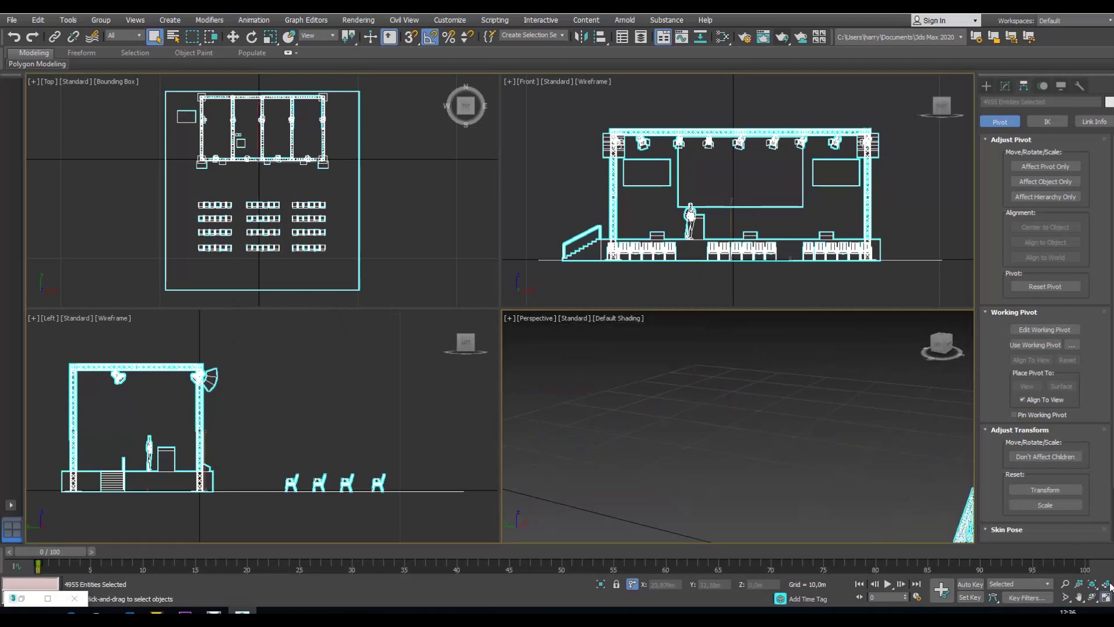
pyautogui.click(1108, 596)
pyautogui.click(1106, 584)
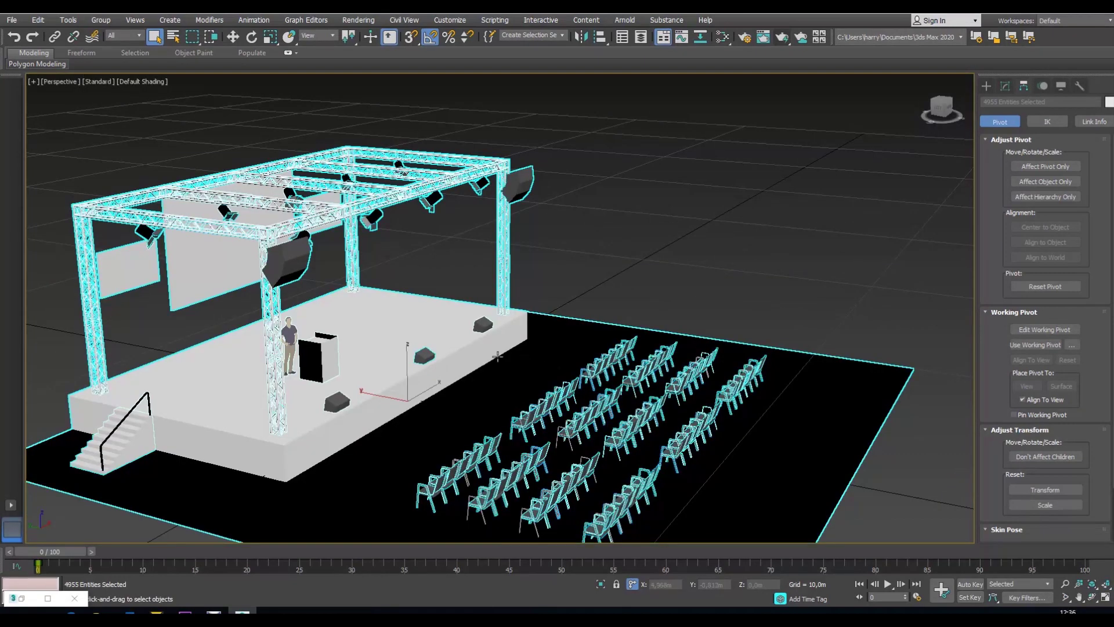
pyautogui.keyDown('alt'); pyautogui.moveTo(497, 356); pyautogui.dragTo(558, 306, button='middle'); pyautogui.keyUp('alt')
pyautogui.scroll(3, 398, 324)
pyautogui.scroll(-3, 397, 324)
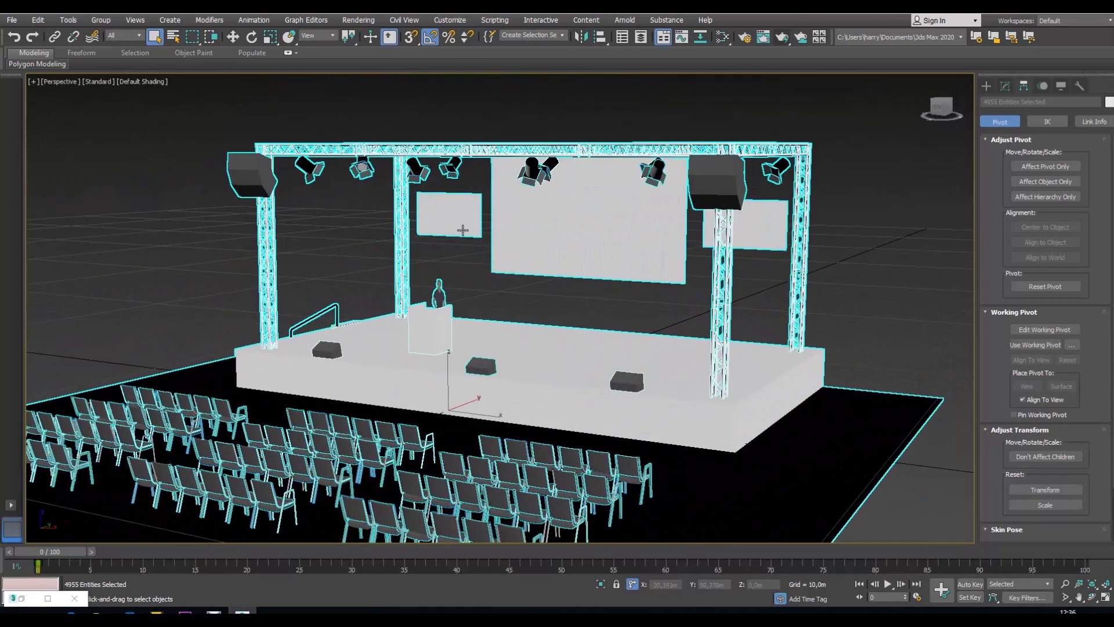
pyautogui.click(461, 212)
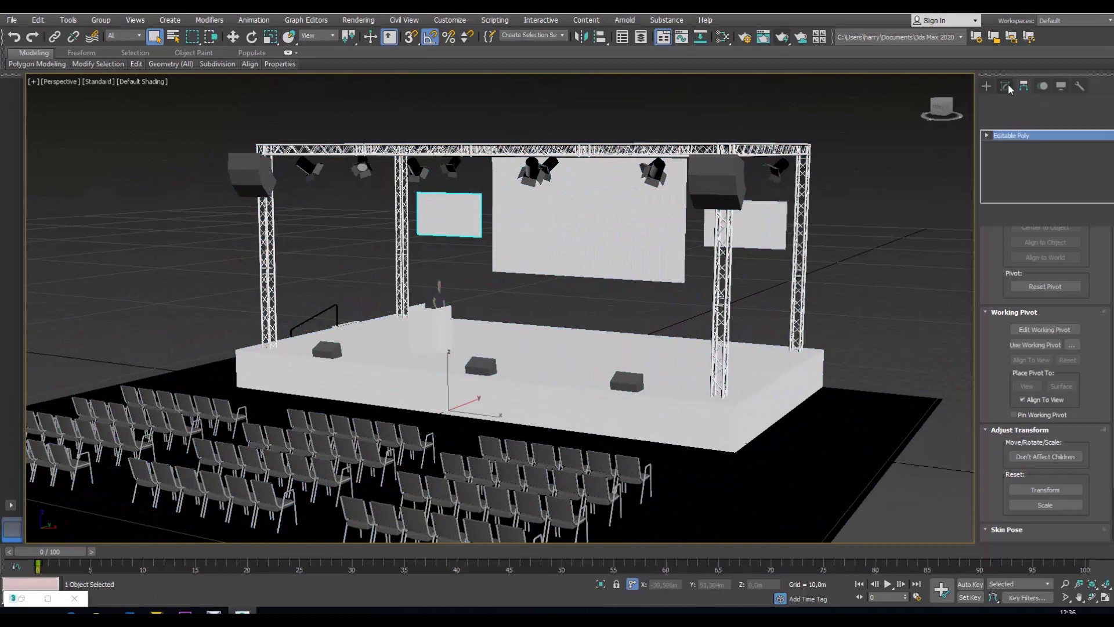
pyautogui.click(595, 221)
pyautogui.click(776, 236)
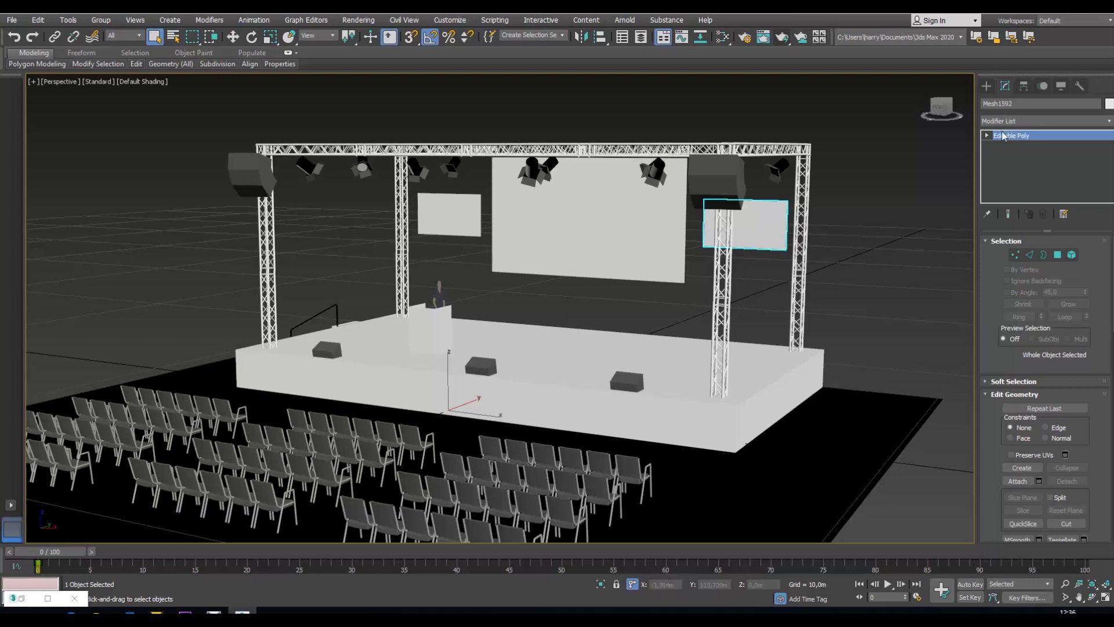
# Rename the small screen on the lectern side of the stage to Screen 1
pyautogui.click(455, 220)
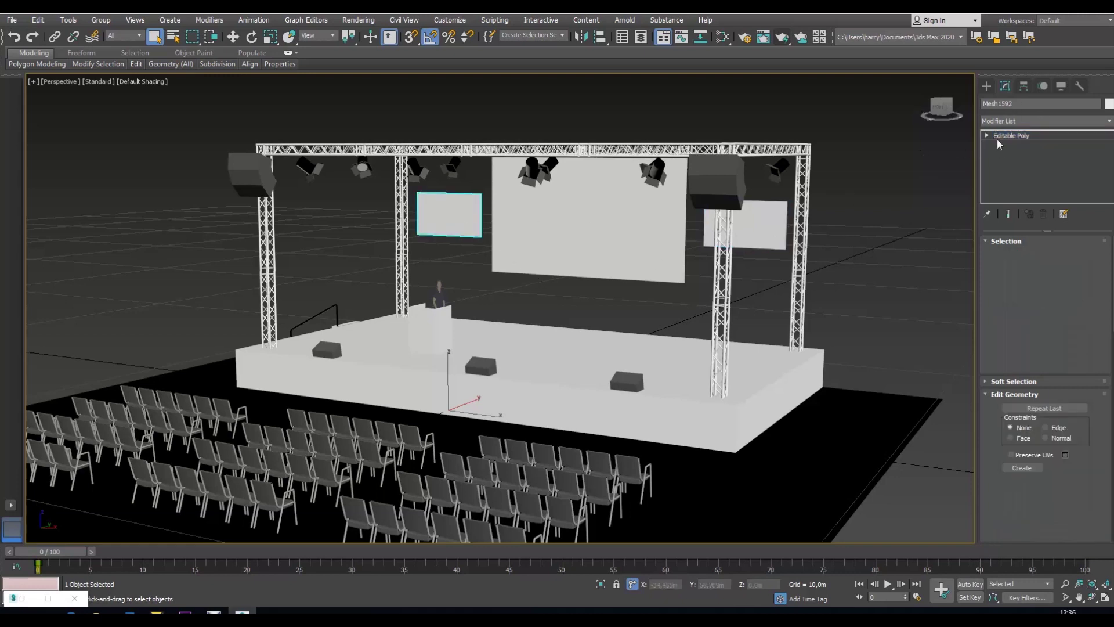
pyautogui.click(1009, 104)
pyautogui.write('Screen 1')
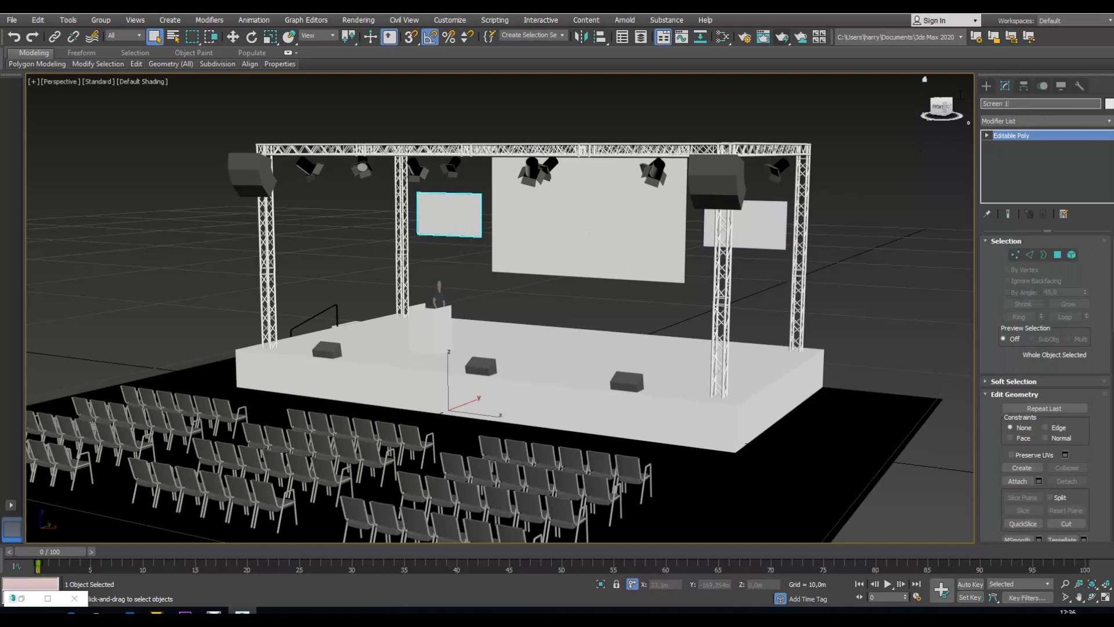
pyautogui.press('Return')
# Rename the large centre screen to Screen 2 and the small screen on the side away from the lectern to Screen 3
pyautogui.click(609, 241)
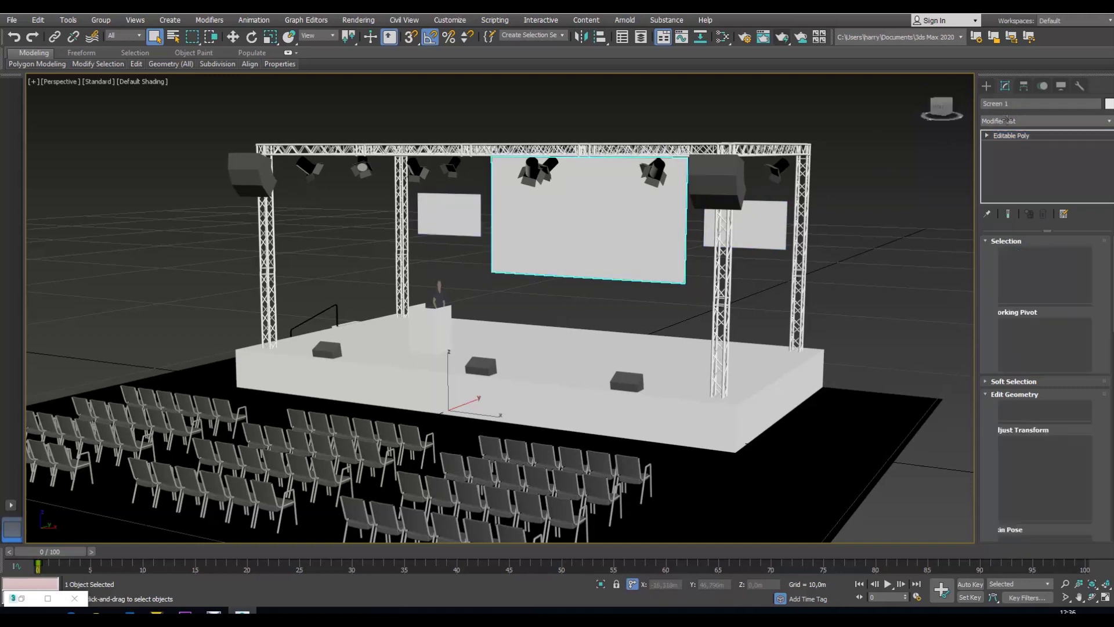
pyautogui.click(987, 104)
pyautogui.write('Sc')
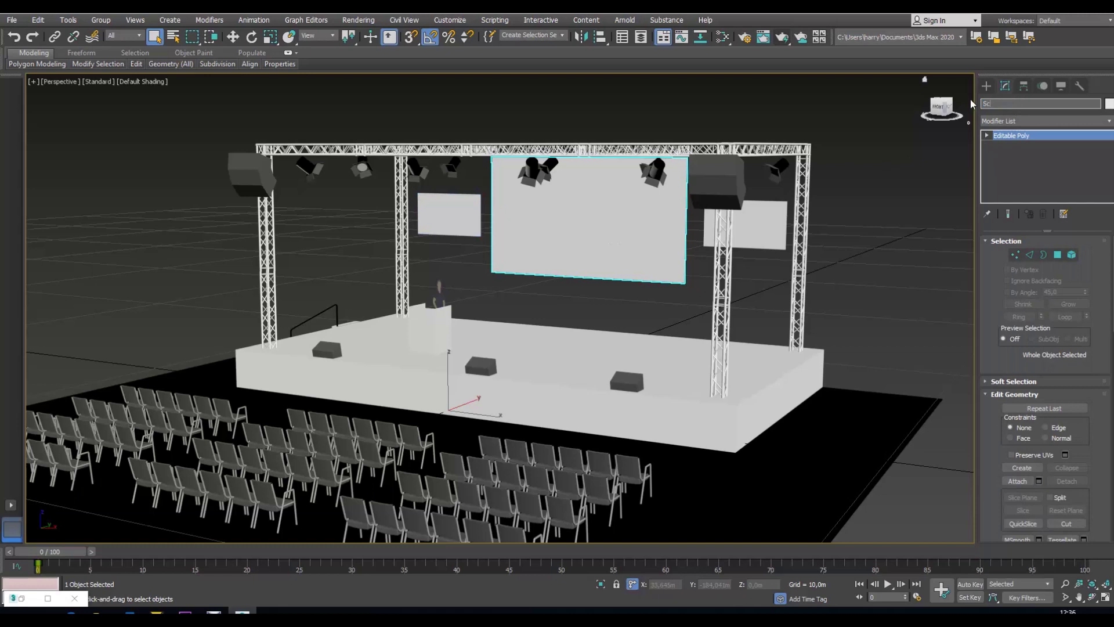
pyautogui.write('reen 2')
pyautogui.press('Return')
pyautogui.click(746, 227)
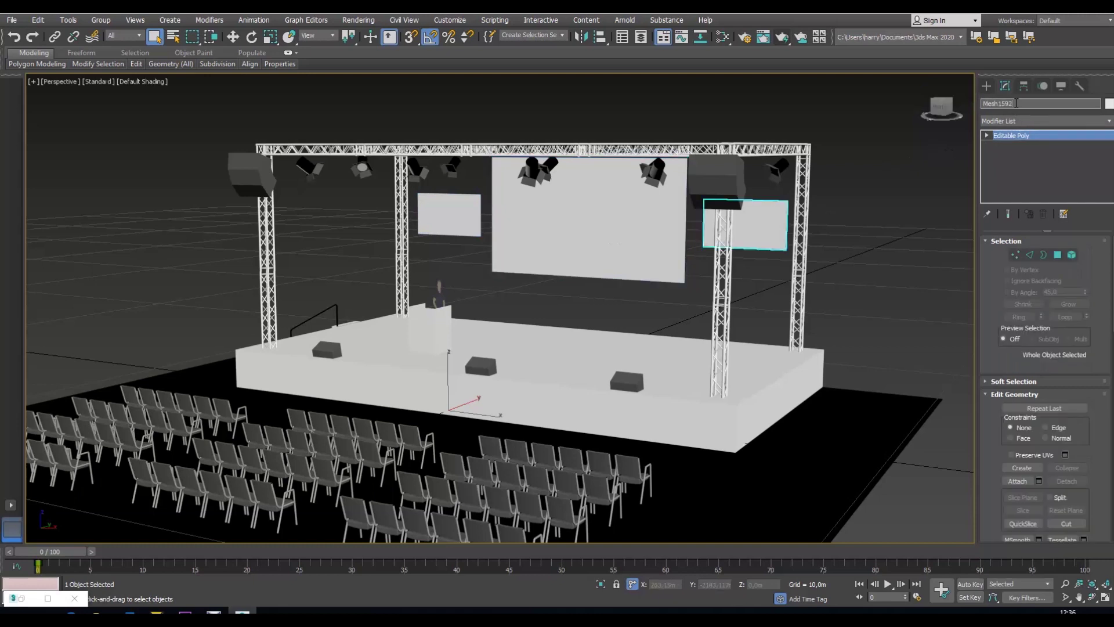
pyautogui.write('Screen 3')
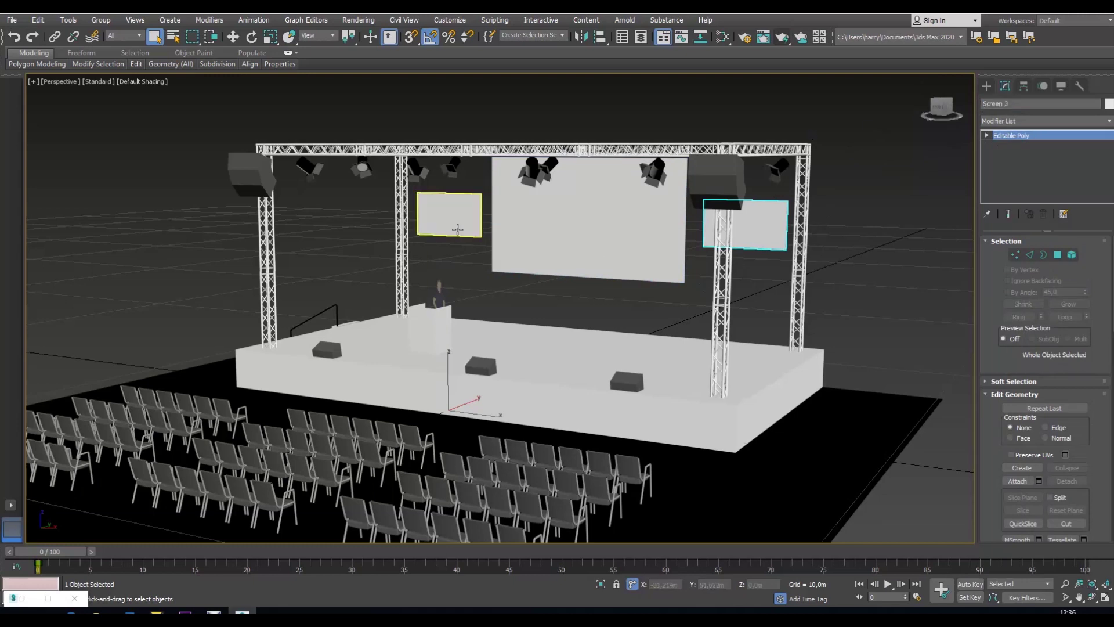
# Check the names of the three screens, then assign Standard material 1 to Screen 1 and show its texture in the viewport
pyautogui.click(552, 217)
pyautogui.click(737, 231)
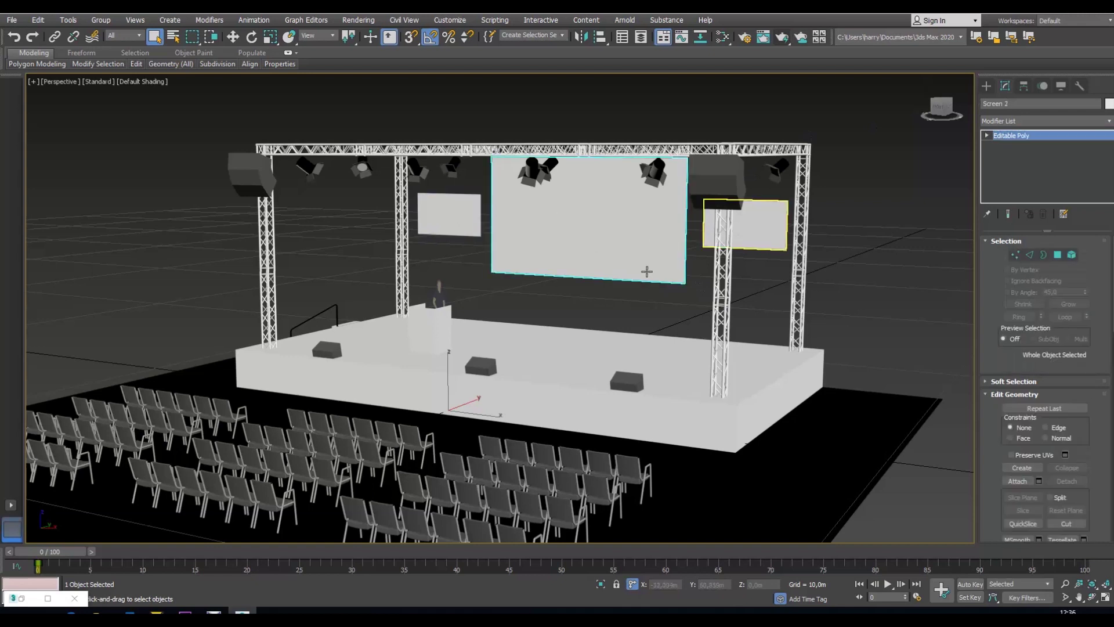
pyautogui.click(449, 215)
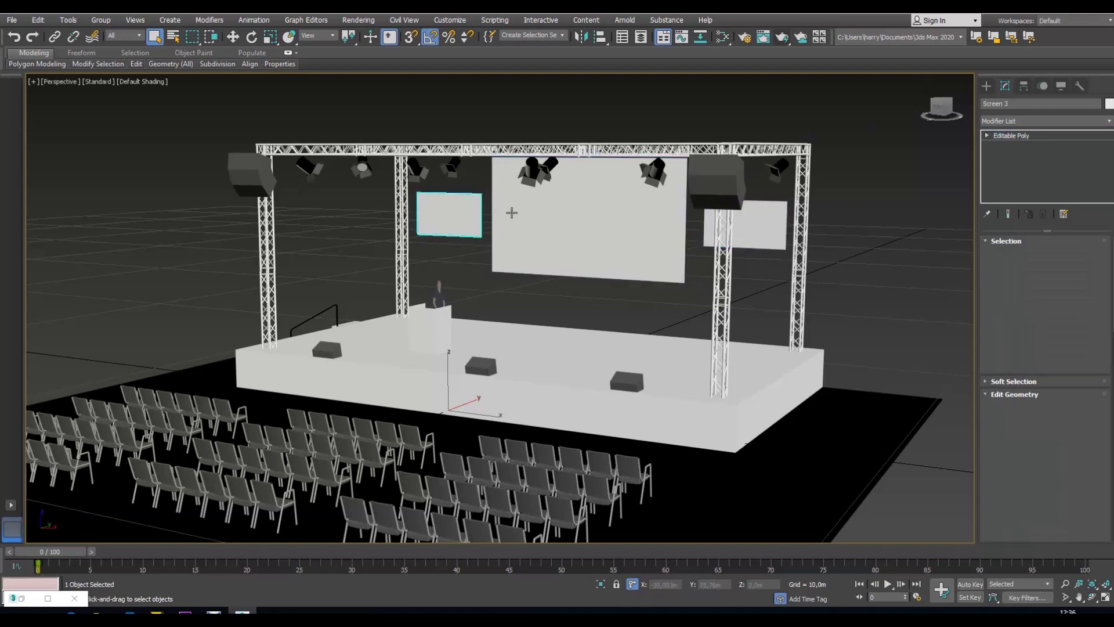
pyautogui.click(723, 39)
pyautogui.moveTo(275, 250); pyautogui.dragTo(278, 318, button='middle')
pyautogui.moveTo(274, 194); pyautogui.dragTo(280, 256, button='middle')
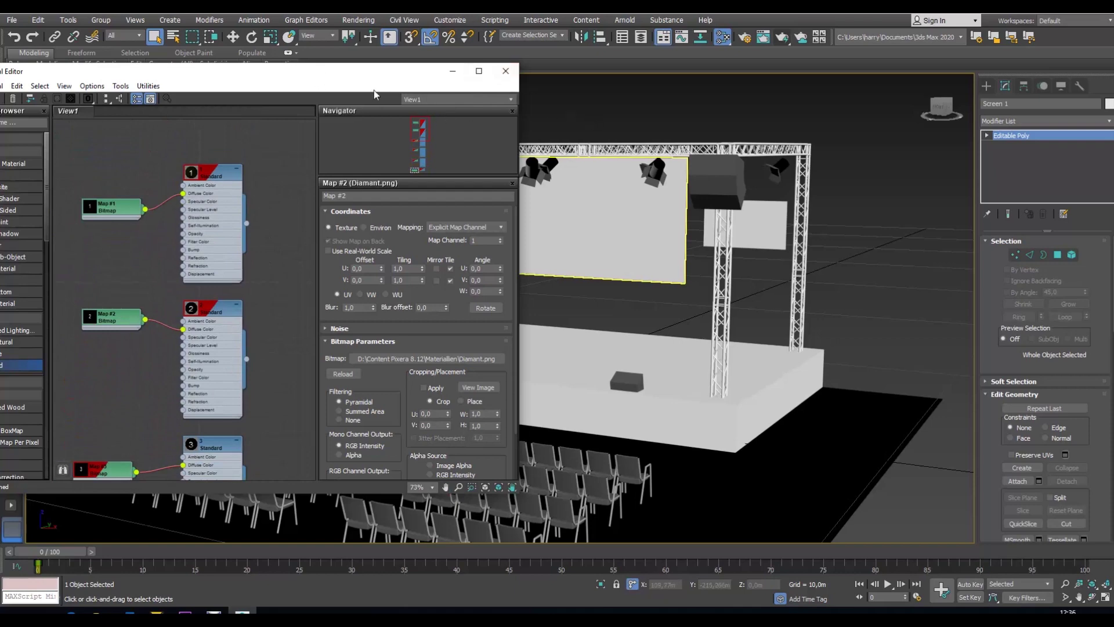
pyautogui.moveTo(555, 225); pyautogui.dragTo(762, 307, button='middle')
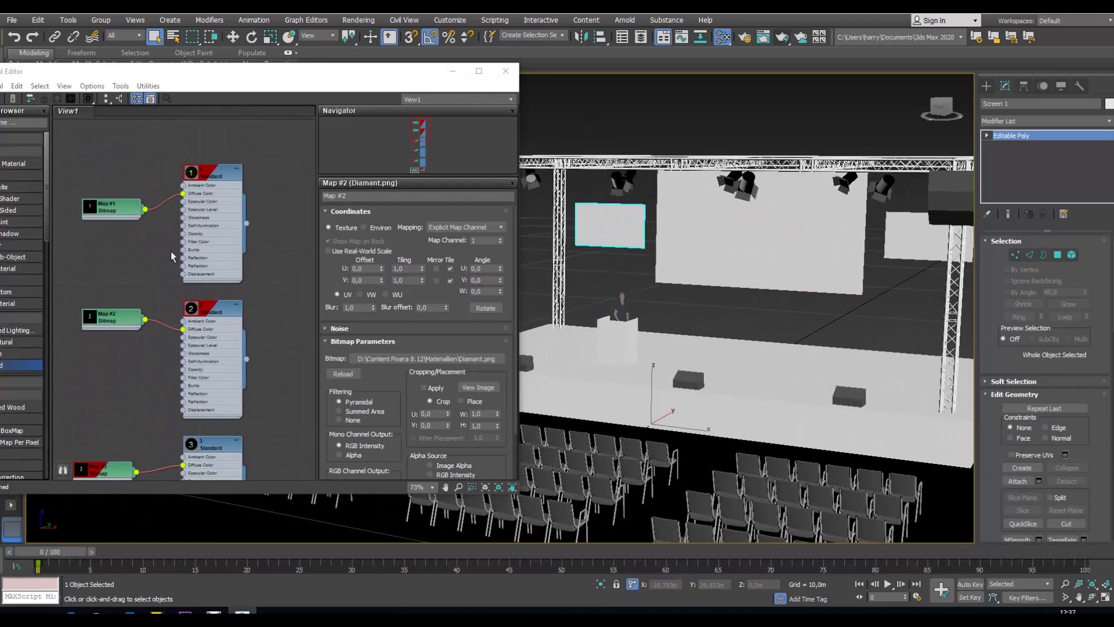
pyautogui.moveTo(247, 223); pyautogui.dragTo(600, 239)
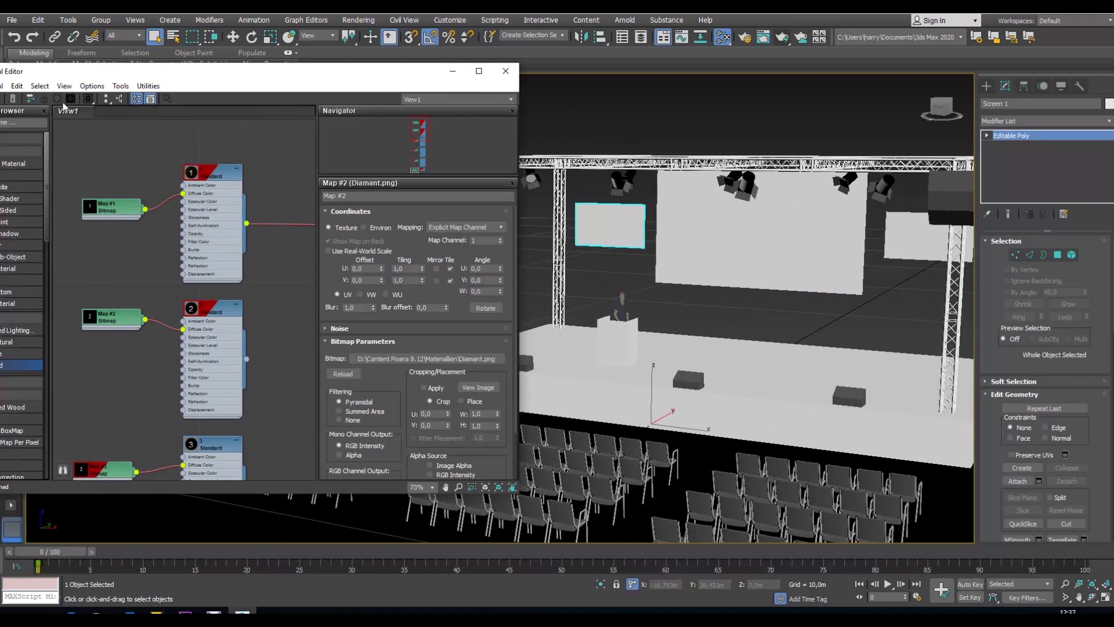
pyautogui.click(222, 178)
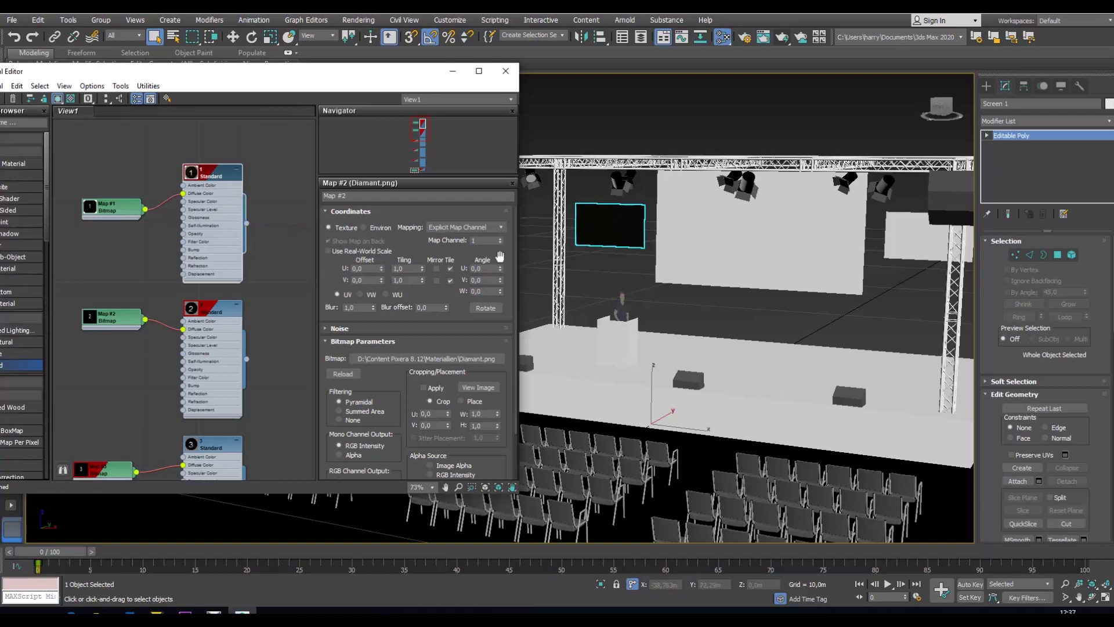
# Add a UVW Map modifier to Screen 1
pyautogui.moveTo(630, 254)
pyautogui.keyDown('alt'); pyautogui.mouseDown(button='middle')
pyautogui.moveTo(638, 271)
pyautogui.moveTo(593, 335)
pyautogui.moveTo(544, 369)
pyautogui.moveTo(637, 275)
pyautogui.mouseUp(button='middle'); pyautogui.keyUp('alt')
pyautogui.keyDown('alt'); pyautogui.moveTo(640, 275); pyautogui.dragTo(635, 271, button='middle'); pyautogui.keyUp('alt')
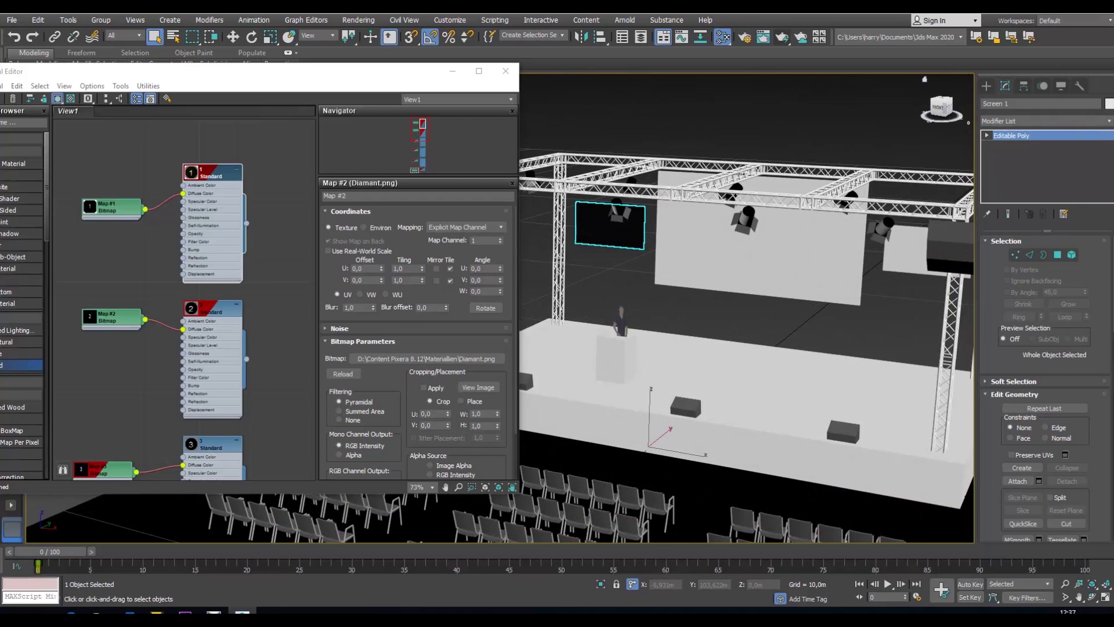
pyautogui.click(1109, 121)
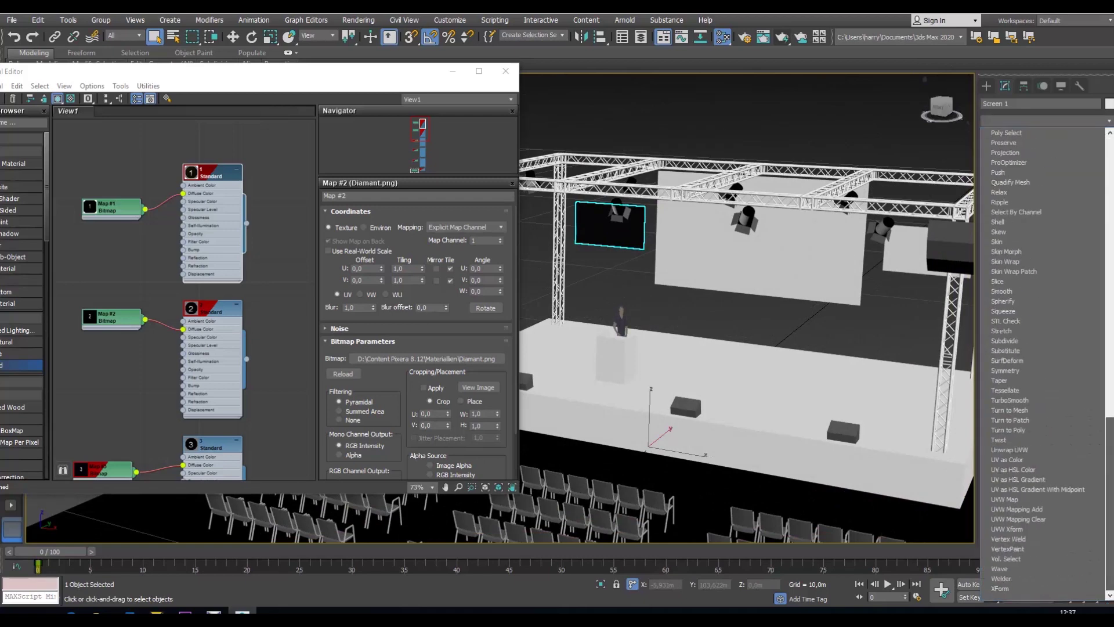
pyautogui.click(1051, 500)
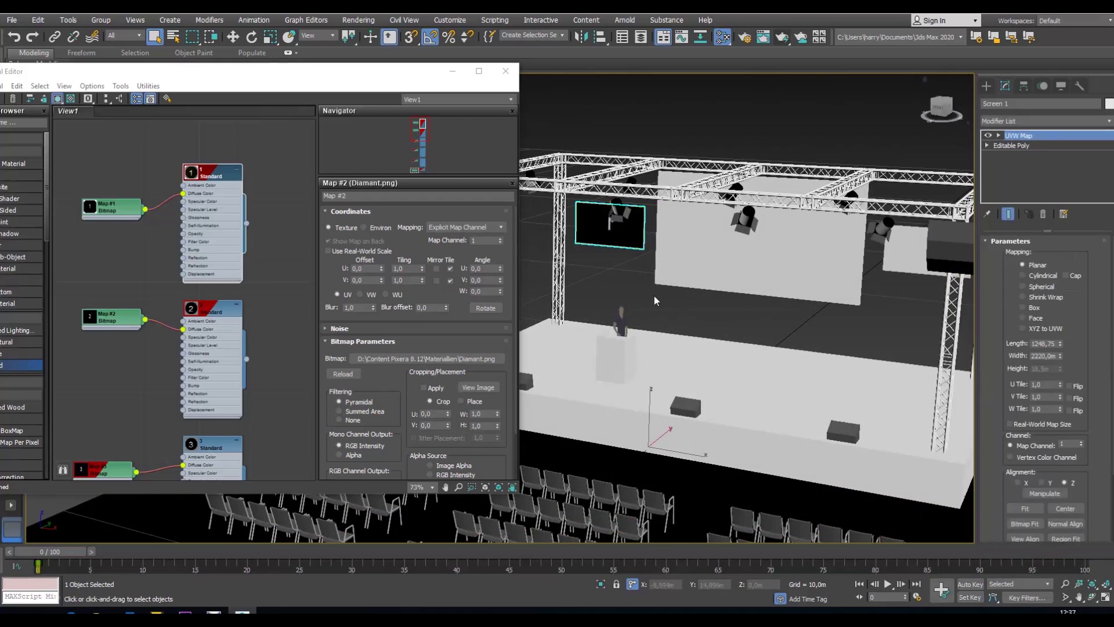
# Rotate the UVW Map gizmo of Screen 1 about the vertical axis to correct the mirrored number 1
pyautogui.scroll(5, 589, 211)
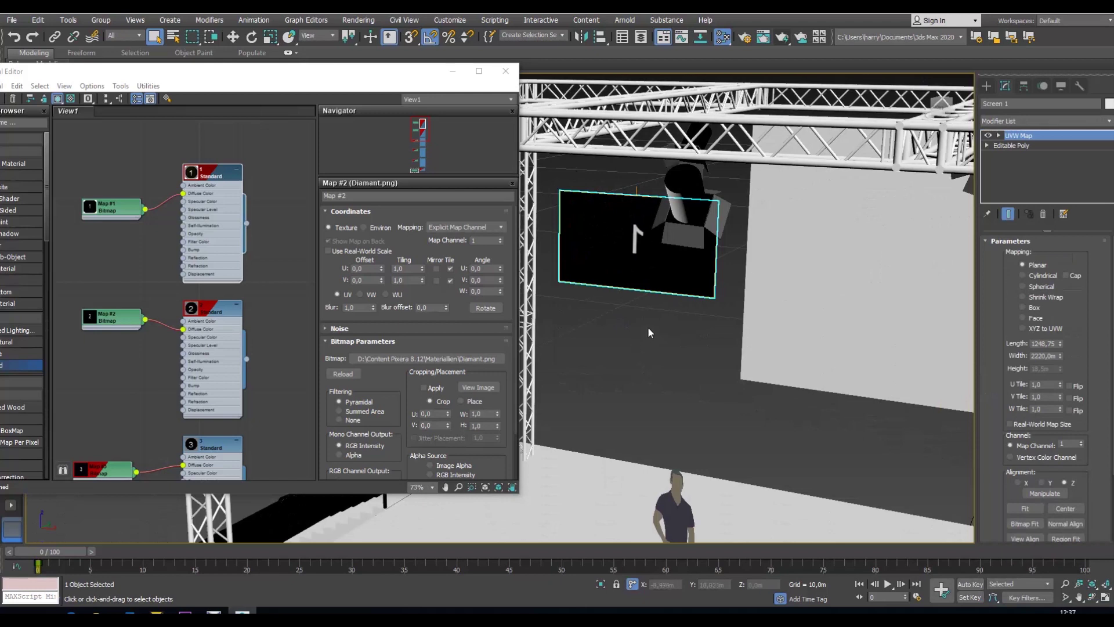
pyautogui.click(999, 135)
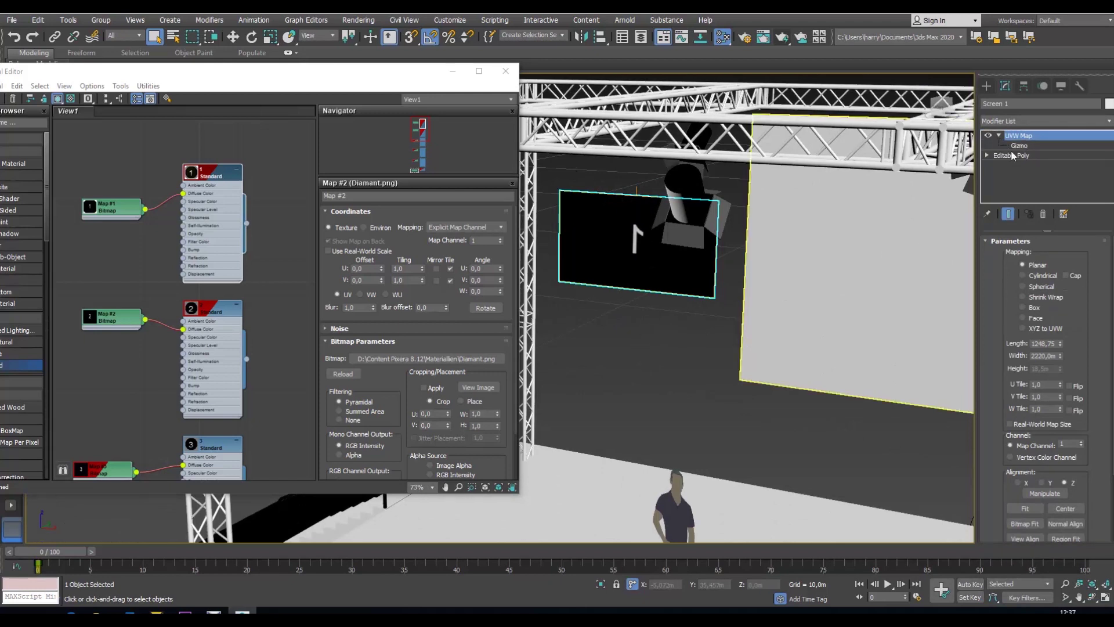
pyautogui.click(1018, 145)
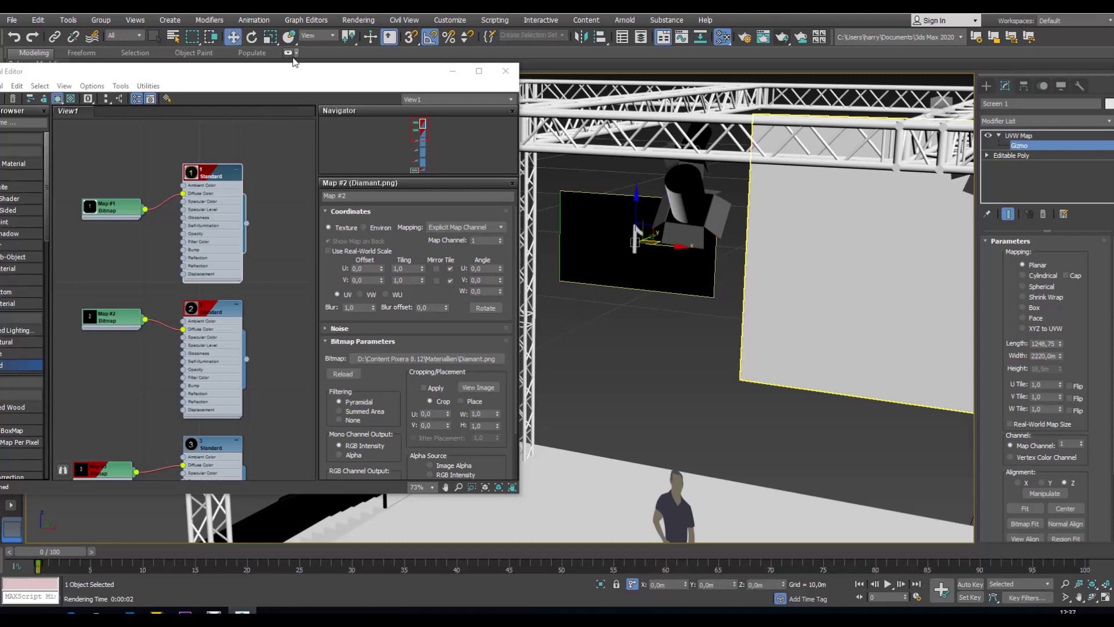
pyautogui.click(251, 36)
pyautogui.moveTo(637, 256); pyautogui.dragTo(746, 250)
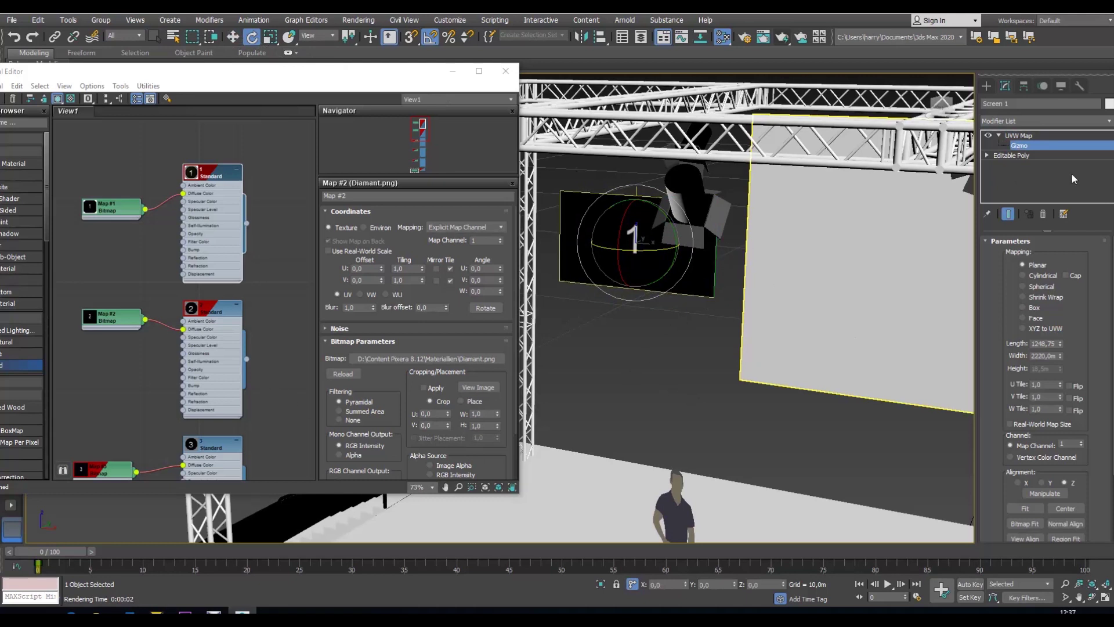
pyautogui.click(1028, 138)
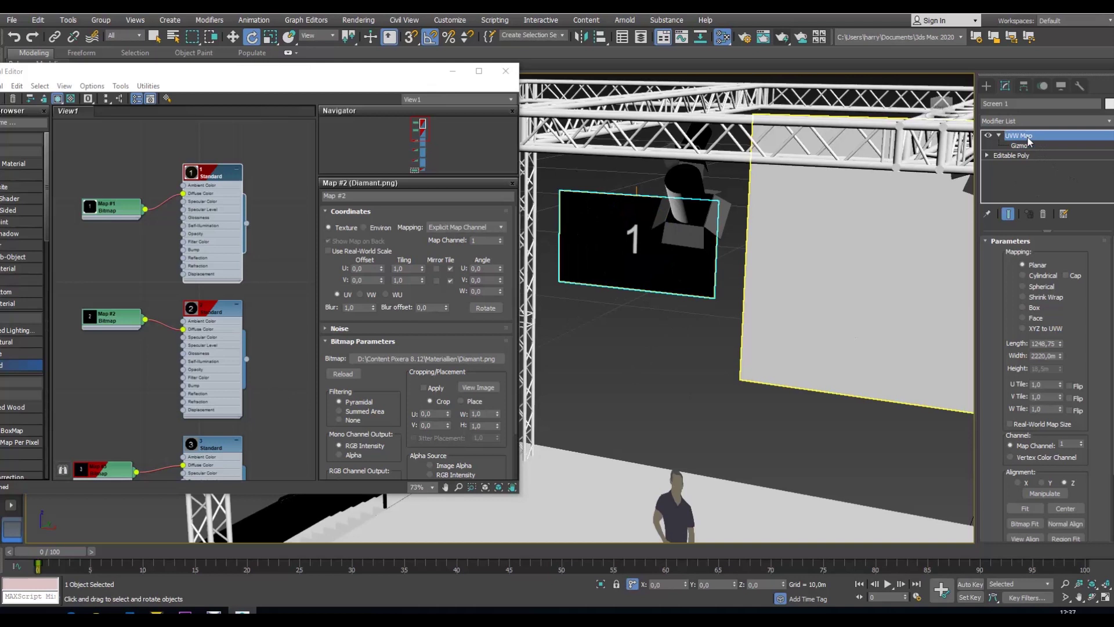
# Assign Standard material 2 to Screen 2 and examine the texture tiling on its surface up close
pyautogui.moveTo(248, 359); pyautogui.dragTo(839, 314)
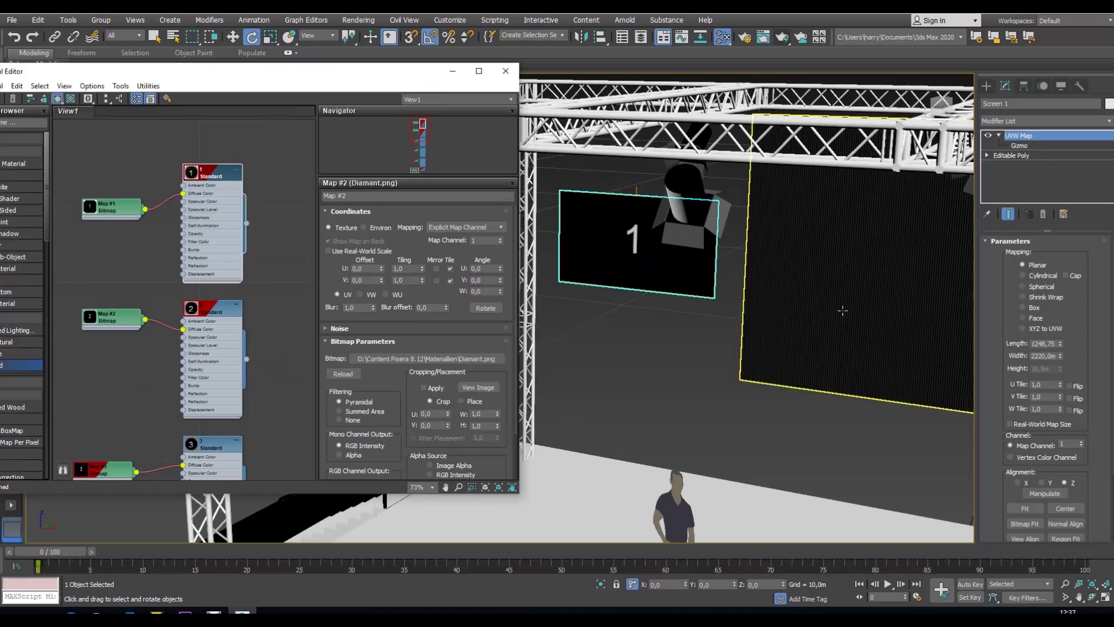
pyautogui.click(842, 311)
pyautogui.keyDown('alt'); pyautogui.moveTo(798, 441); pyautogui.dragTo(605, 440, button='middle'); pyautogui.keyUp('alt')
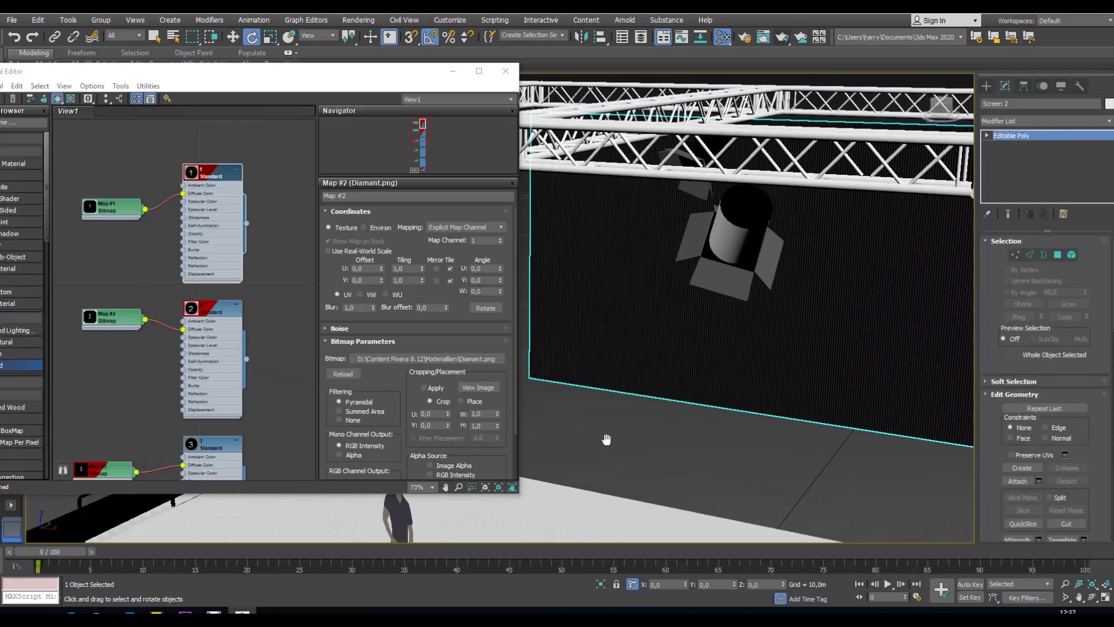
pyautogui.scroll(10, 722, 363)
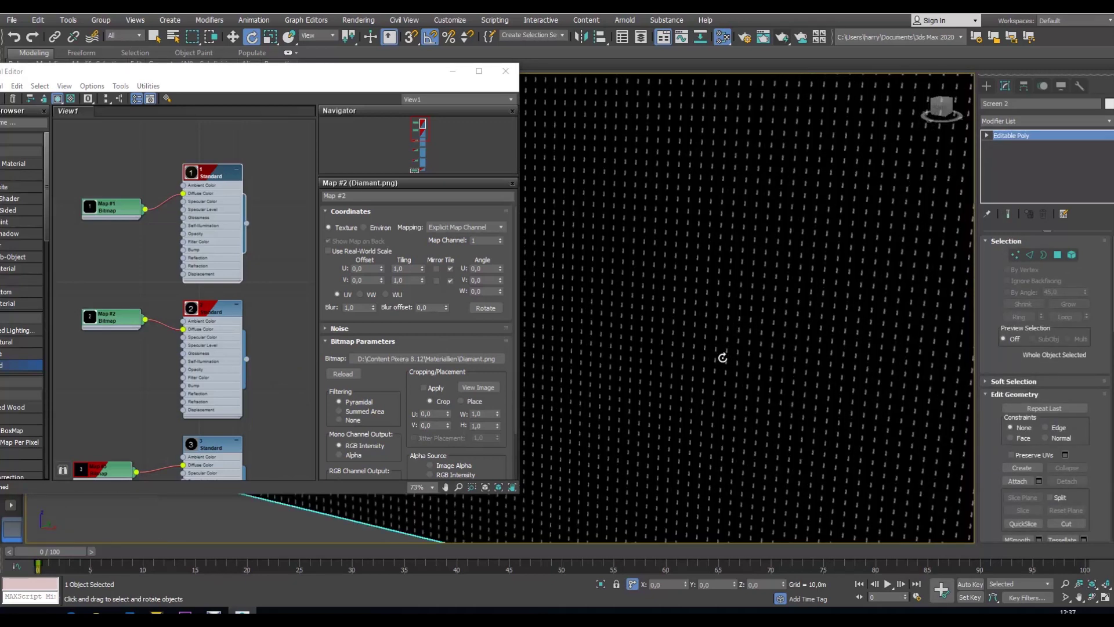
pyautogui.scroll(3, 722, 358)
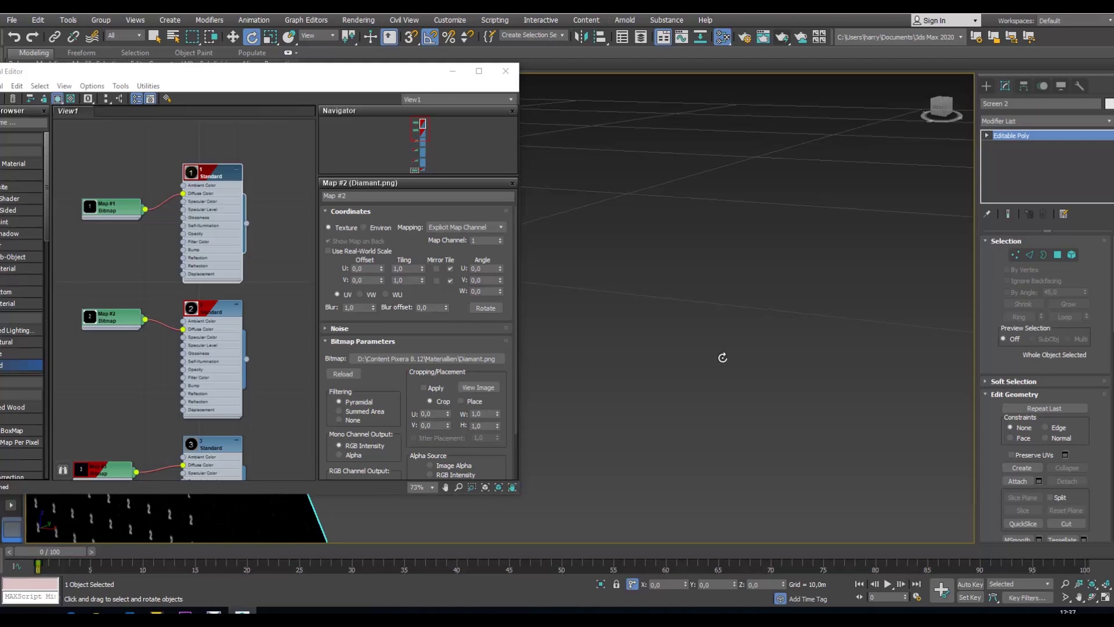
pyautogui.scroll(-3, 723, 355)
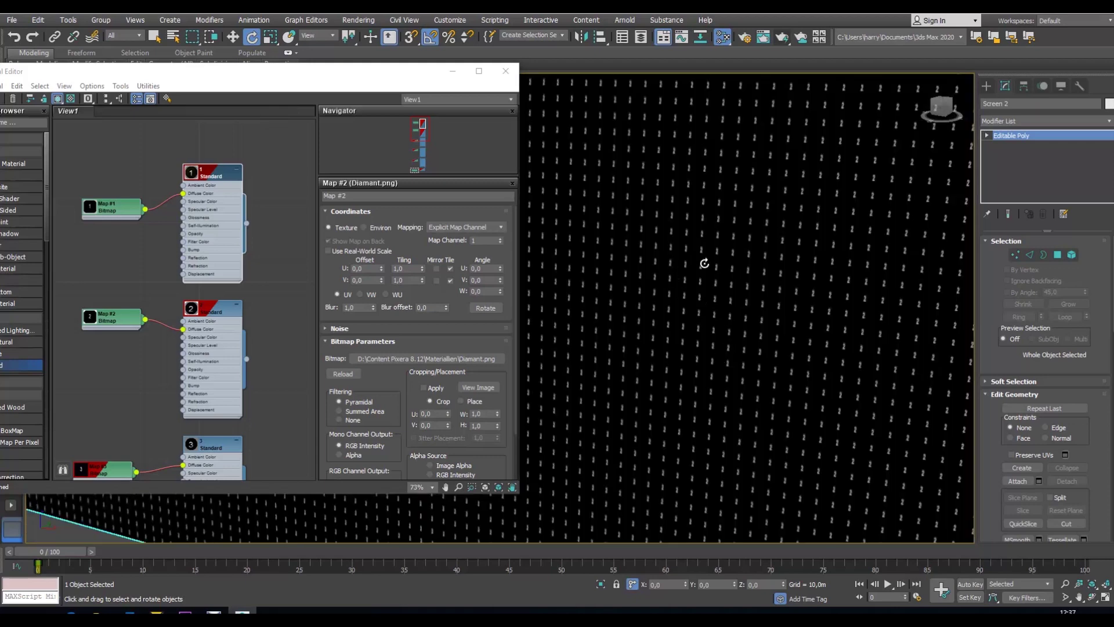
pyautogui.scroll(-5, 700, 246)
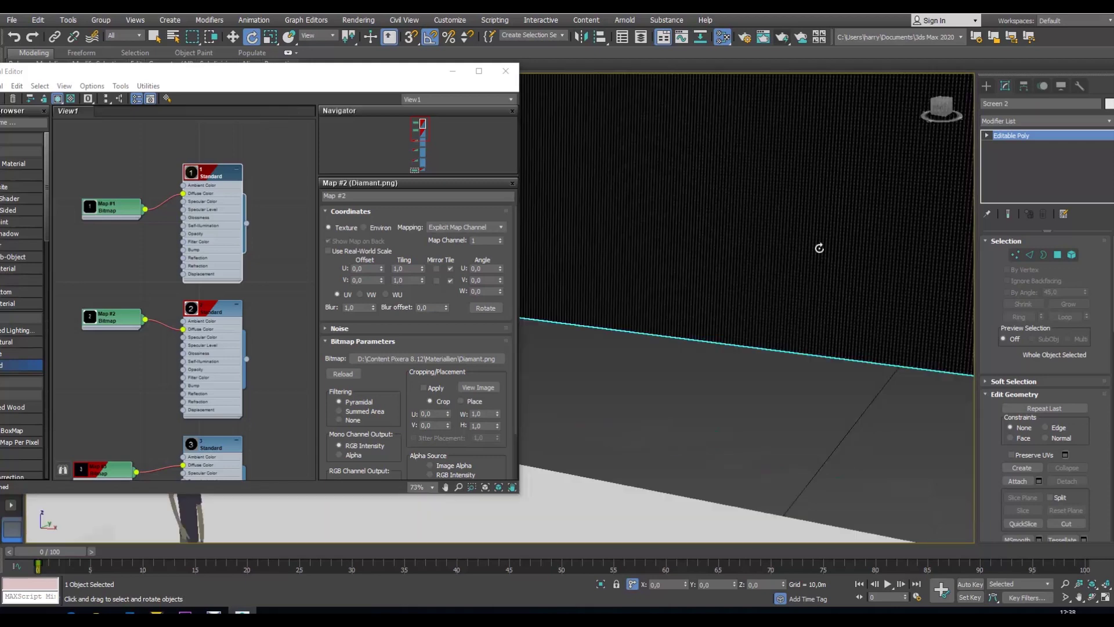
pyautogui.scroll(-5, 831, 333)
pyautogui.scroll(5, 881, 333)
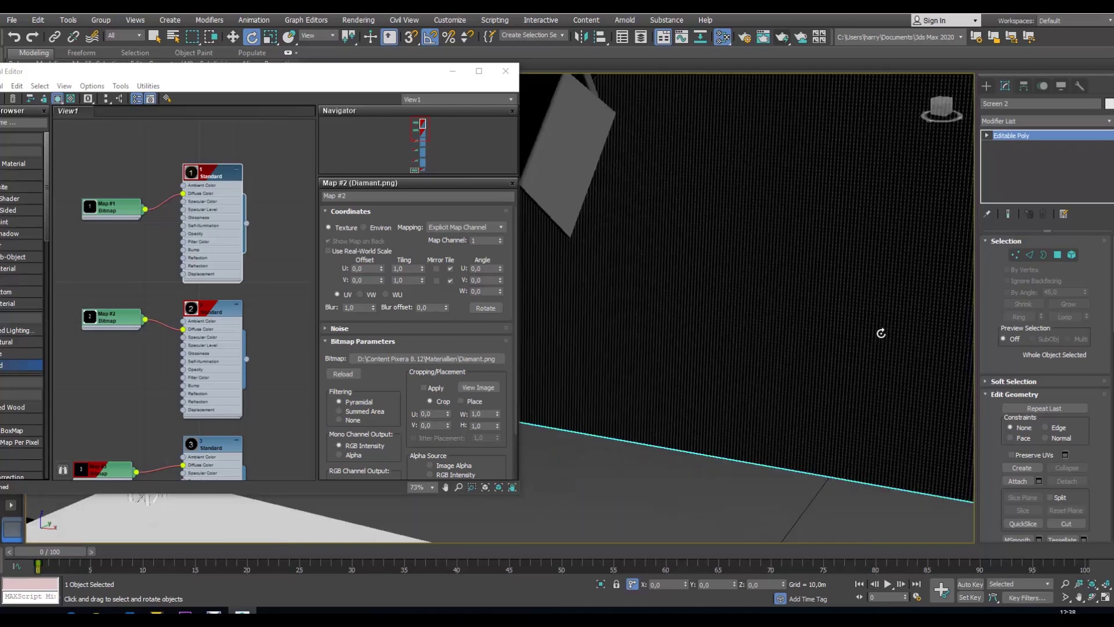
pyautogui.moveTo(881, 333); pyautogui.dragTo(787, 274, button='middle')
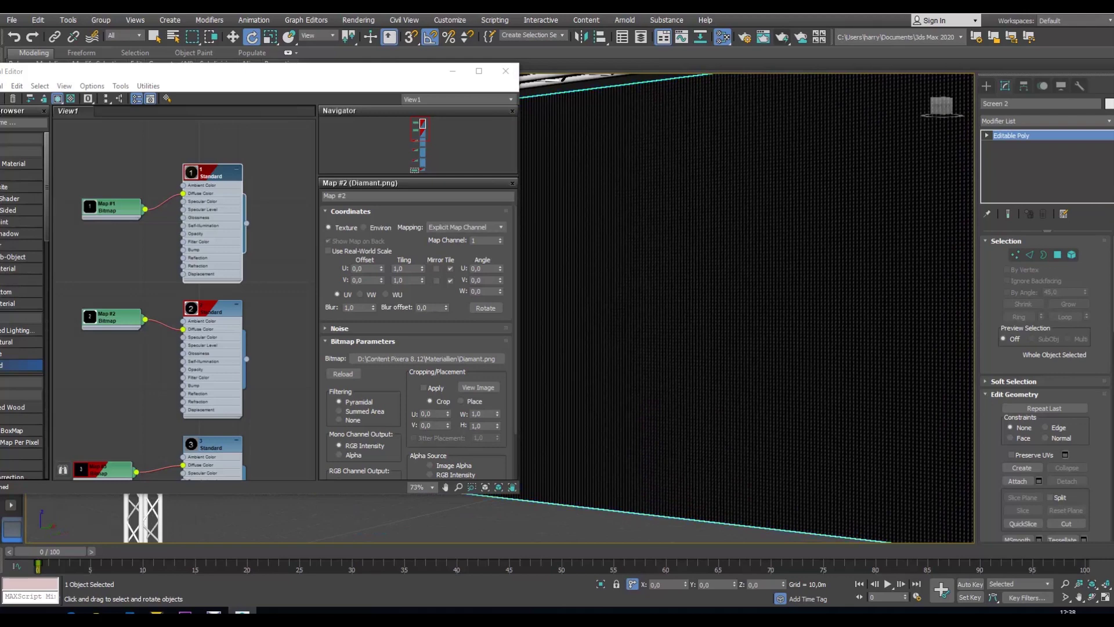
# Add a UVW Map modifier to Screen 2 and rotate its gizmo 180° about the vertical axis to correct the mirrored number 2
pyautogui.click(1109, 121)
pyautogui.scroll(-10, 1044, 406)
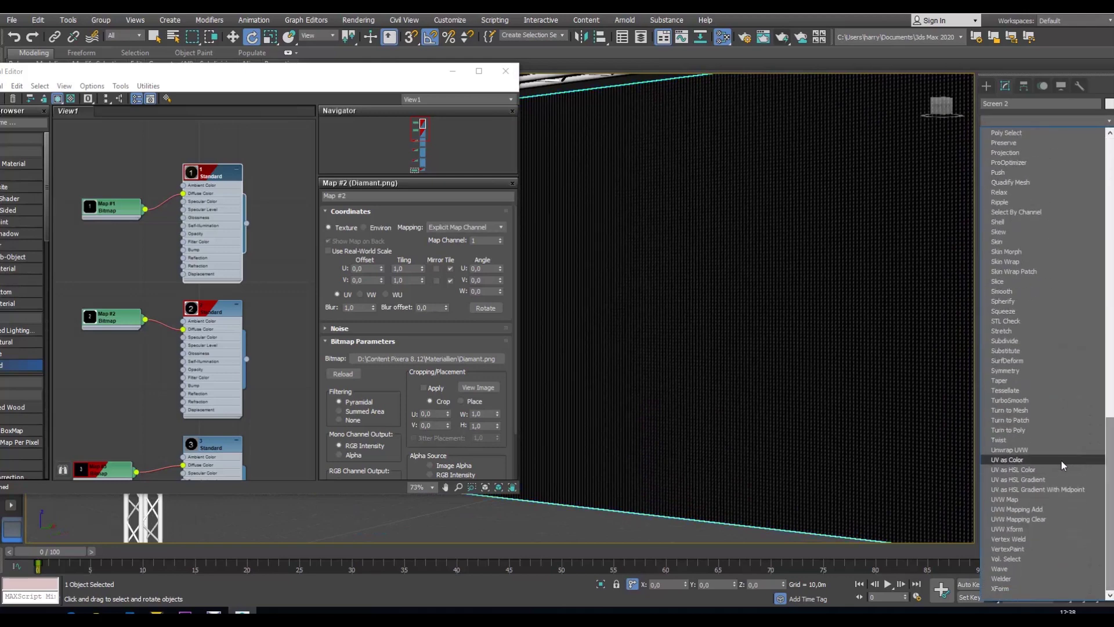
pyautogui.click(1043, 498)
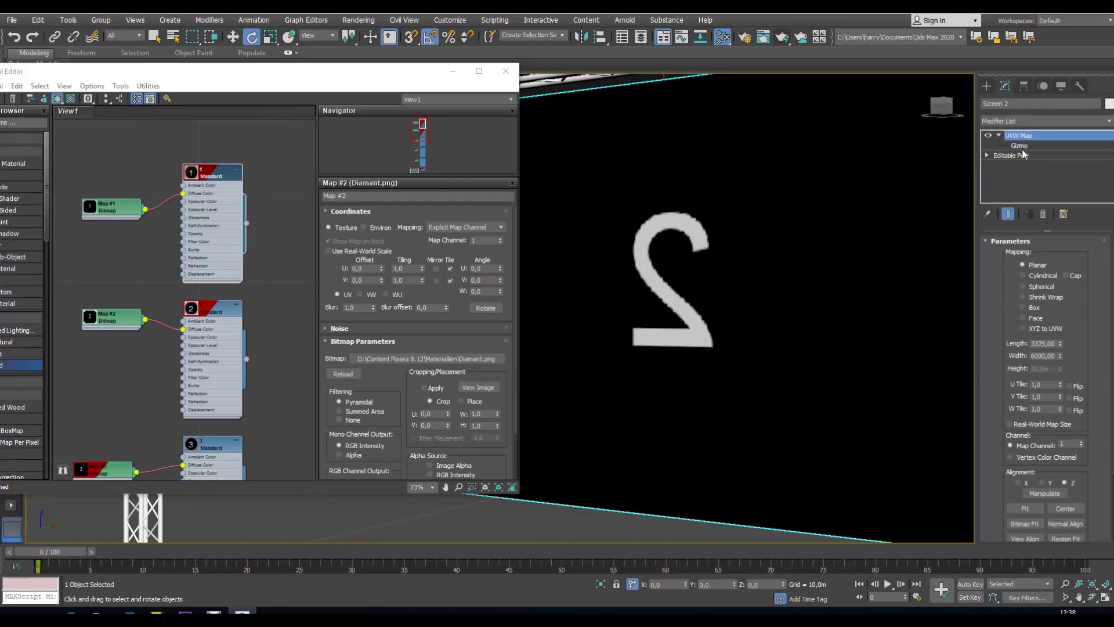
pyautogui.click(998, 135)
pyautogui.click(1019, 145)
pyautogui.moveTo(668, 296); pyautogui.dragTo(773, 290)
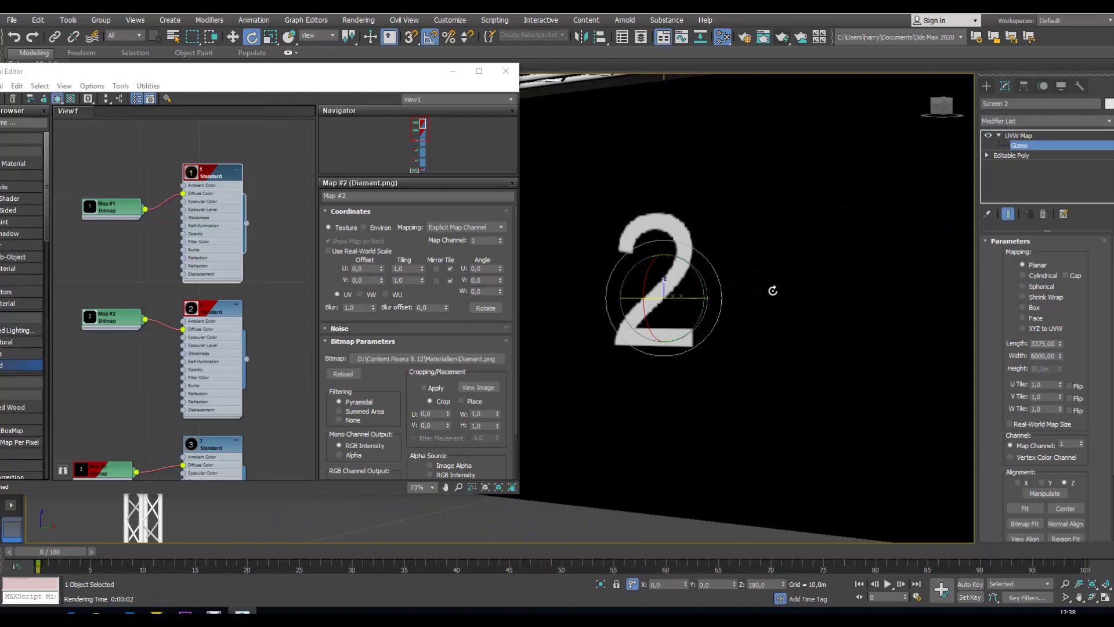
# Assign Standard material 3 to Screen 3 and leave the gizmo editing of Screen 2
pyautogui.scroll(-5, 664, 402)
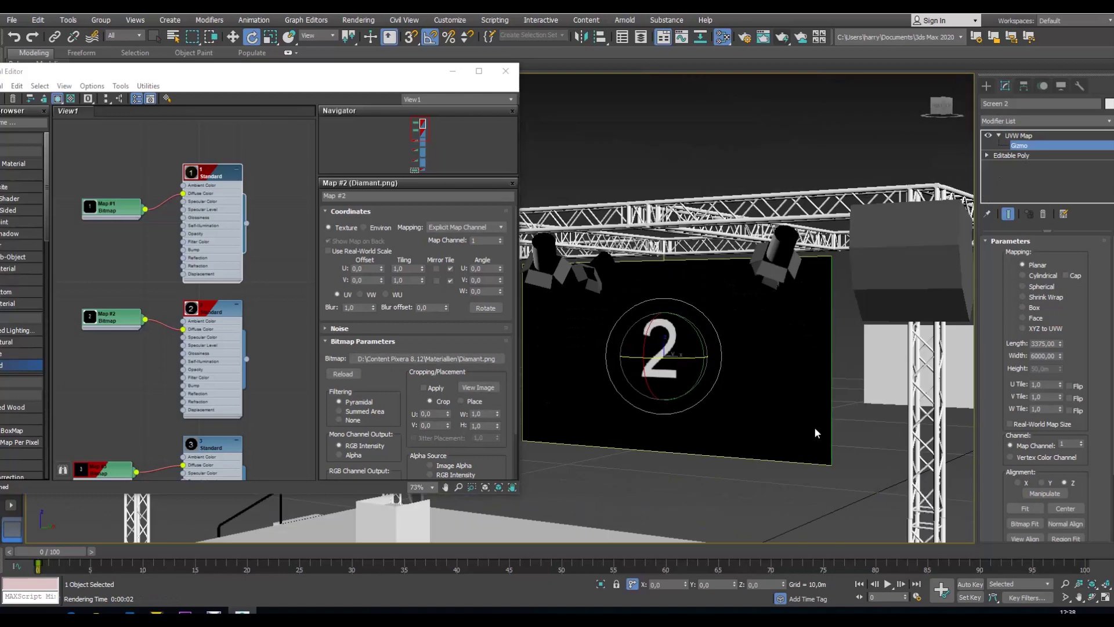
pyautogui.moveTo(814, 427); pyautogui.dragTo(790, 402, button='middle')
pyautogui.scroll(-2, 790, 402)
pyautogui.moveTo(78, 352); pyautogui.dragTo(83, 246, button='middle')
pyautogui.moveTo(251, 389); pyautogui.dragTo(734, 369)
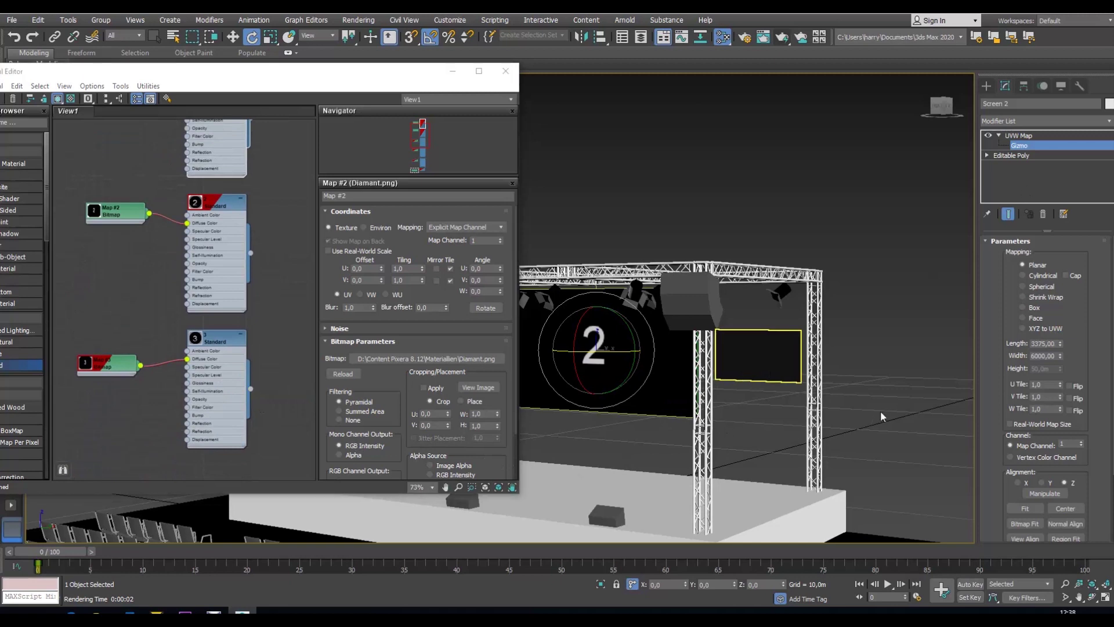
pyautogui.click(1016, 137)
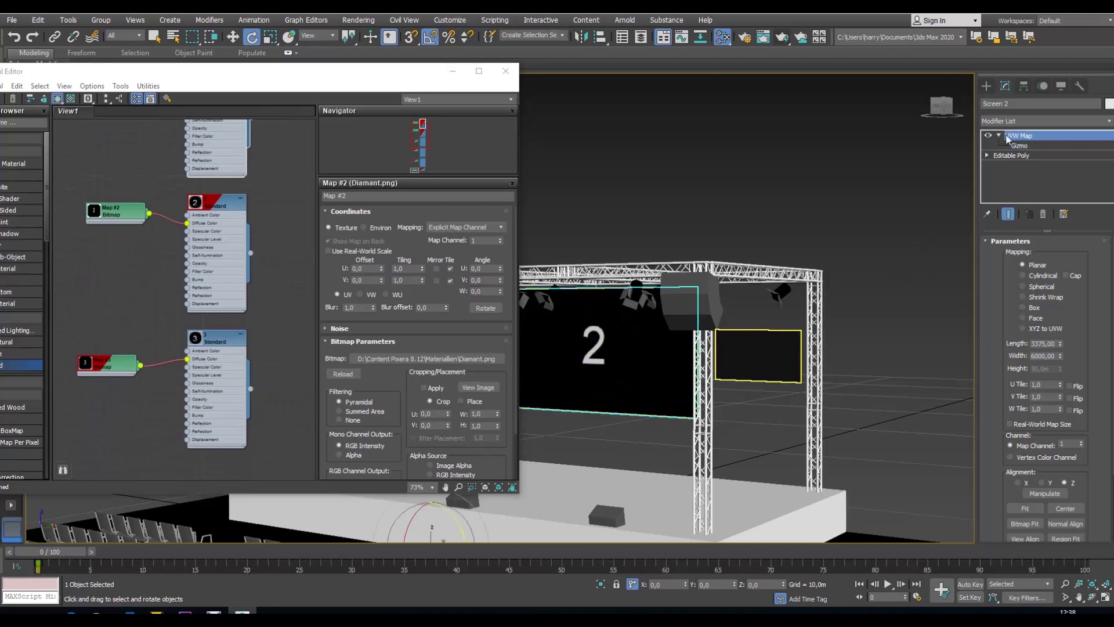
pyautogui.click(999, 135)
# Add a UVW Map modifier to Screen 3 and rotate its gizmo about the vertical axis to correct the mirrored number 3
pyautogui.click(776, 360)
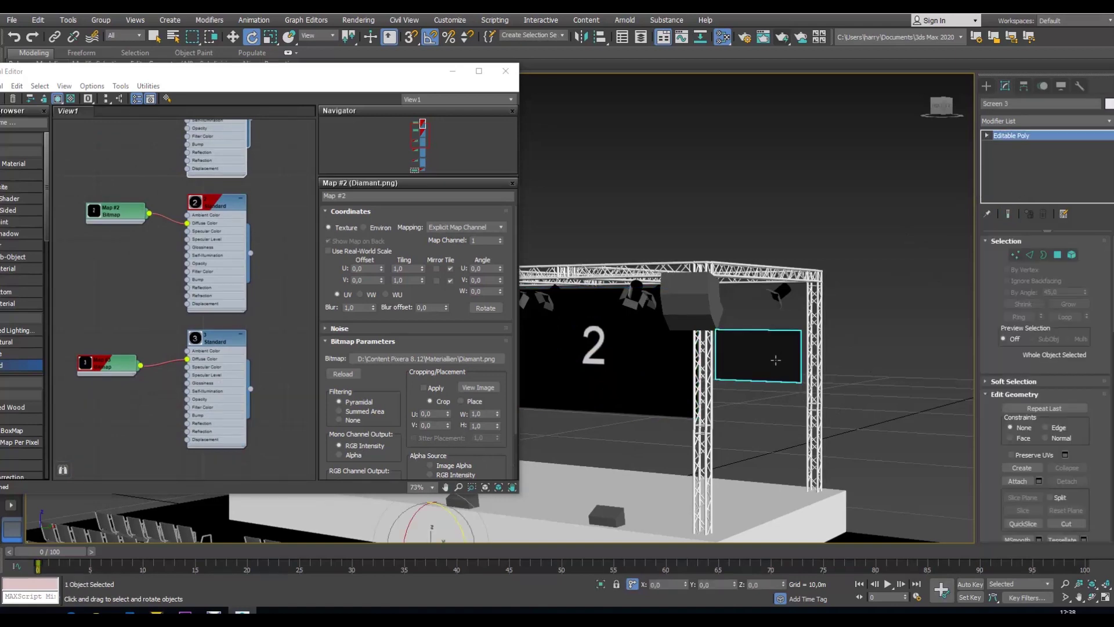
pyautogui.click(1110, 122)
pyautogui.scroll(-15, 1029, 493)
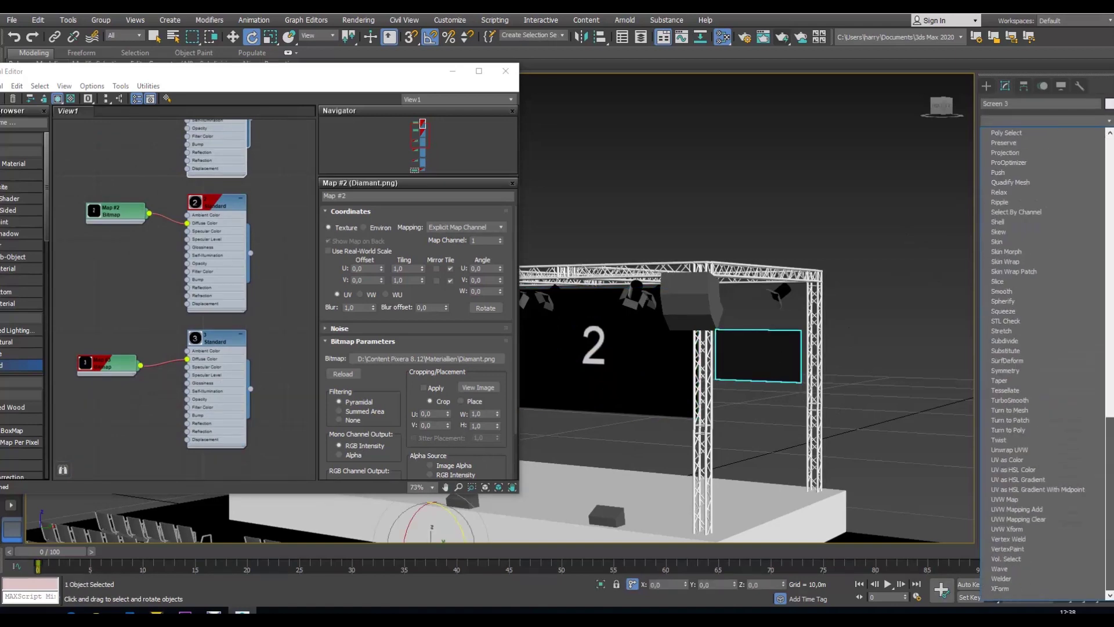
pyautogui.click(1029, 498)
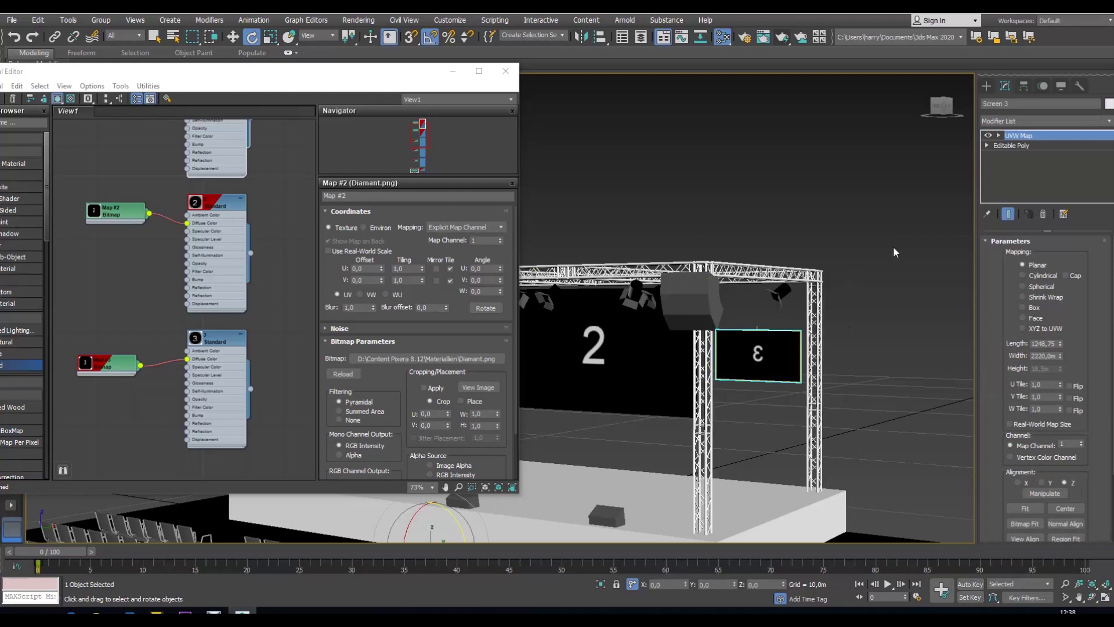
pyautogui.click(998, 135)
pyautogui.click(1020, 146)
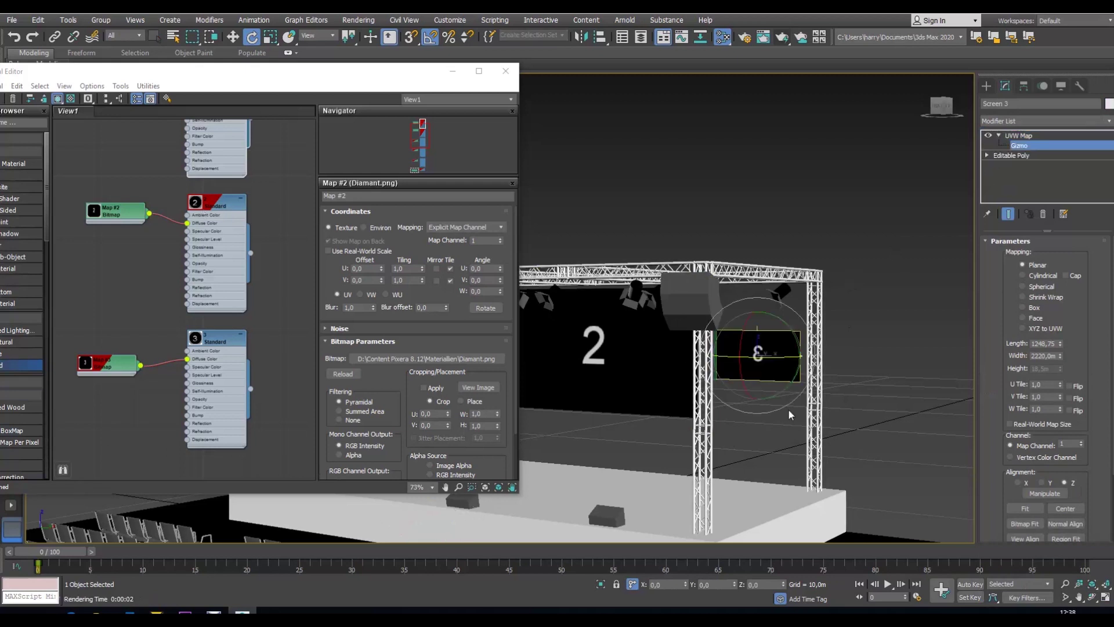
pyautogui.moveTo(801, 354); pyautogui.dragTo(671, 358)
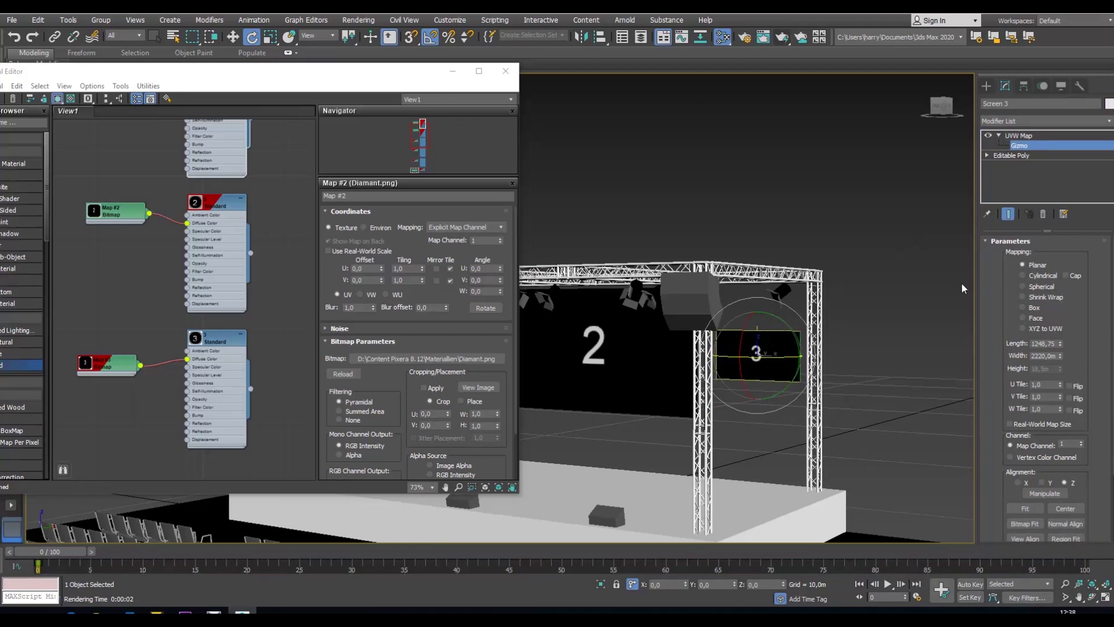
pyautogui.scroll(-5, 879, 297)
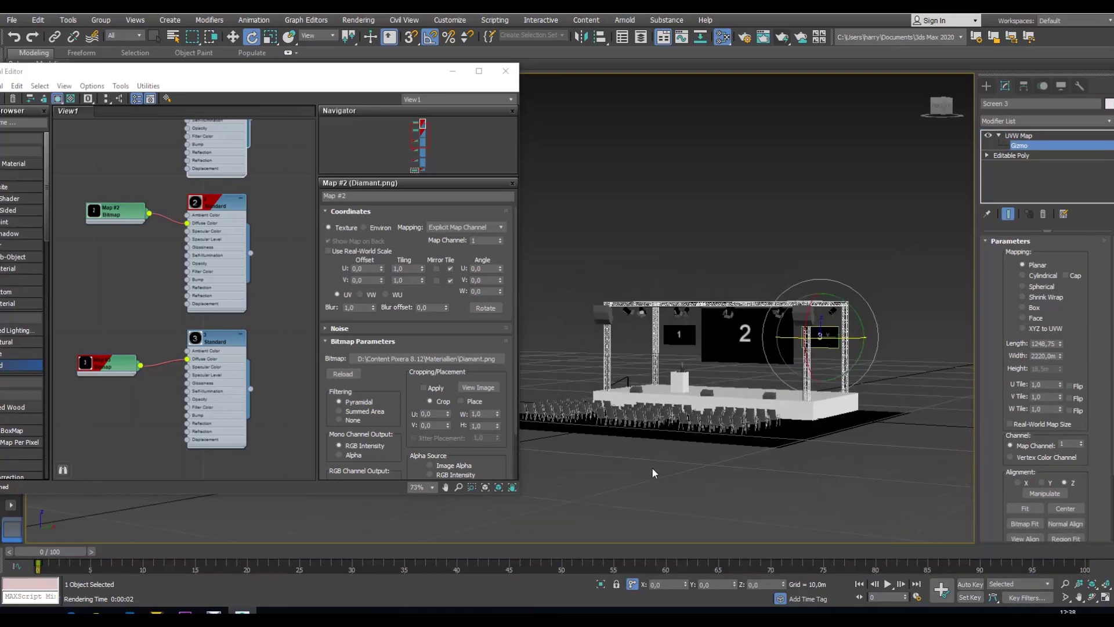
pyautogui.keyDown('alt'); pyautogui.moveTo(672, 437); pyautogui.dragTo(674, 381, button='middle'); pyautogui.keyUp('alt')
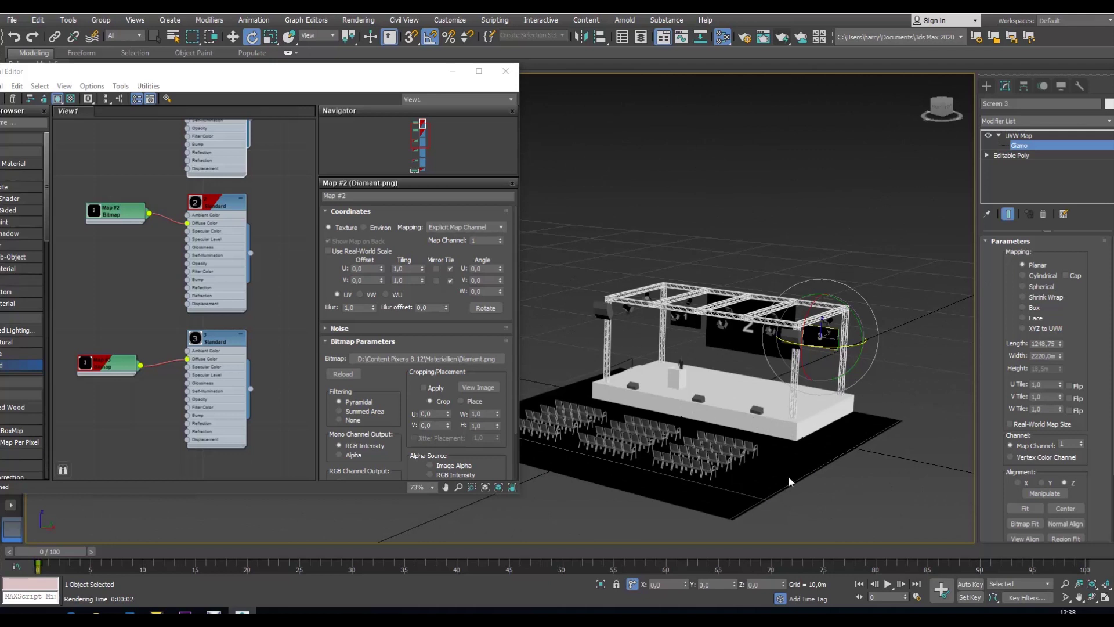
# Leave the gizmo editing of Screen 3 and select the Mesh1 floor-and-stage object with the Move tool
pyautogui.click(1018, 135)
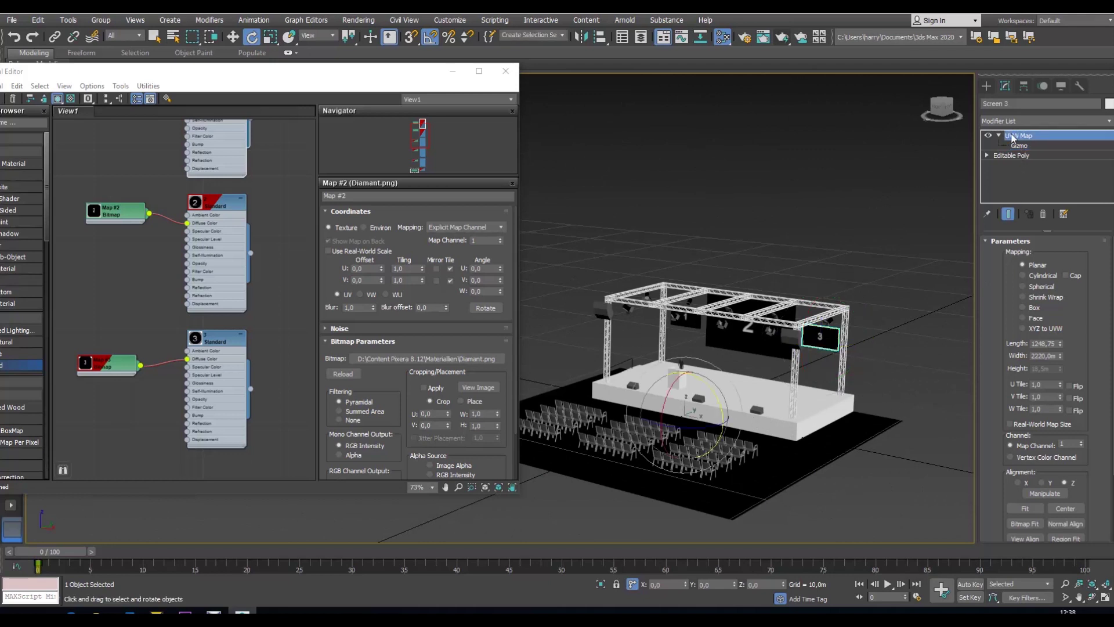
pyautogui.press('Delete')
pyautogui.click(762, 476)
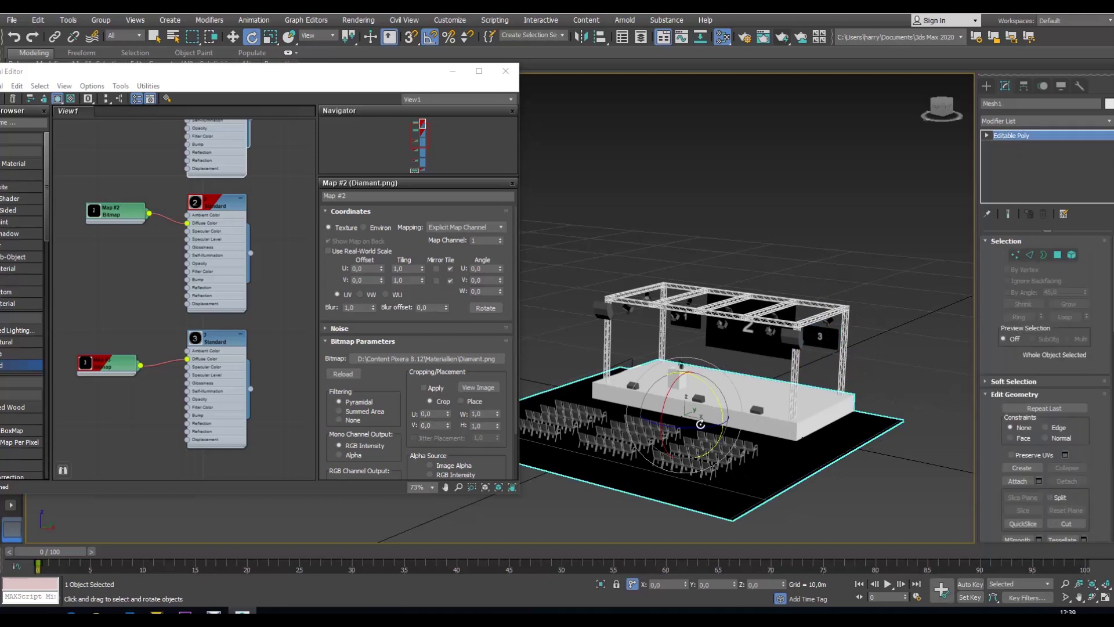
pyautogui.click(233, 37)
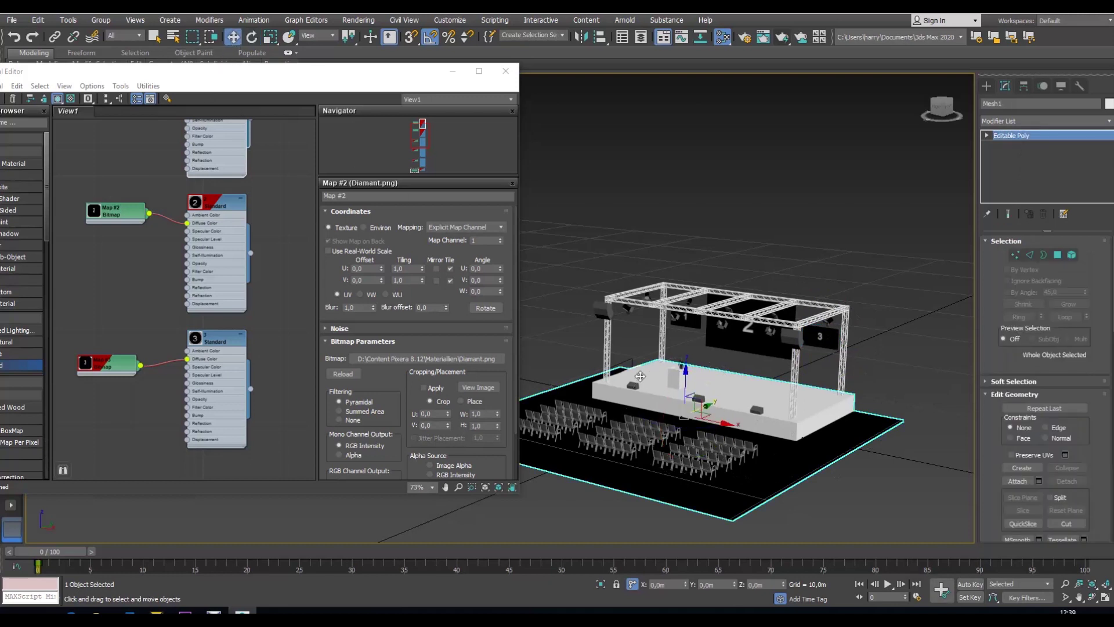
pyautogui.moveTo(701, 409)
pyautogui.mouseDown()
pyautogui.moveTo(720, 397)
pyautogui.moveTo(676, 425)
pyautogui.moveTo(735, 388)
pyautogui.moveTo(673, 424)
pyautogui.moveTo(699, 406)
pyautogui.mouseUp()
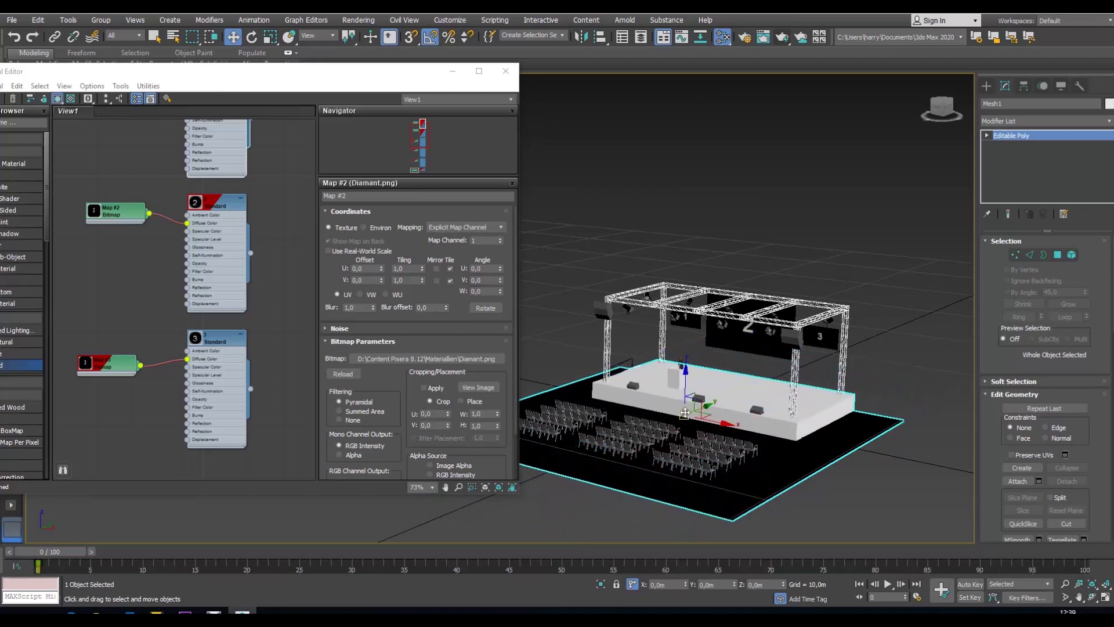
# Select the floor polygon of Mesh1 and detach it as a clone named Floor
pyautogui.click(830, 496)
pyautogui.click(795, 478)
pyautogui.click(1058, 255)
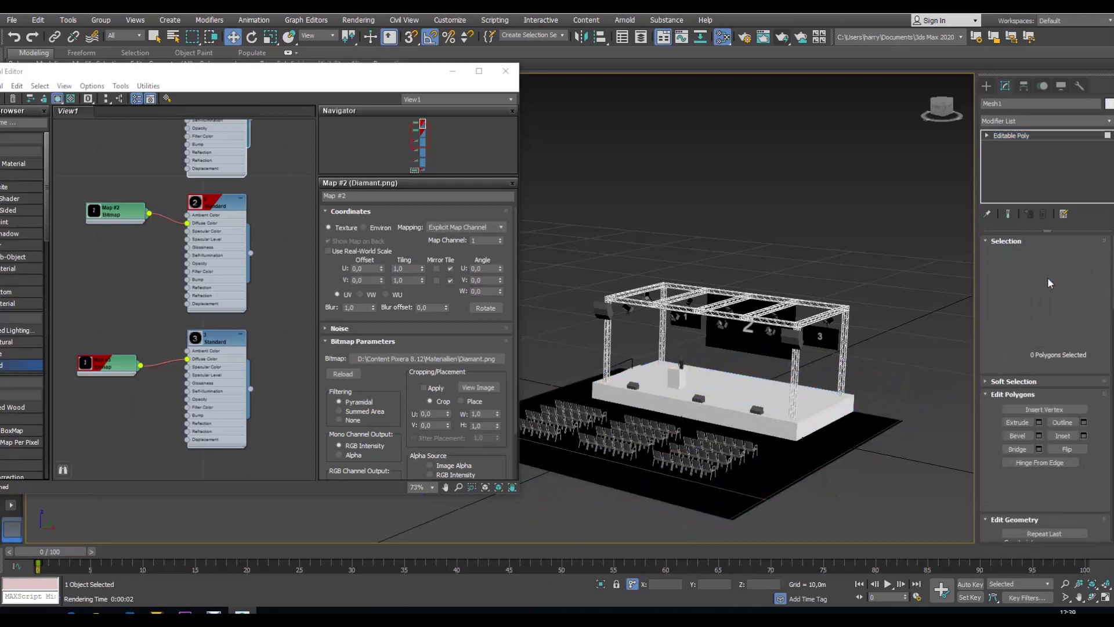
pyautogui.click(796, 477)
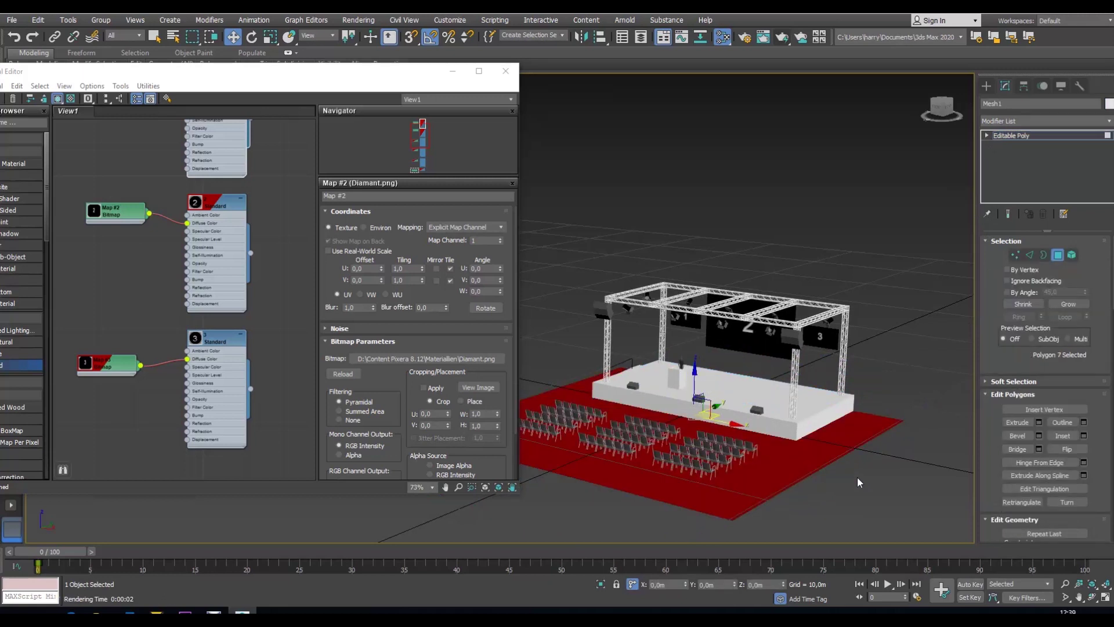
pyautogui.scroll(-5, 996, 442)
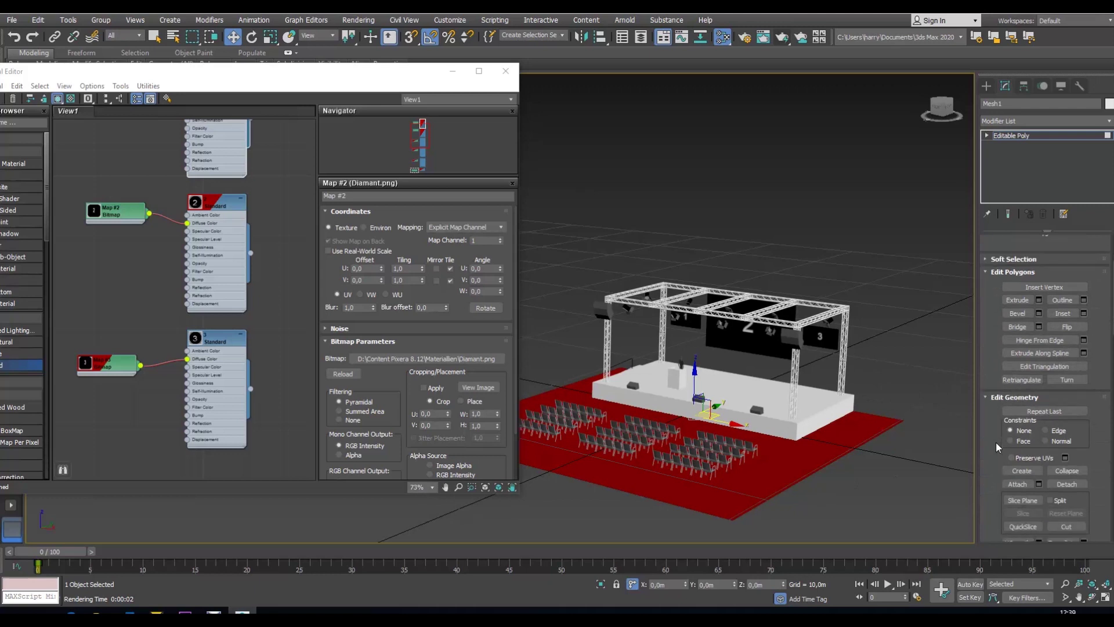
pyautogui.click(1059, 485)
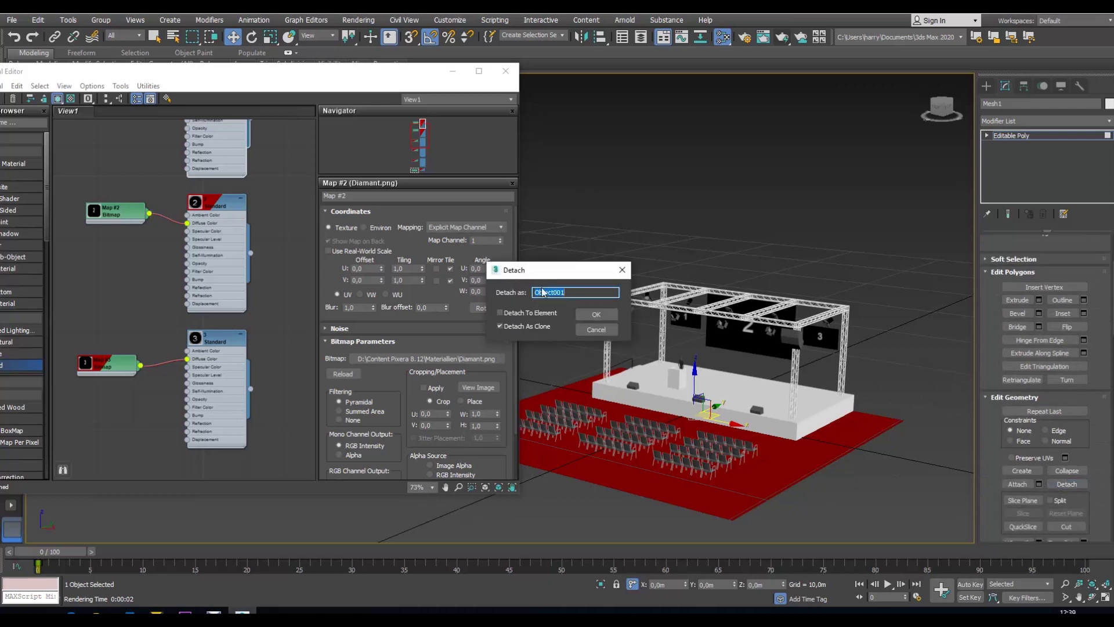
pyautogui.write('Floor')
pyautogui.click(613, 313)
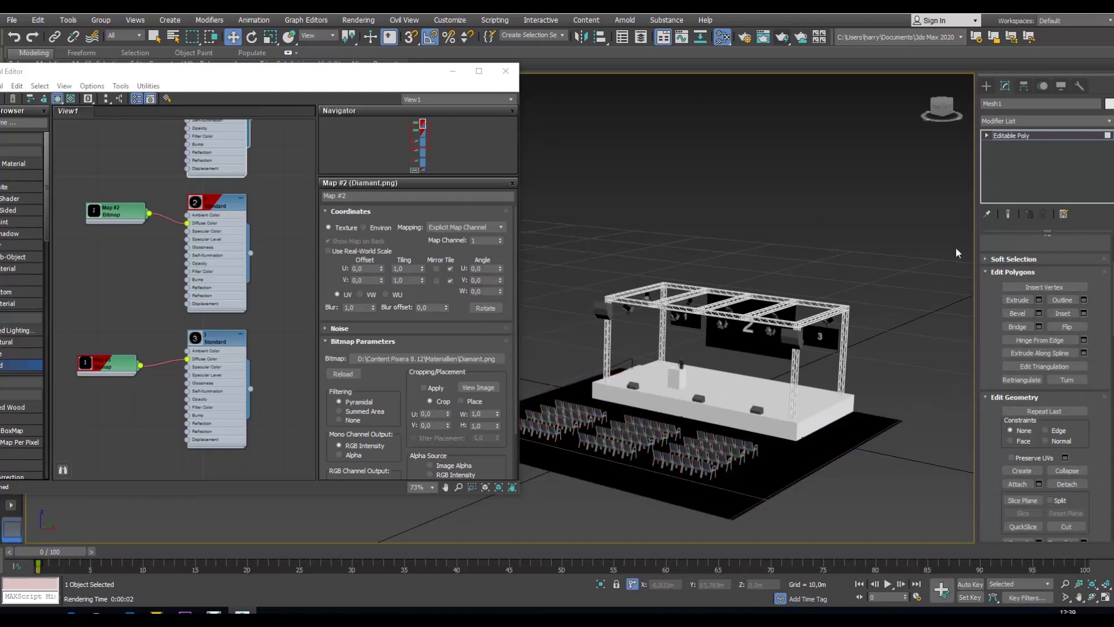
# Delete the original floor polygon from Mesh1 and leave polygon editing
pyautogui.click(830, 458)
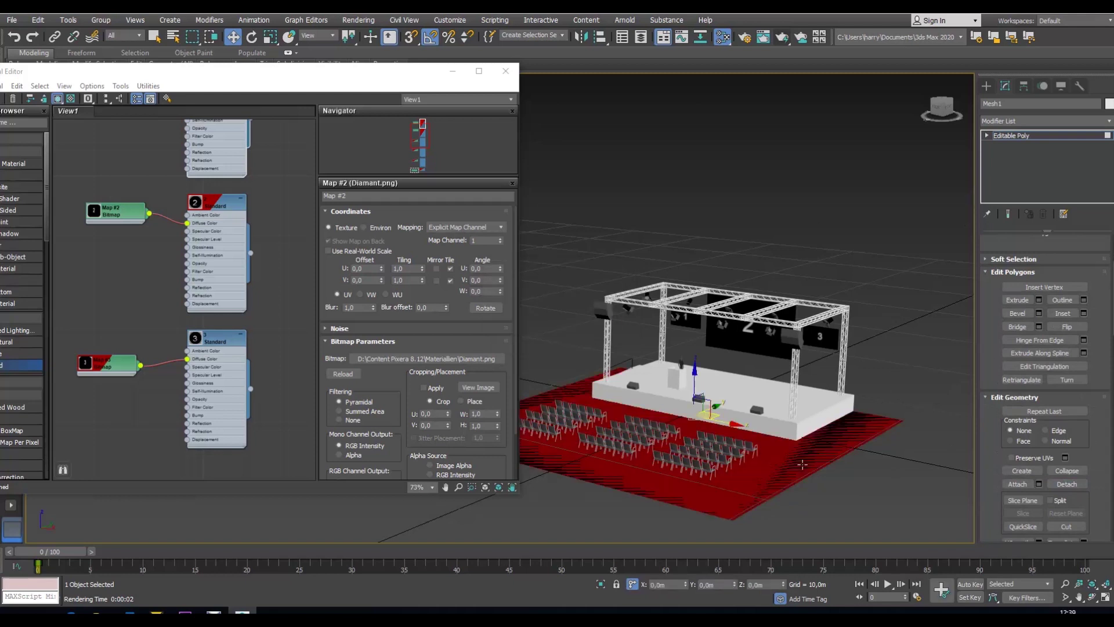
pyautogui.click(903, 367)
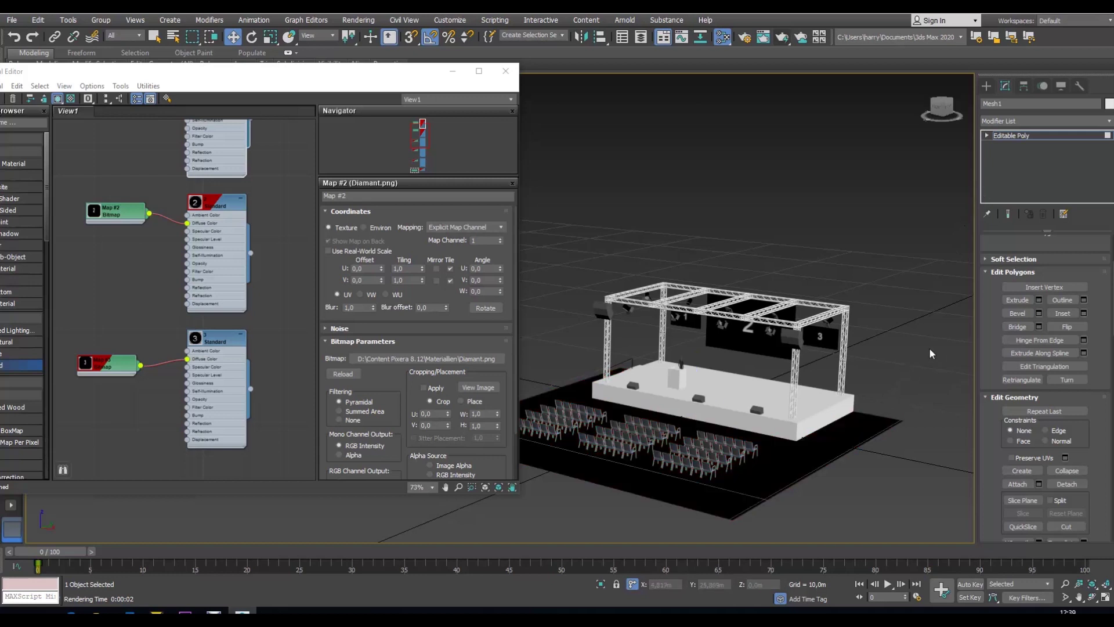
pyautogui.click(1016, 135)
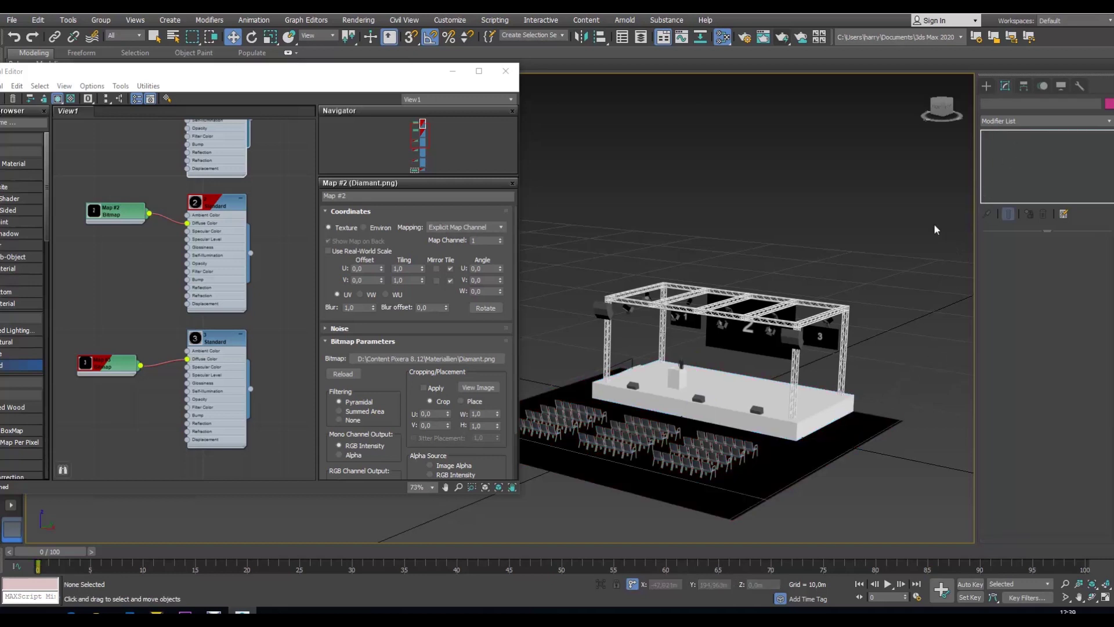
# Test-move the stage platform apart from the floor and undo the move
pyautogui.click(710, 403)
pyautogui.moveTo(710, 403); pyautogui.dragTo(731, 386)
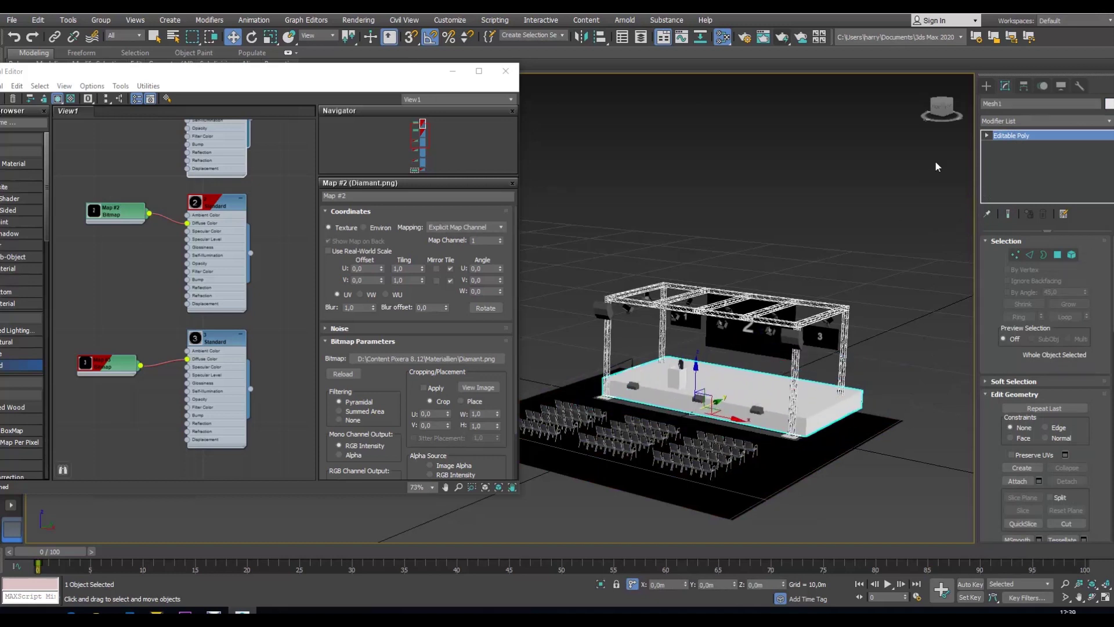
pyautogui.hotkey('ctrl', 'z')
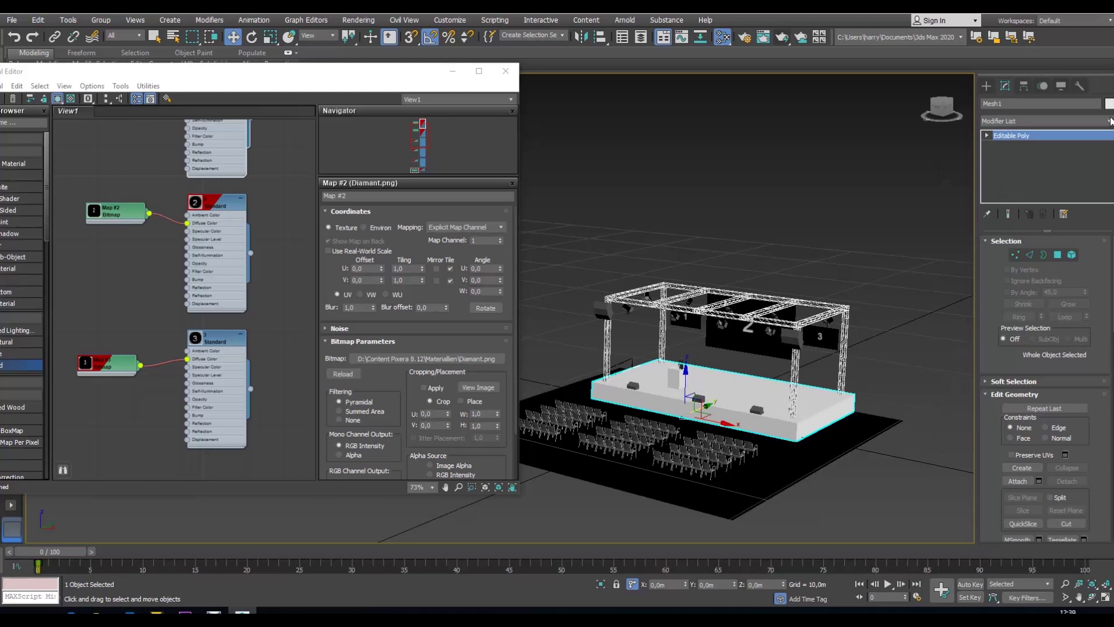
# Select the Floor object and replace the bitmap feeding Material #2 with the image Grau schwarz verlauf2
pyautogui.click(771, 488)
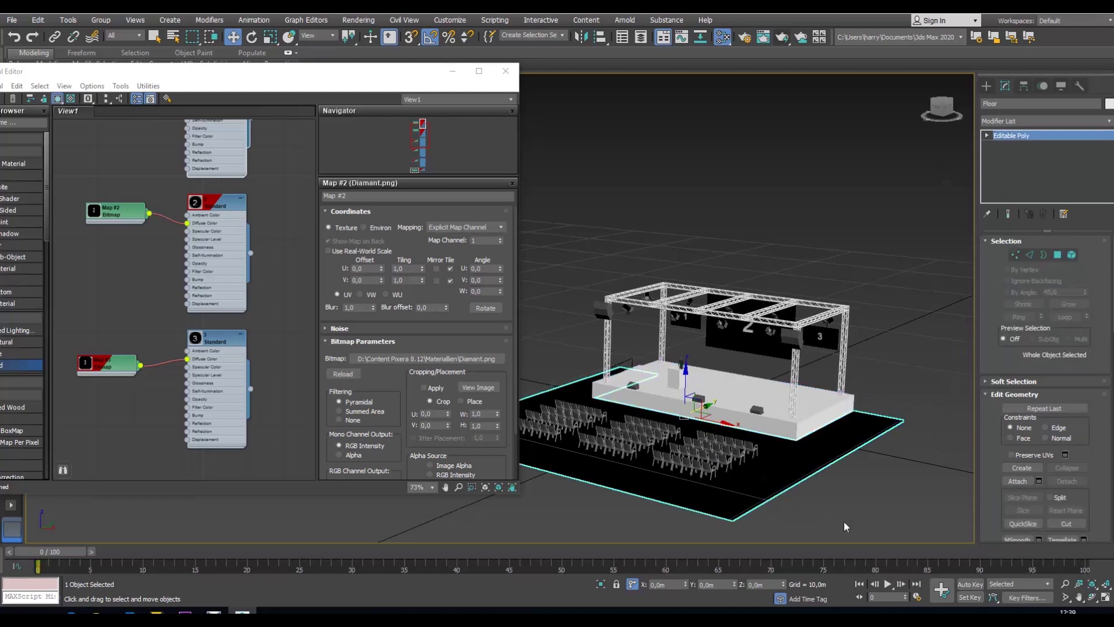
pyautogui.scroll(-2, 264, 360)
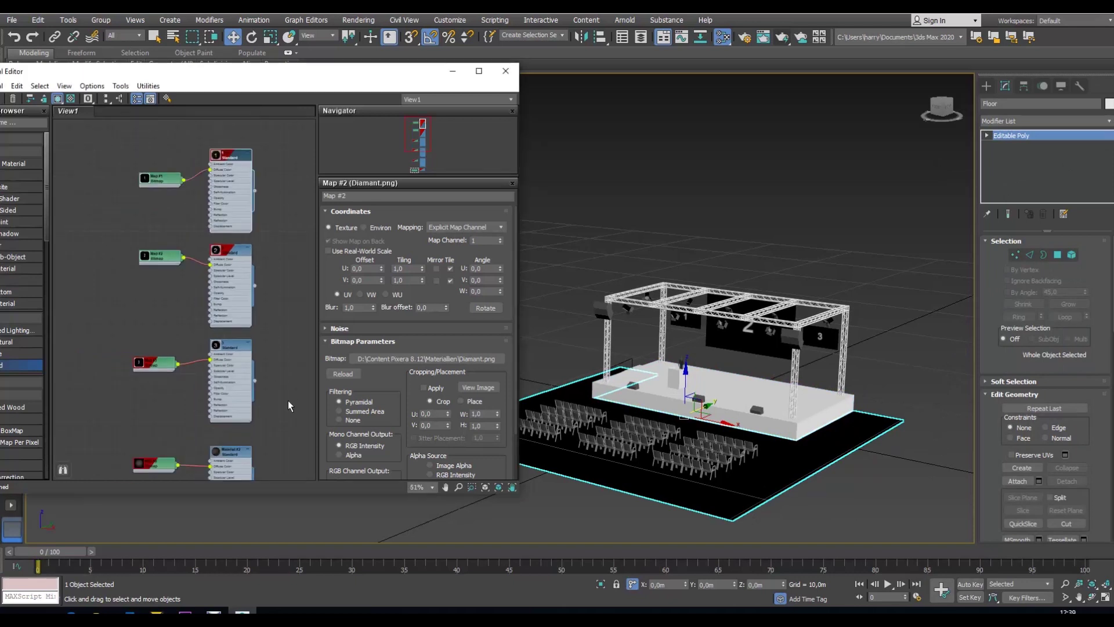
pyautogui.moveTo(288, 401); pyautogui.dragTo(264, 246, button='middle')
pyautogui.scroll(2, 158, 330)
pyautogui.click(128, 307)
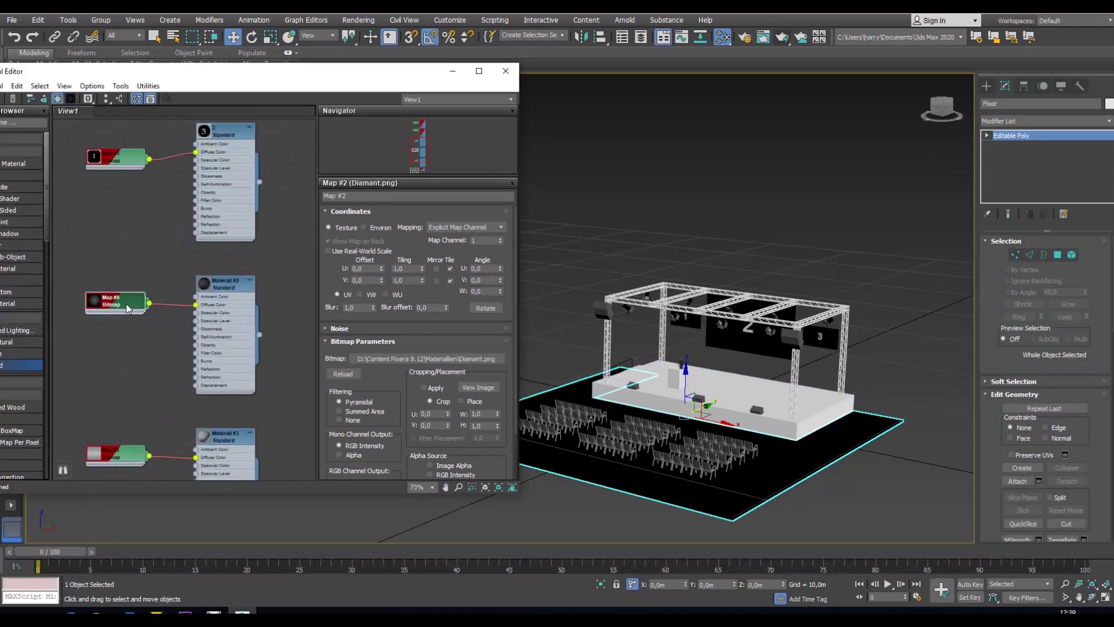
pyautogui.click(459, 359)
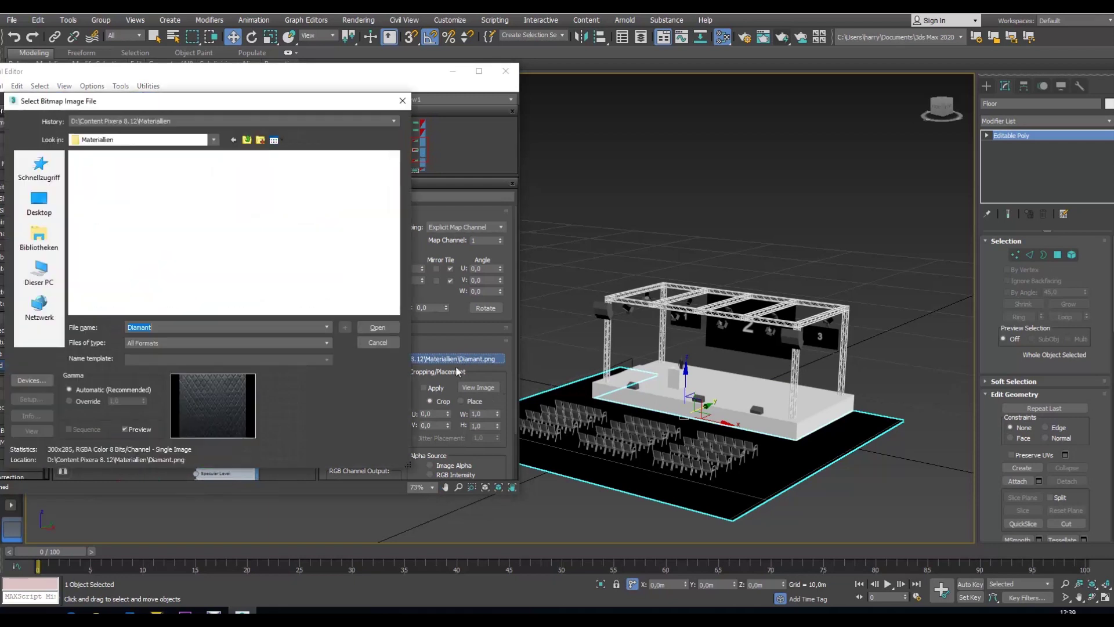
pyautogui.scroll(-6, 343, 236)
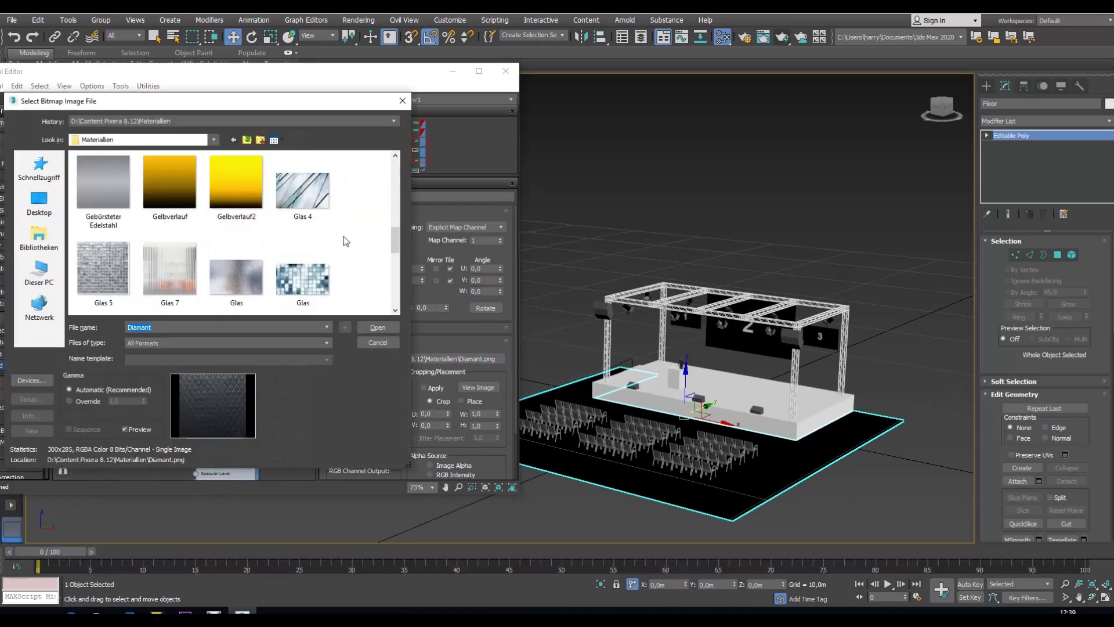
pyautogui.scroll(-3, 259, 244)
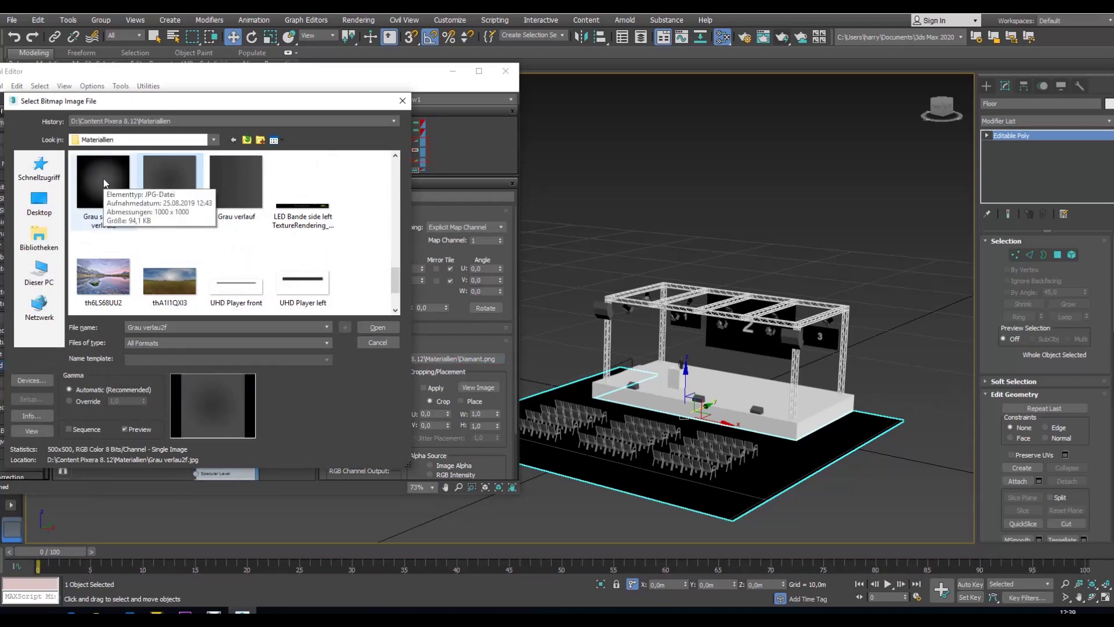
pyautogui.click(103, 179)
pyautogui.click(160, 190)
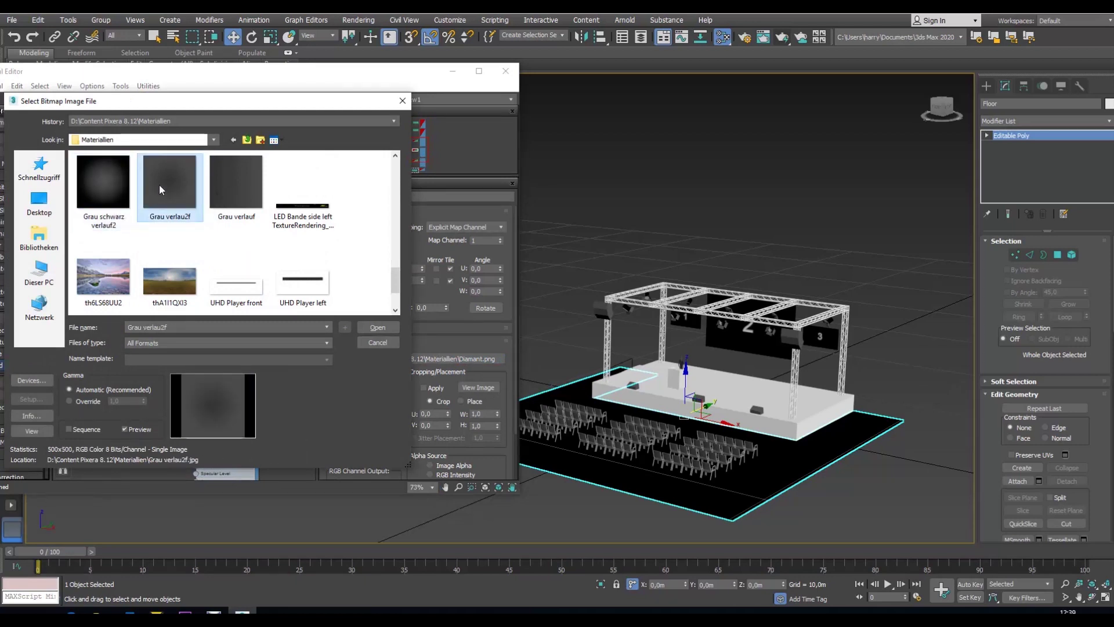
pyautogui.click(103, 180)
pyautogui.click(375, 327)
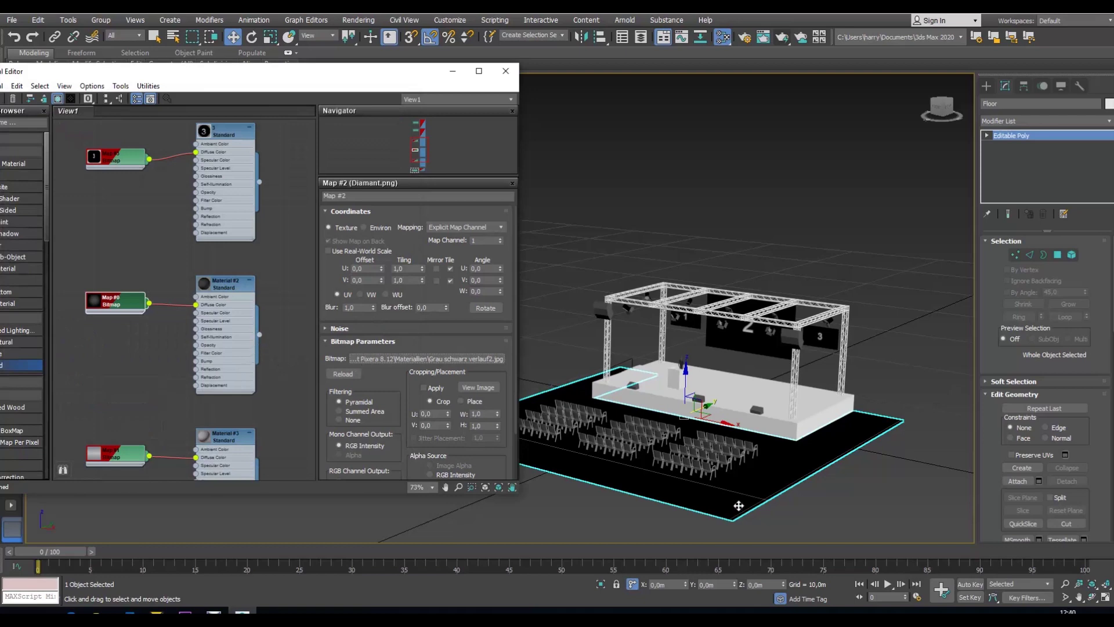
# Examine up close how the gradient texture tiles across the Floor surface in the shaded viewport
pyautogui.scroll(10, 739, 503)
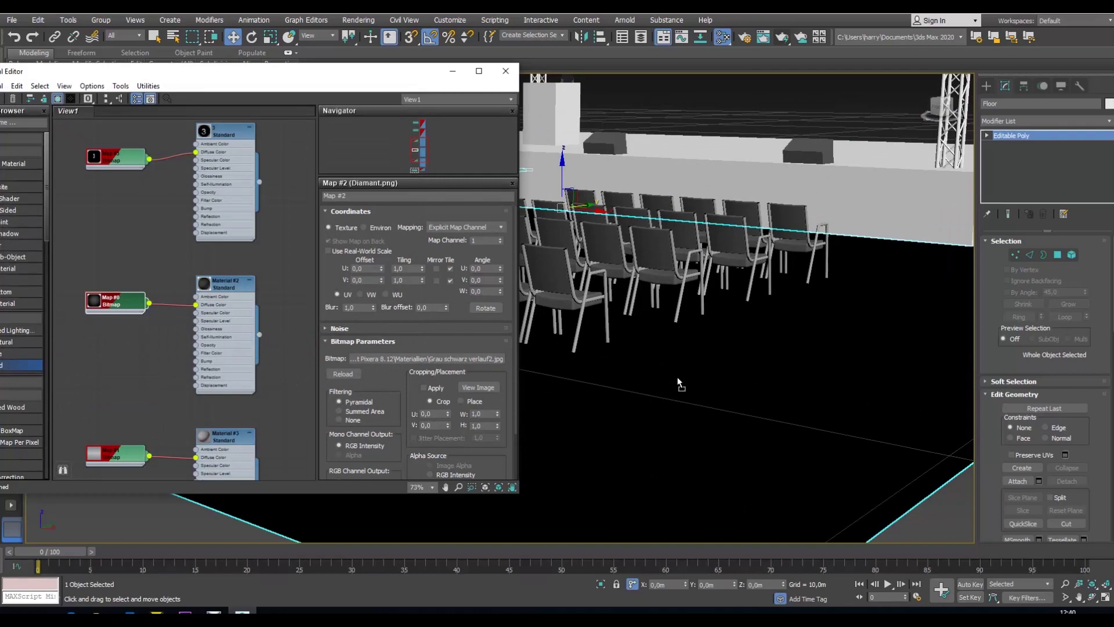
pyautogui.scroll(-10, 677, 377)
pyautogui.scroll(3, 656, 446)
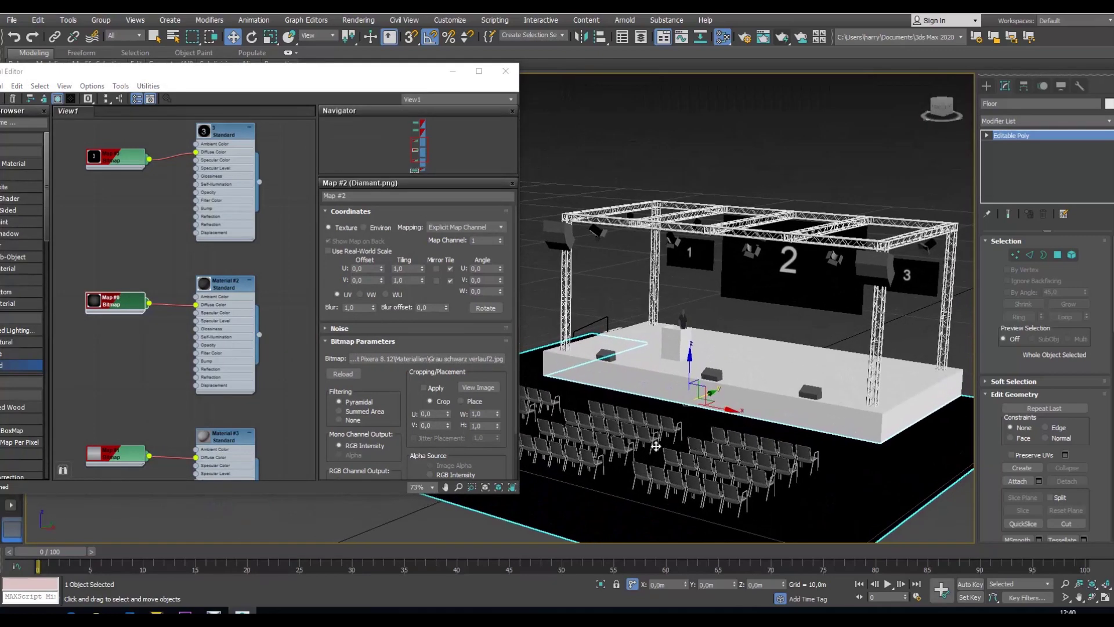
pyautogui.keyDown('alt'); pyautogui.moveTo(652, 443); pyautogui.dragTo(622, 373, button='middle'); pyautogui.keyUp('alt')
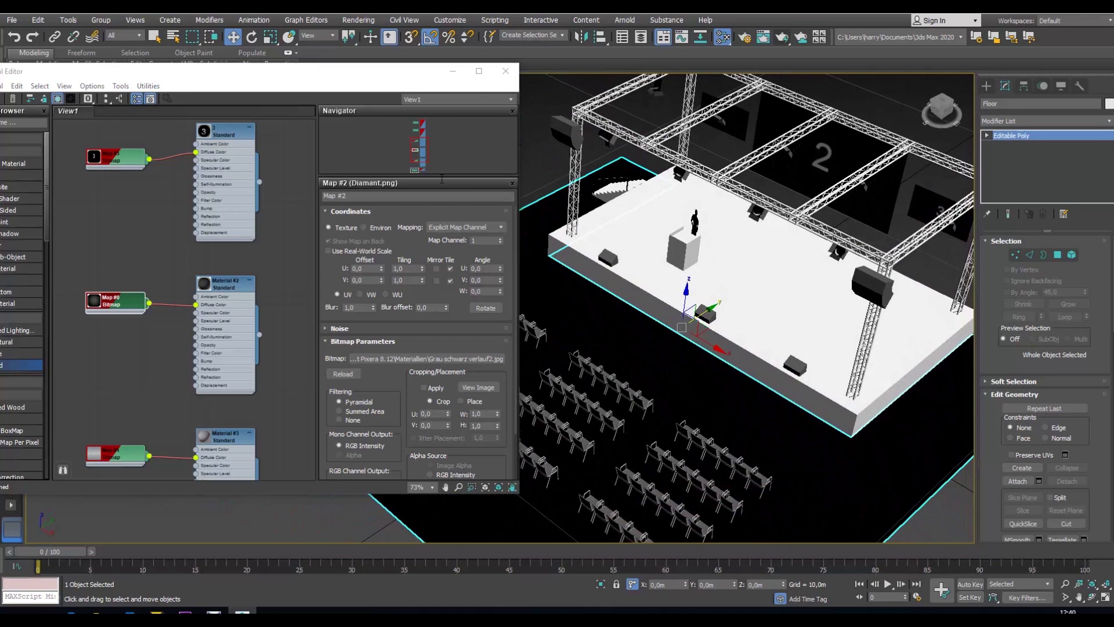
pyautogui.click(58, 100)
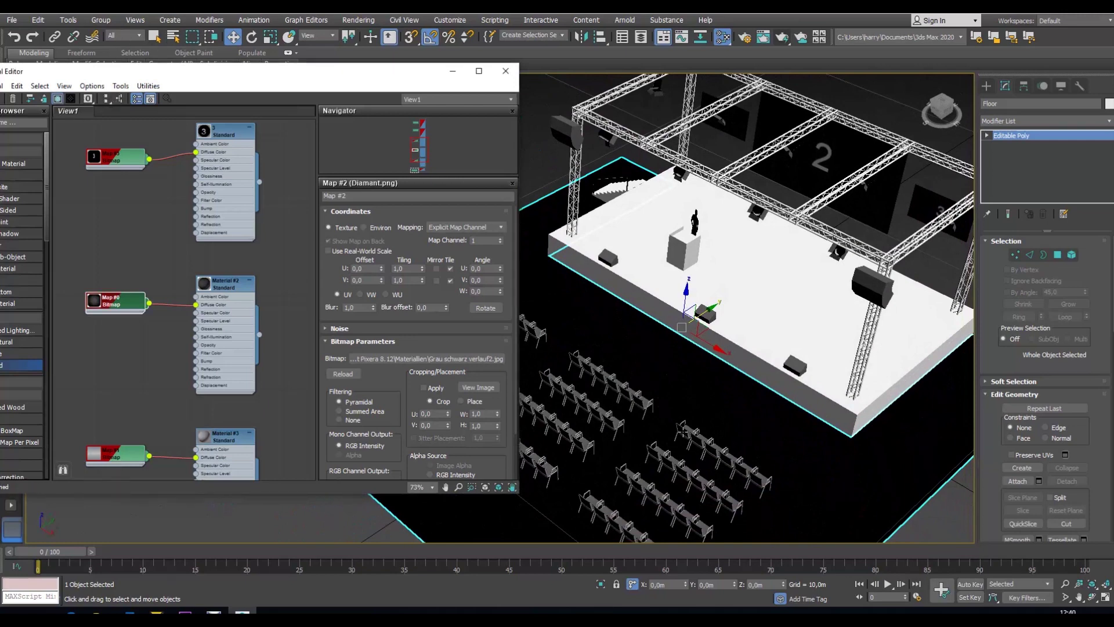
pyautogui.scroll(5, 677, 362)
pyautogui.keyDown('alt'); pyautogui.moveTo(677, 364); pyautogui.dragTo(609, 274, button='middle'); pyautogui.keyUp('alt')
pyautogui.scroll(5, 610, 274)
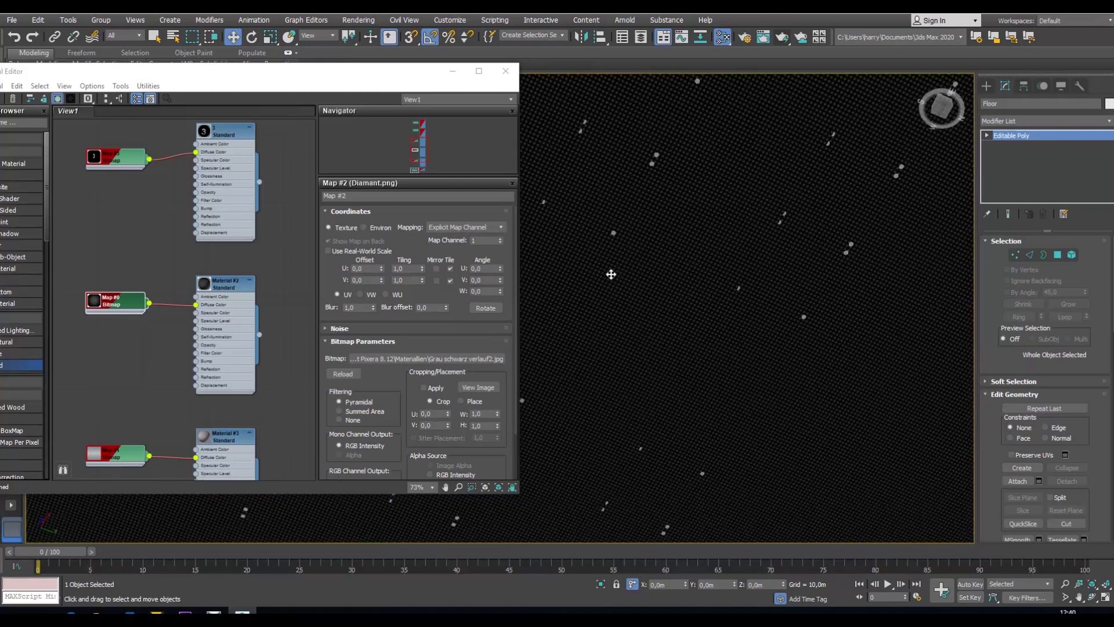
pyautogui.scroll(5, 612, 274)
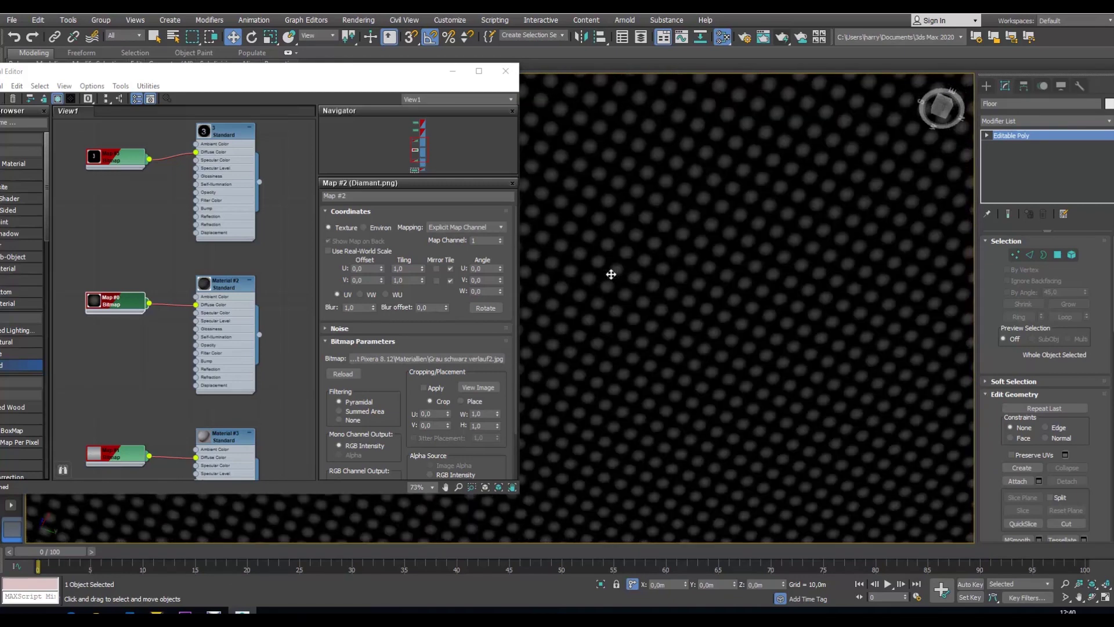
pyautogui.scroll(-8, 703, 281)
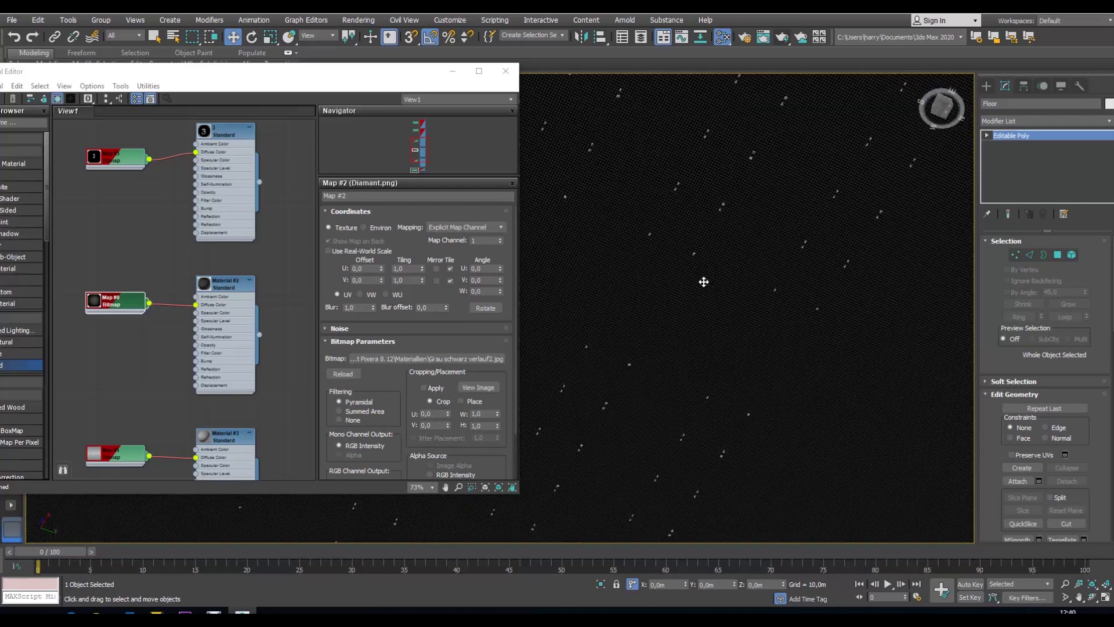
pyautogui.scroll(-8, 721, 293)
pyautogui.scroll(2, 734, 392)
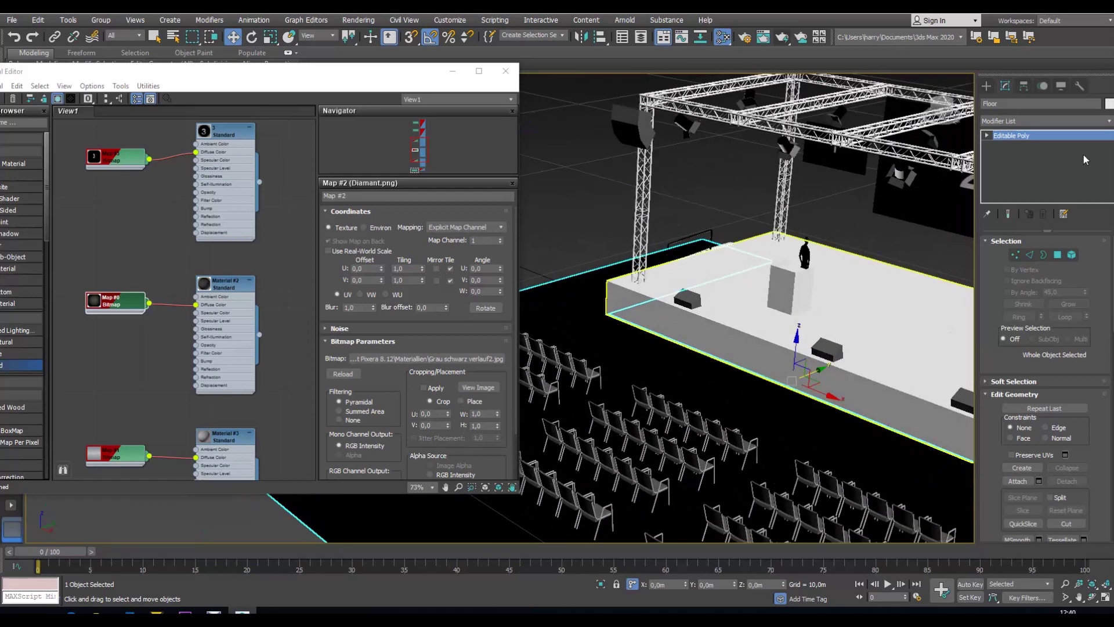
# Add a UVW Map modifier to the Floor, align its planar mapping to the Y axis and fit it to the object
pyautogui.click(1044, 121)
pyautogui.scroll(-15, 1045, 406)
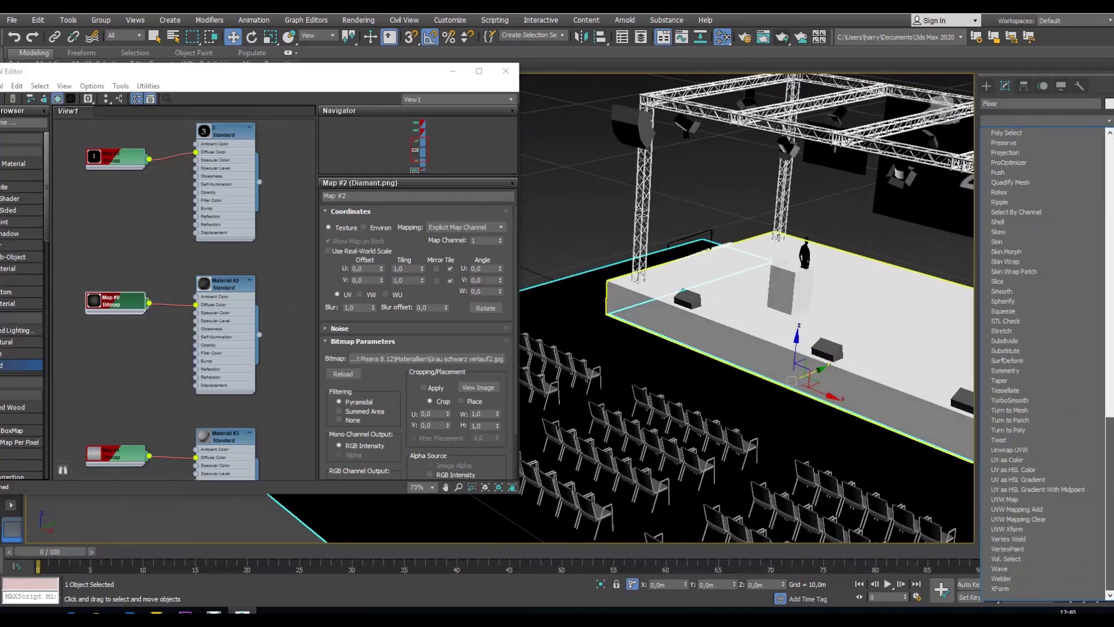
pyautogui.click(1048, 497)
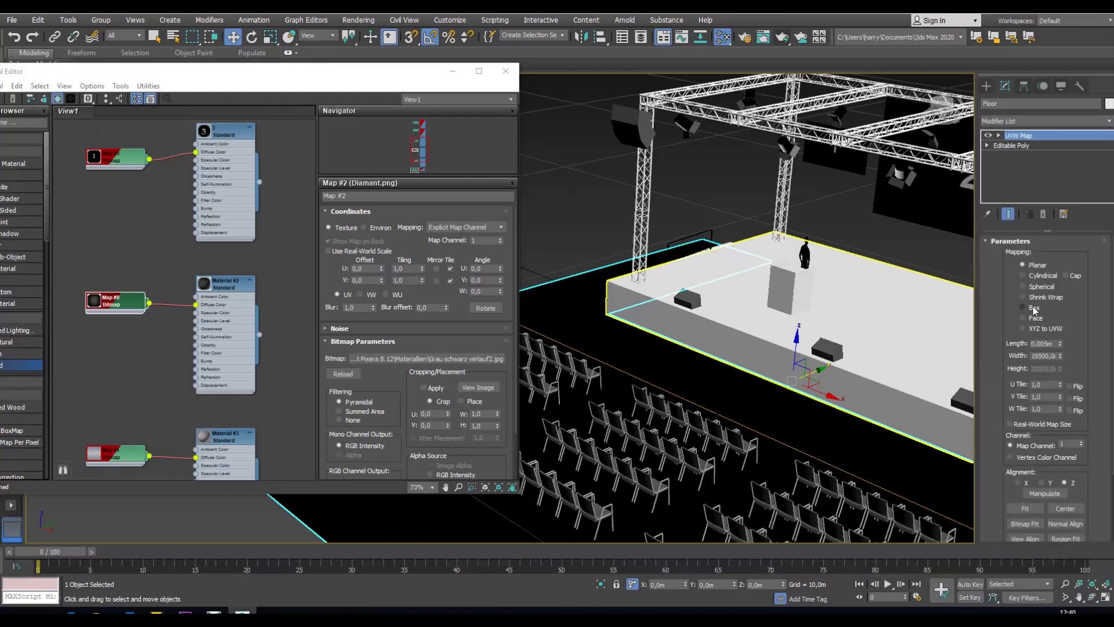
pyautogui.click(1026, 509)
pyautogui.click(1045, 483)
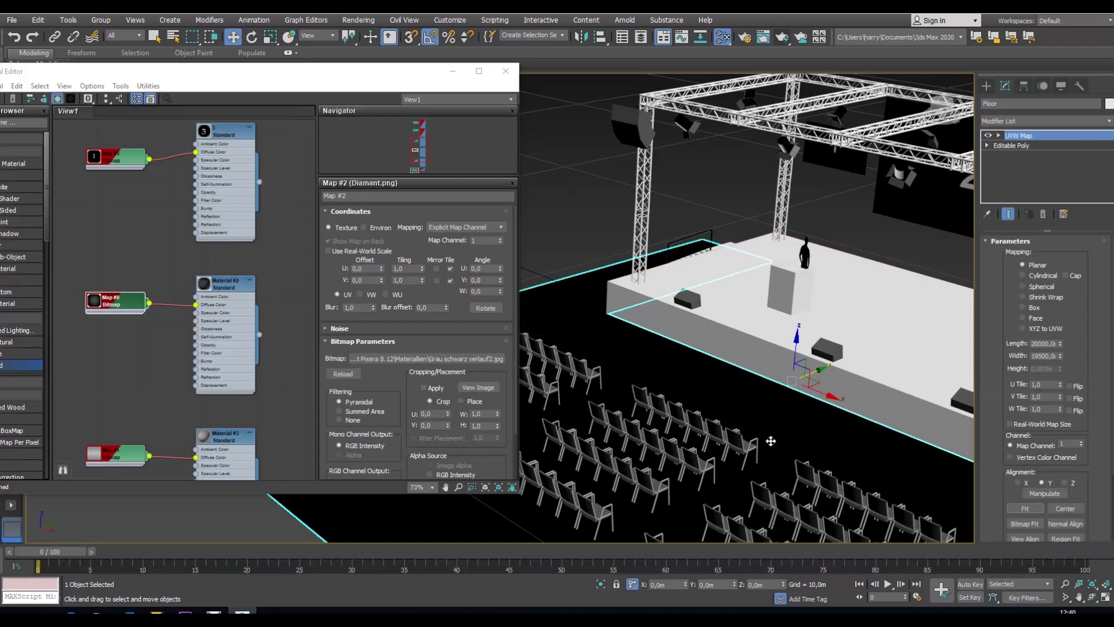
pyautogui.keyDown('alt'); pyautogui.moveTo(764, 439); pyautogui.dragTo(714, 314, button='middle'); pyautogui.keyUp('alt')
pyautogui.keyDown('alt'); pyautogui.moveTo(696, 304); pyautogui.dragTo(784, 475, button='middle'); pyautogui.keyUp('alt')
pyautogui.scroll(-4, 733, 346)
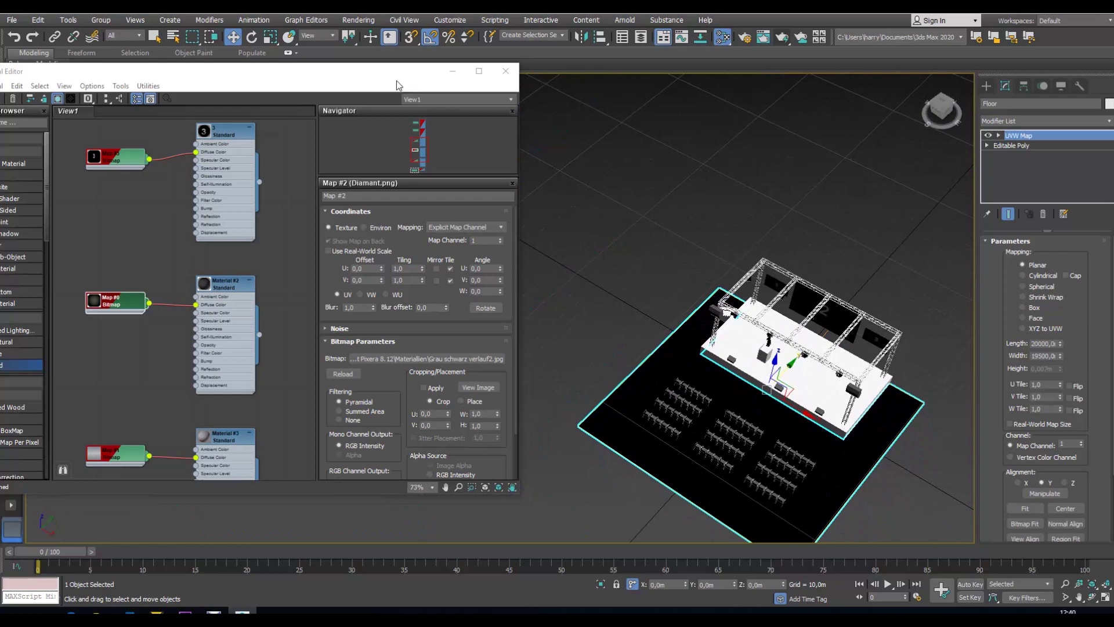
pyautogui.moveTo(395, 81); pyautogui.dragTo(348, 97)
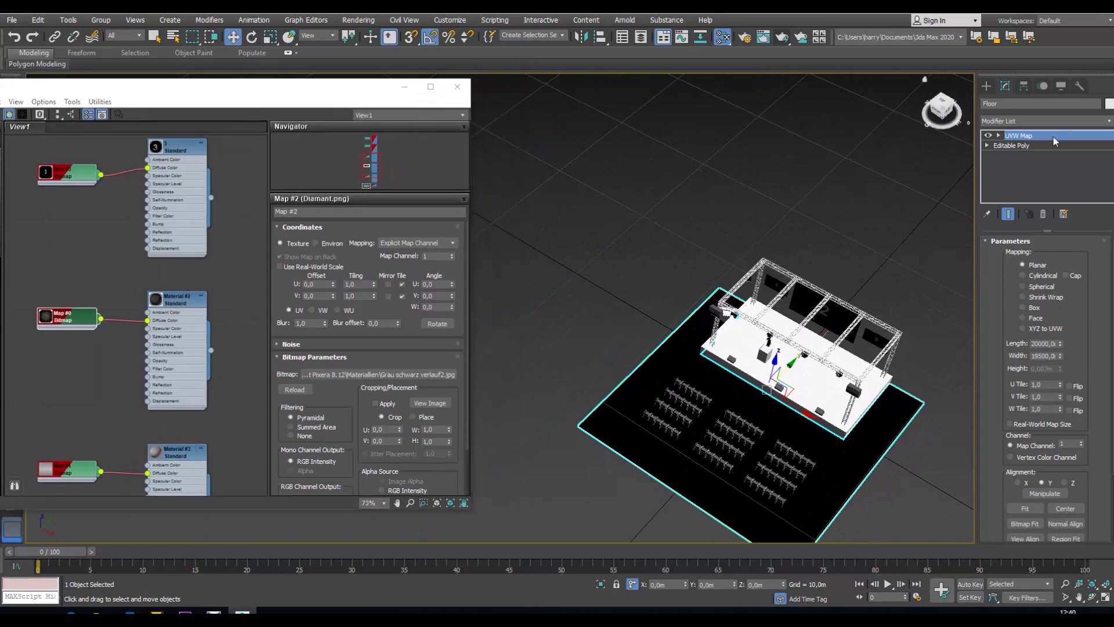
# Rotate the Floor -180 degrees about the Y axis and move it back along X under the stage
pyautogui.click(251, 36)
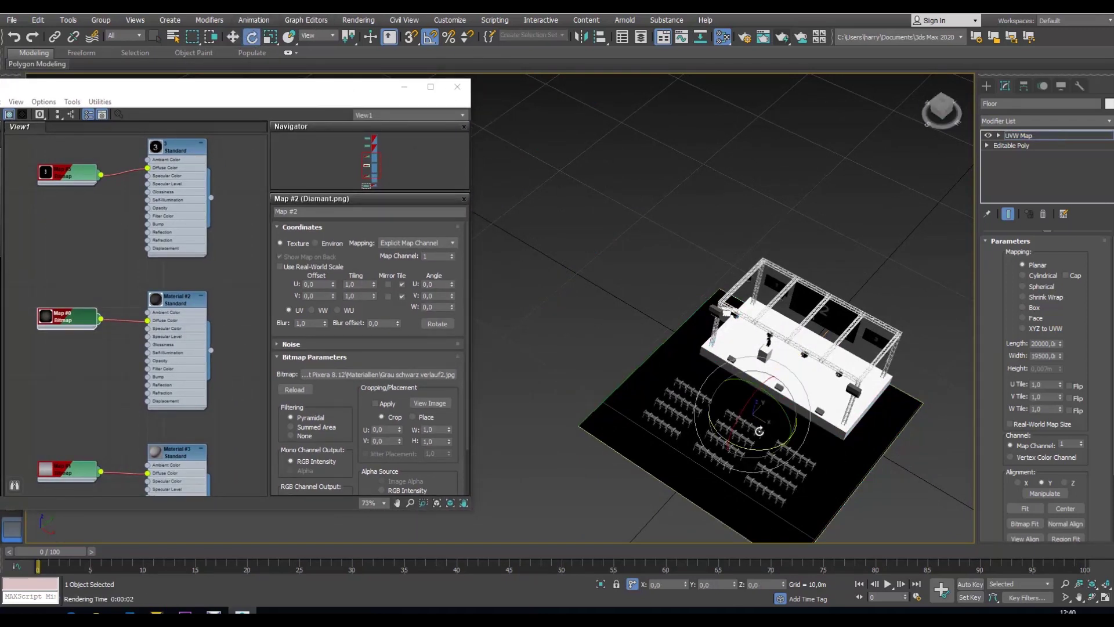
pyautogui.moveTo(775, 416); pyautogui.dragTo(719, 331)
pyautogui.click(1017, 135)
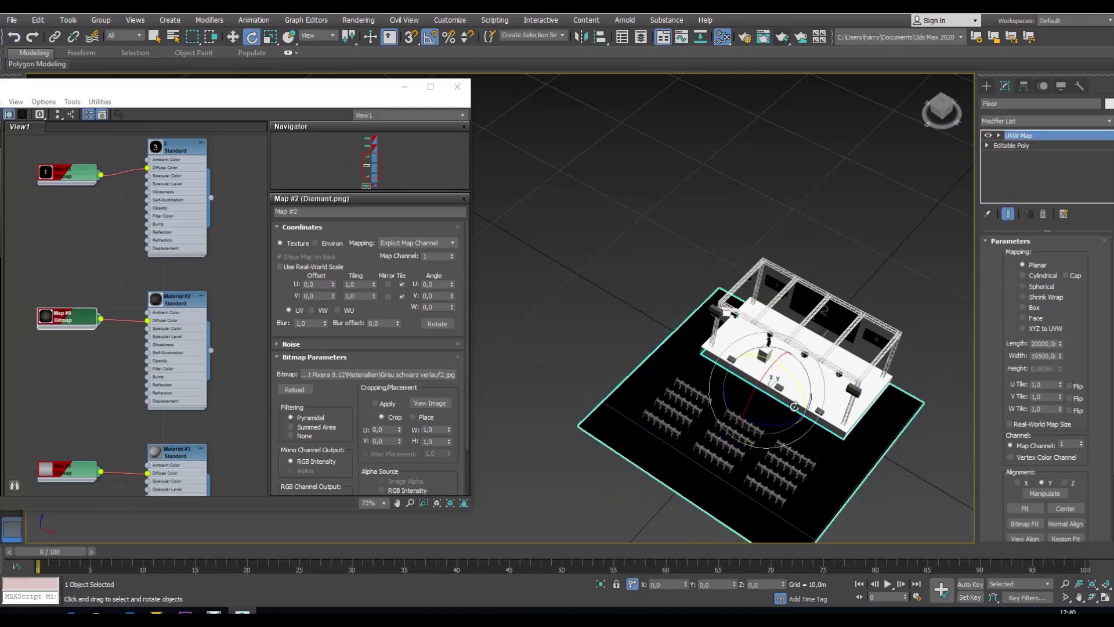
pyautogui.moveTo(811, 387); pyautogui.dragTo(735, 302)
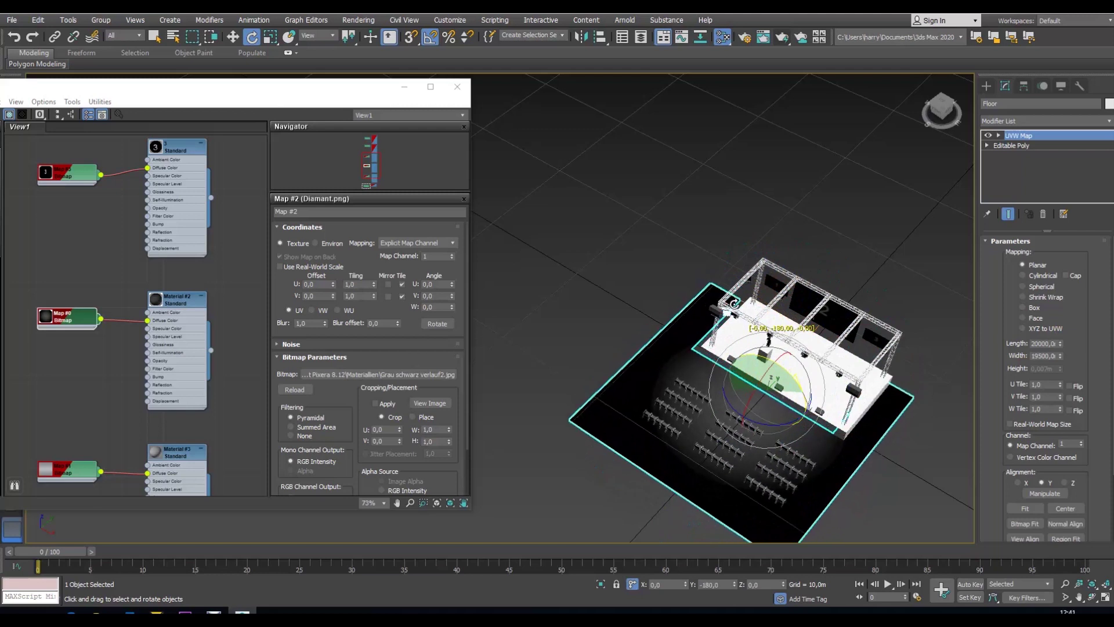
pyautogui.moveTo(735, 303); pyautogui.dragTo(734, 303)
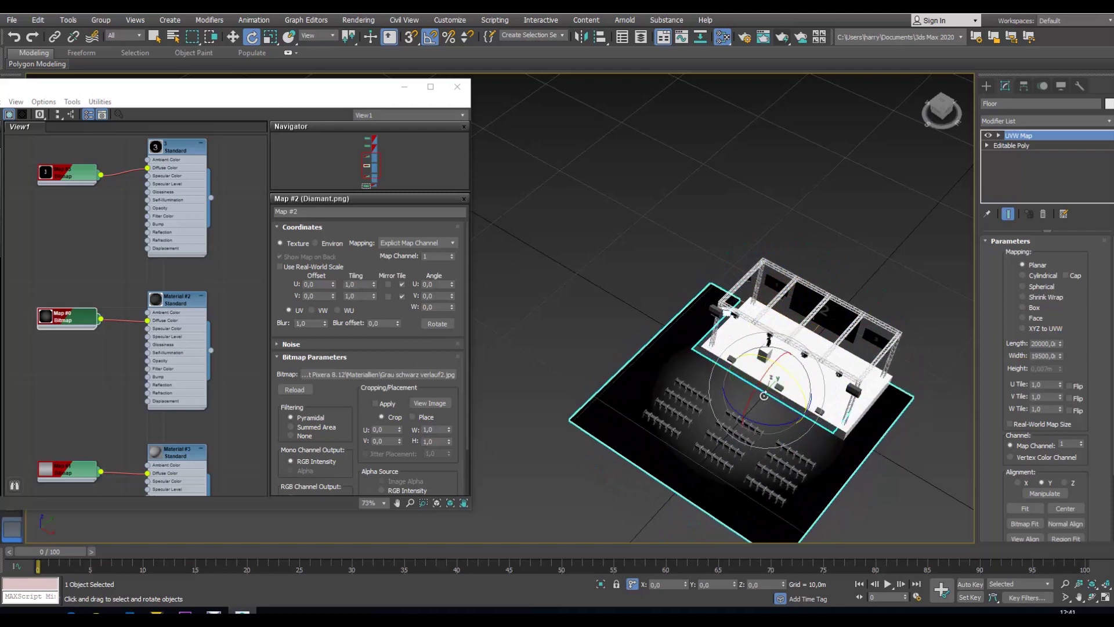
pyautogui.click(232, 37)
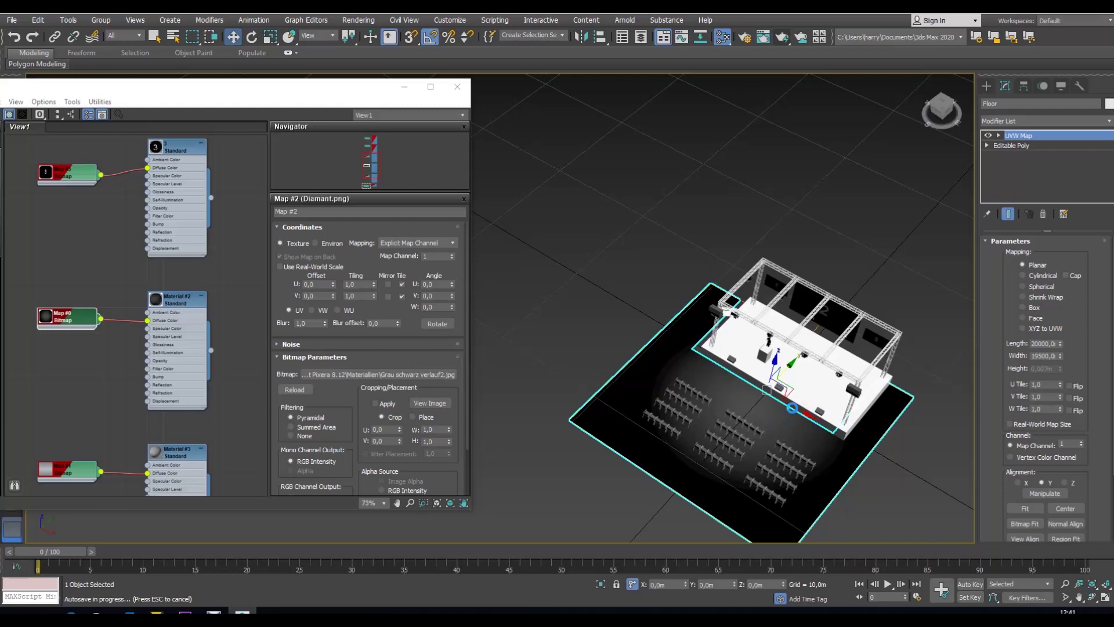
pyautogui.moveTo(793, 413); pyautogui.dragTo(800, 416)
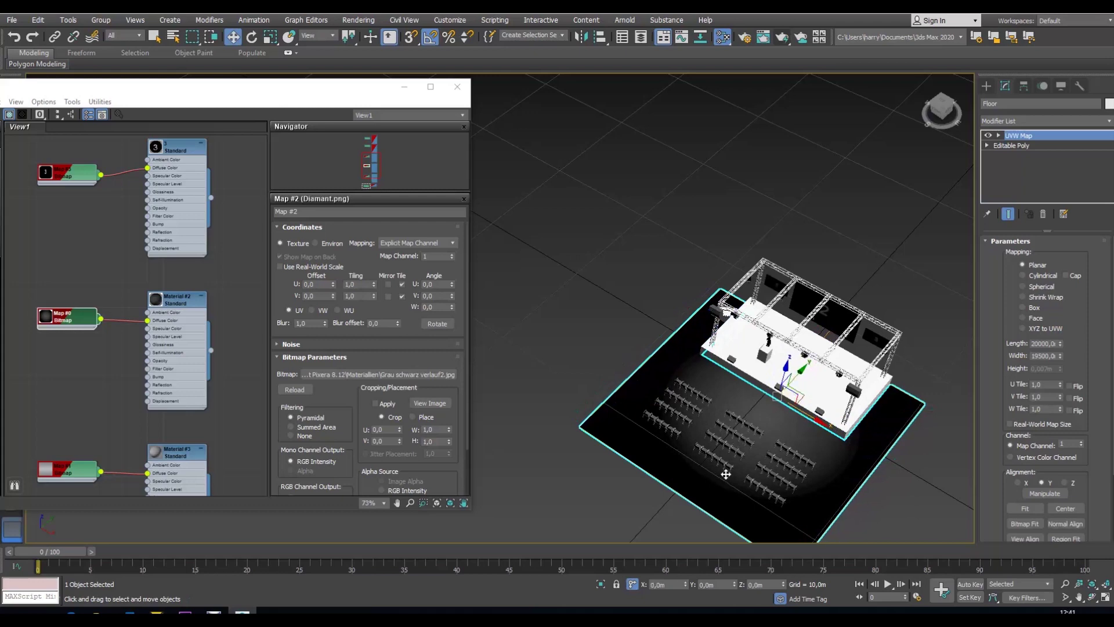
# Add a UVW Map modifier with Box mapping to the stage platform
pyautogui.keyDown('alt'); pyautogui.moveTo(727, 474); pyautogui.dragTo(700, 387, button='middle'); pyautogui.keyUp('alt')
pyautogui.click(699, 388)
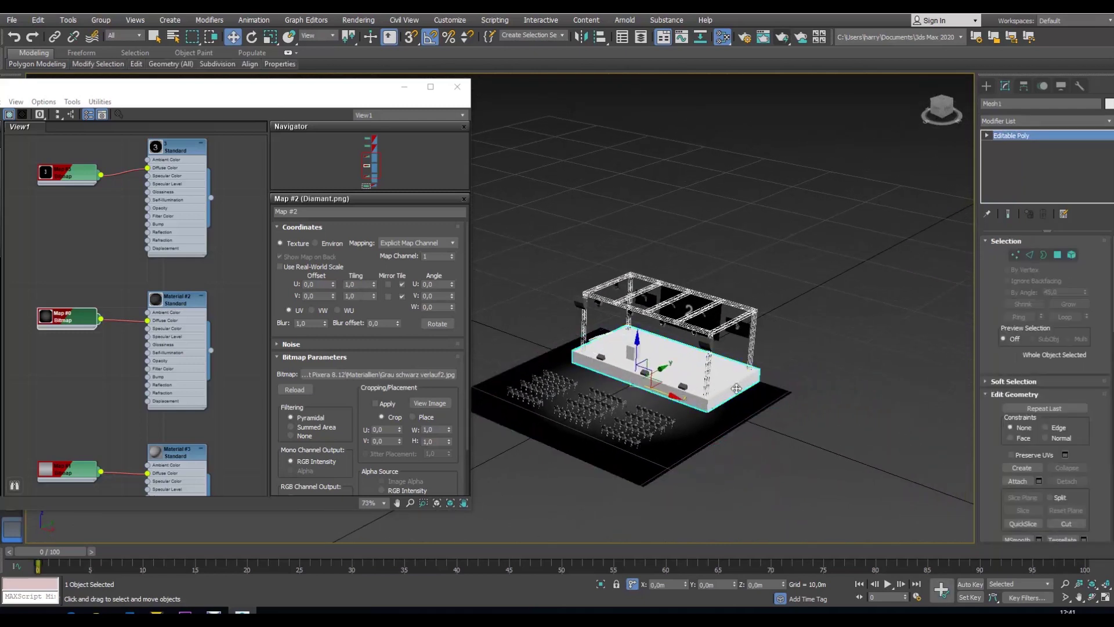
pyautogui.click(1089, 123)
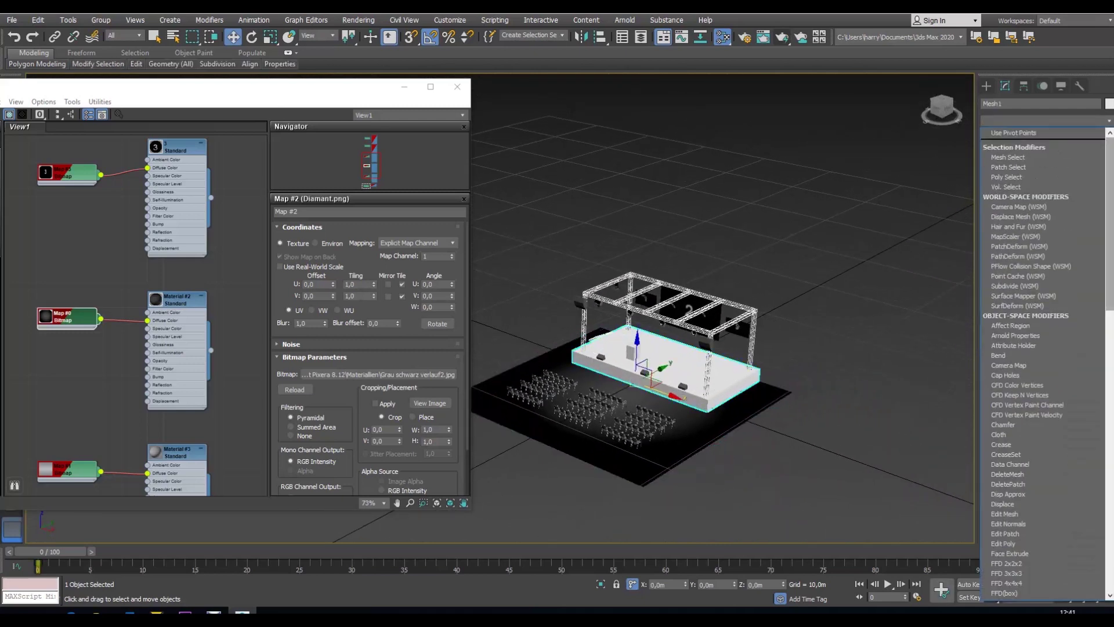
pyautogui.scroll(-10, 1039, 377)
pyautogui.click(1023, 499)
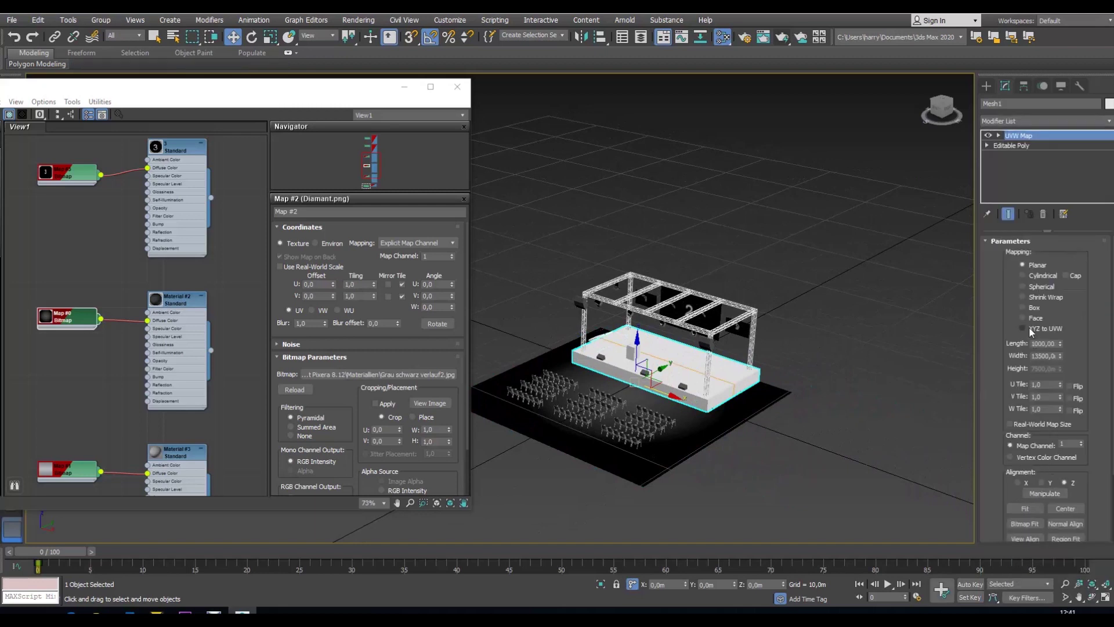
pyautogui.click(1025, 307)
# Assign Material #3 to the stage platform
pyautogui.moveTo(98, 449); pyautogui.dragTo(67, 300, button='middle')
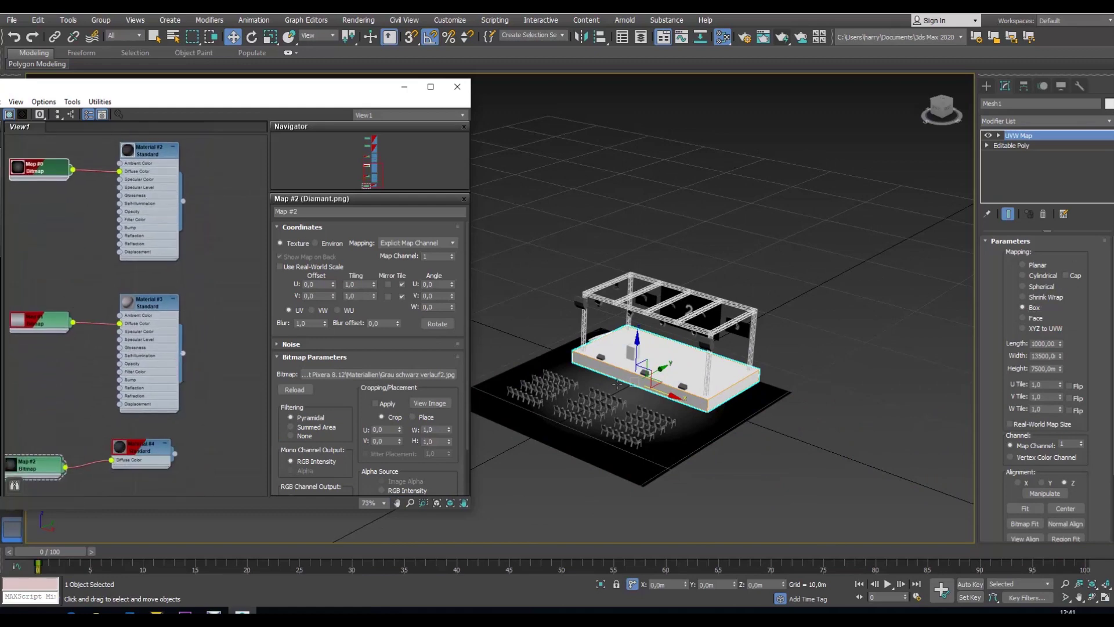
pyautogui.scroll(5, 634, 375)
pyautogui.moveTo(183, 354); pyautogui.dragTo(615, 370)
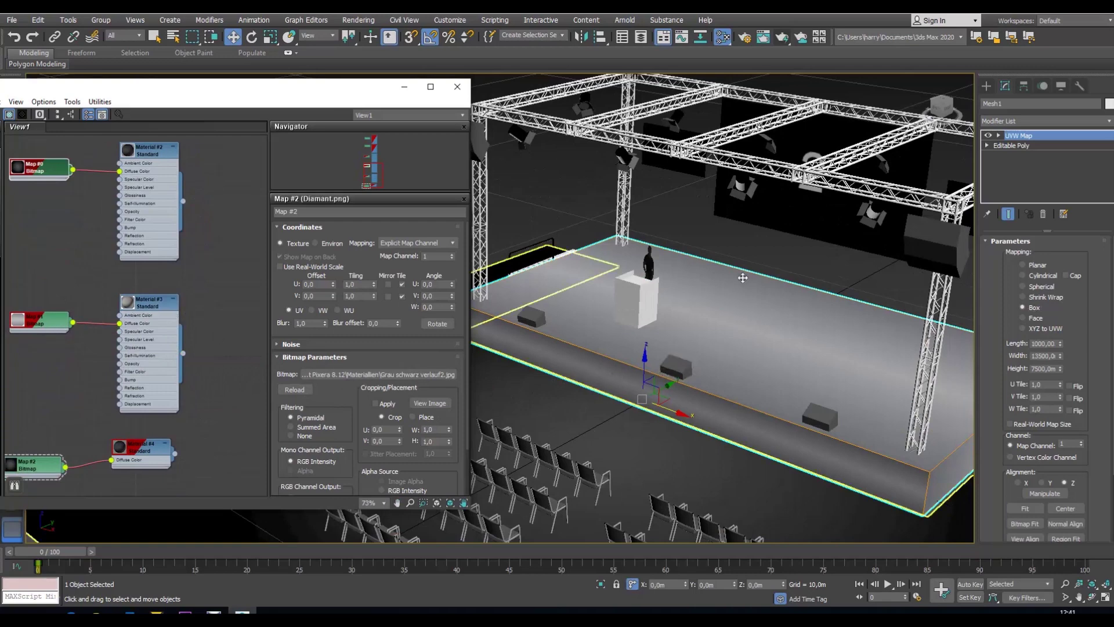
# Examine the source image of Map #1 feeding Material #3 and how it maps onto the stage platform
pyautogui.doubleClick(27, 325)
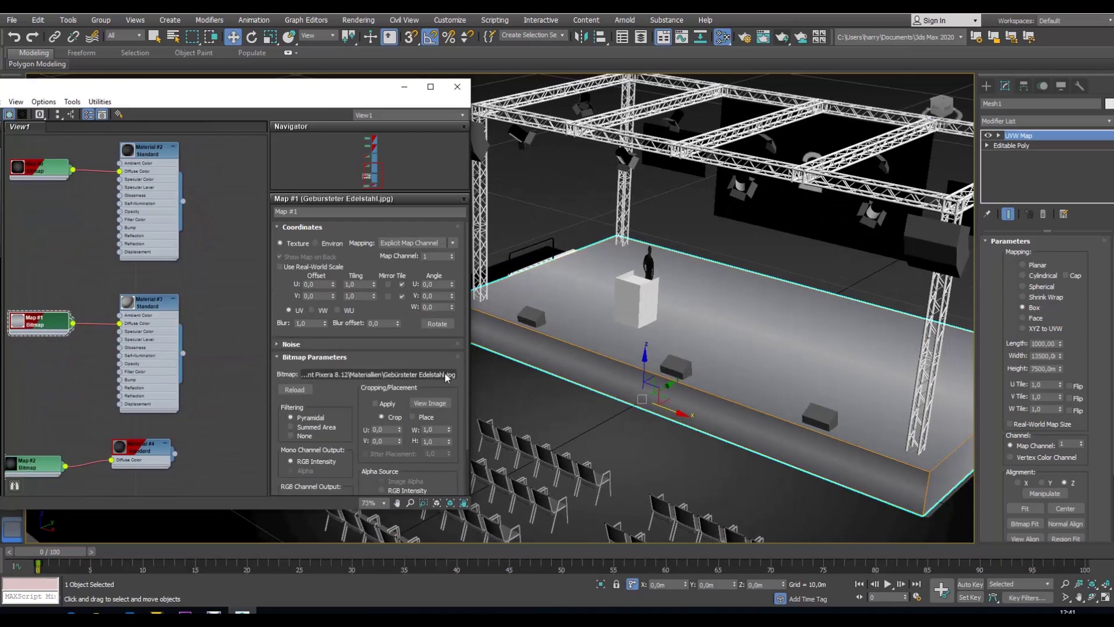
pyautogui.click(431, 400)
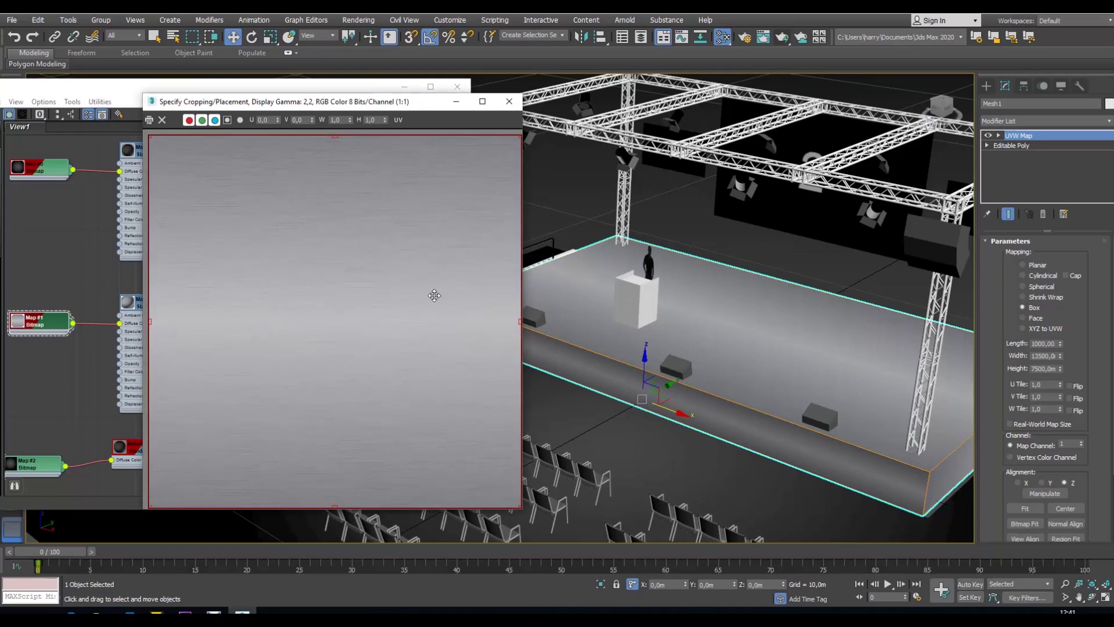
pyautogui.click(509, 101)
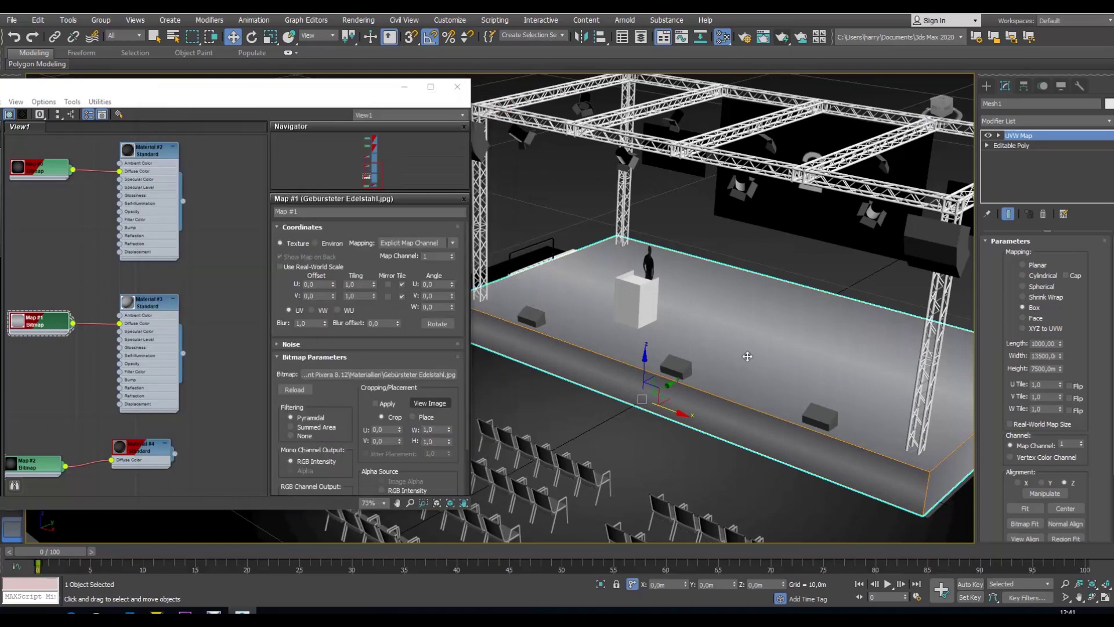
pyautogui.scroll(5, 748, 356)
pyautogui.scroll(-5, 748, 356)
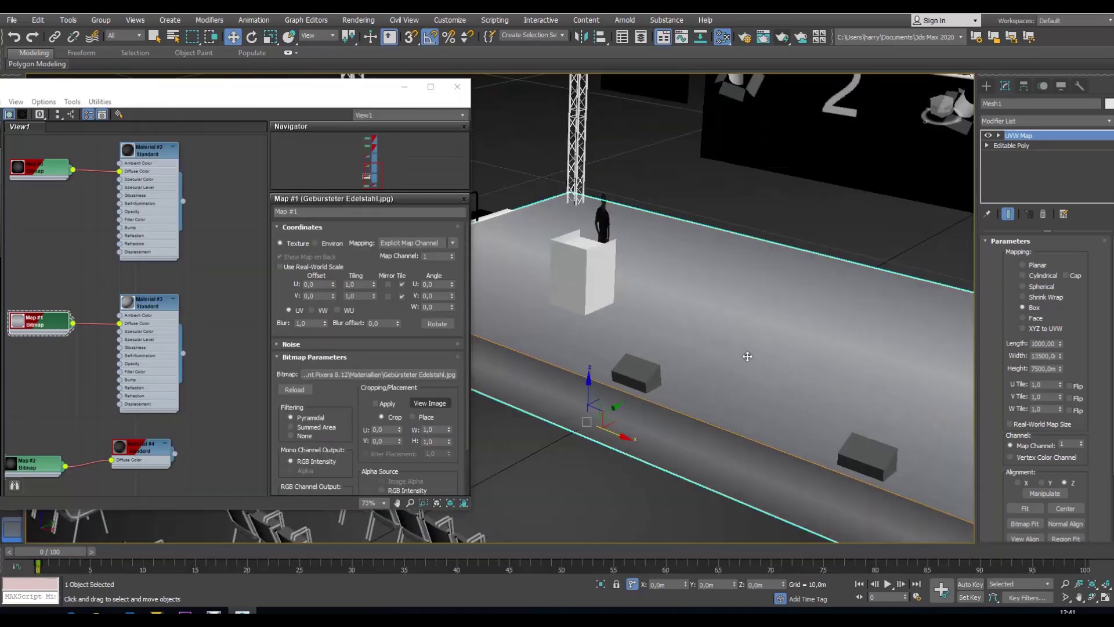
pyautogui.scroll(-1, 729, 342)
pyautogui.scroll(2, 723, 366)
pyautogui.scroll(-1, 722, 367)
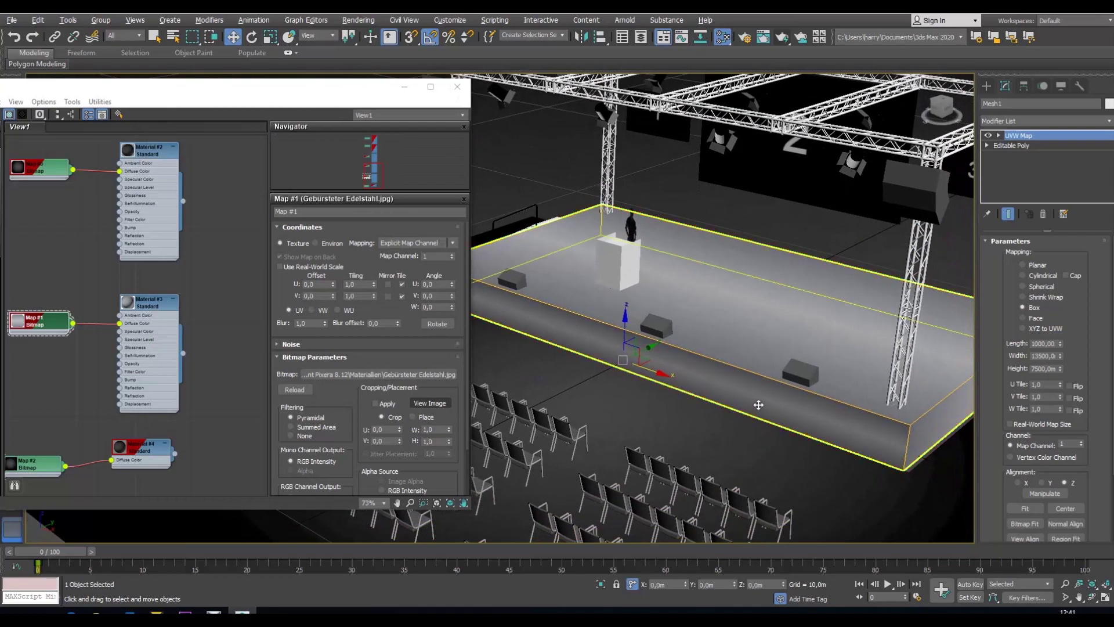
# Add a UVW Map modifier with Box mapping to the lectern on the stage
pyautogui.keyDown('alt'); pyautogui.moveTo(723, 366); pyautogui.dragTo(669, 346, button='middle'); pyautogui.keyUp('alt')
pyautogui.scroll(3, 670, 347)
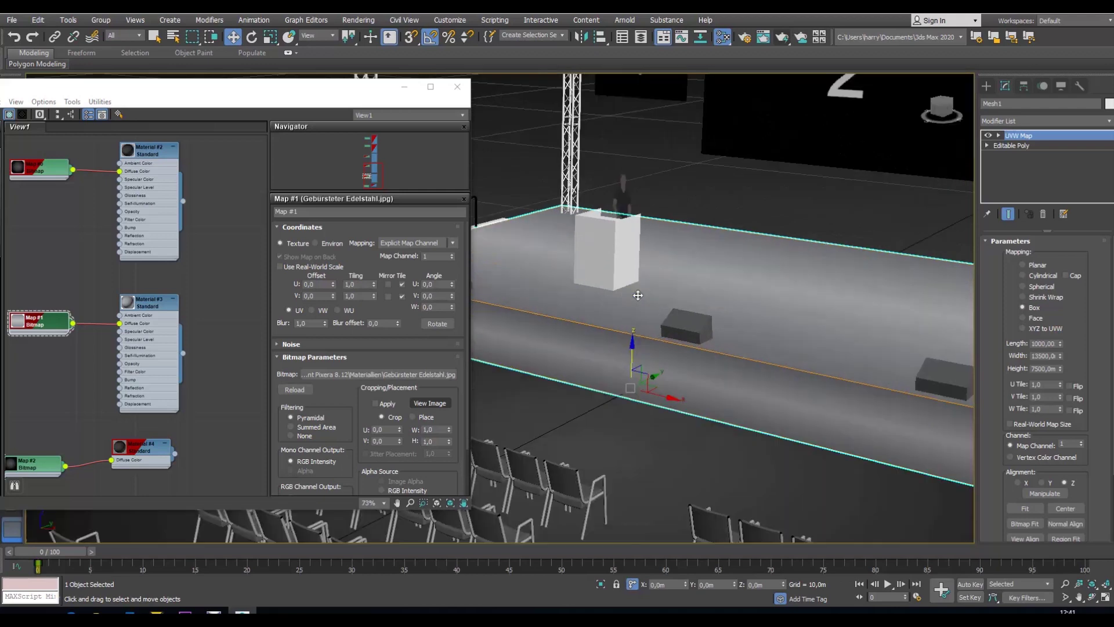
pyautogui.click(606, 256)
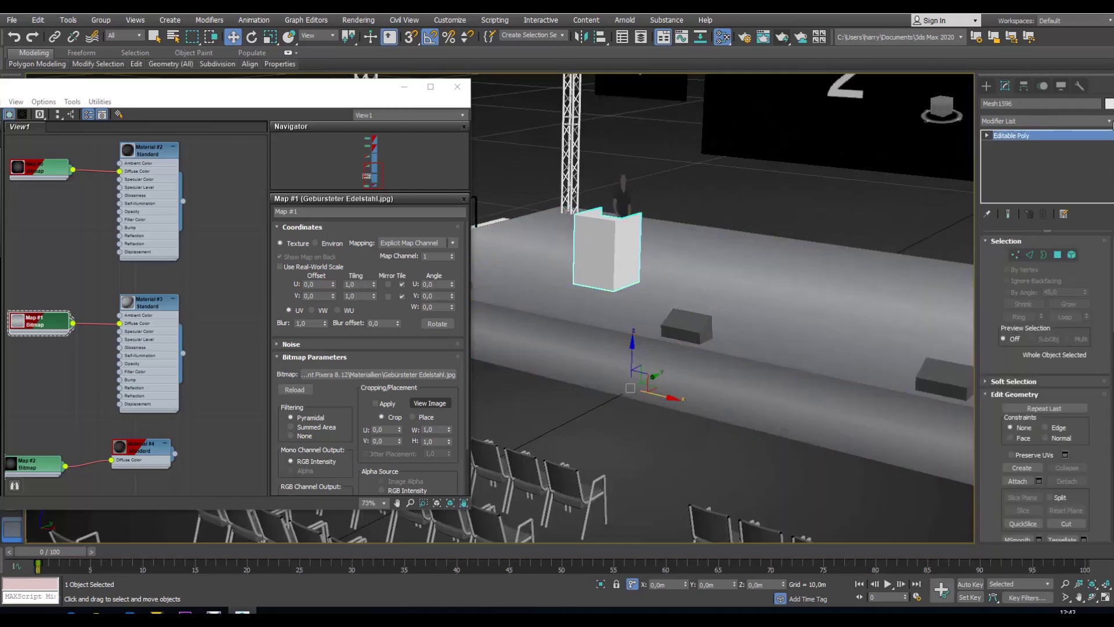
pyautogui.click(1109, 121)
pyautogui.moveTo(1111, 161); pyautogui.dragTo(1112, 441)
pyautogui.click(1036, 498)
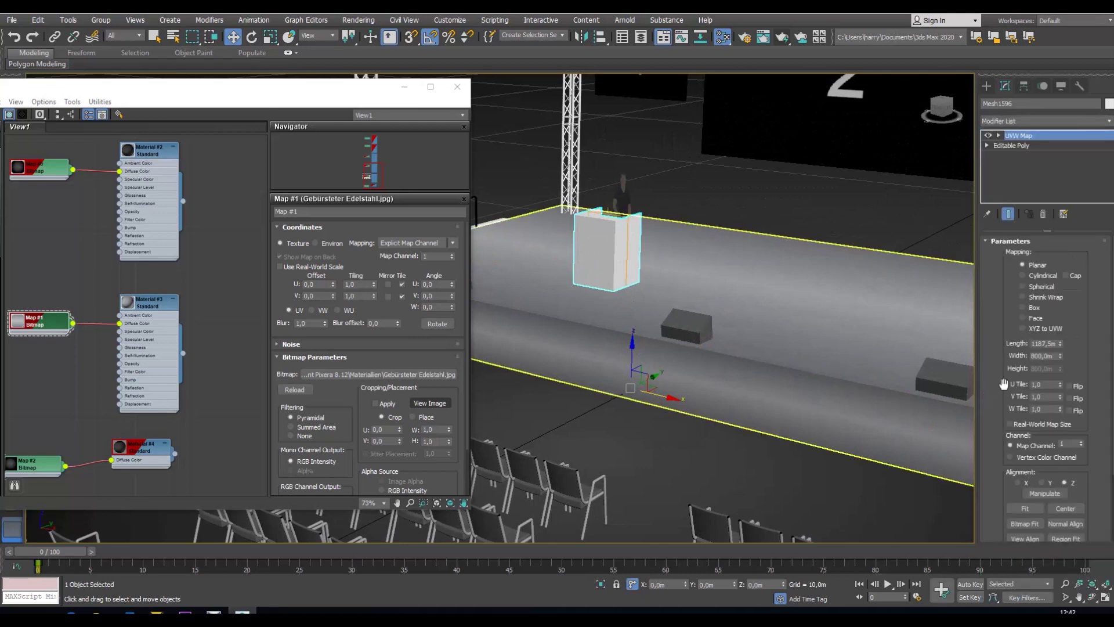
pyautogui.click(1022, 307)
# Replace the bitmap feeding Material #4 with the image Gebürsteter Edelstahl 8
pyautogui.moveTo(241, 328); pyautogui.dragTo(261, 220, button='middle')
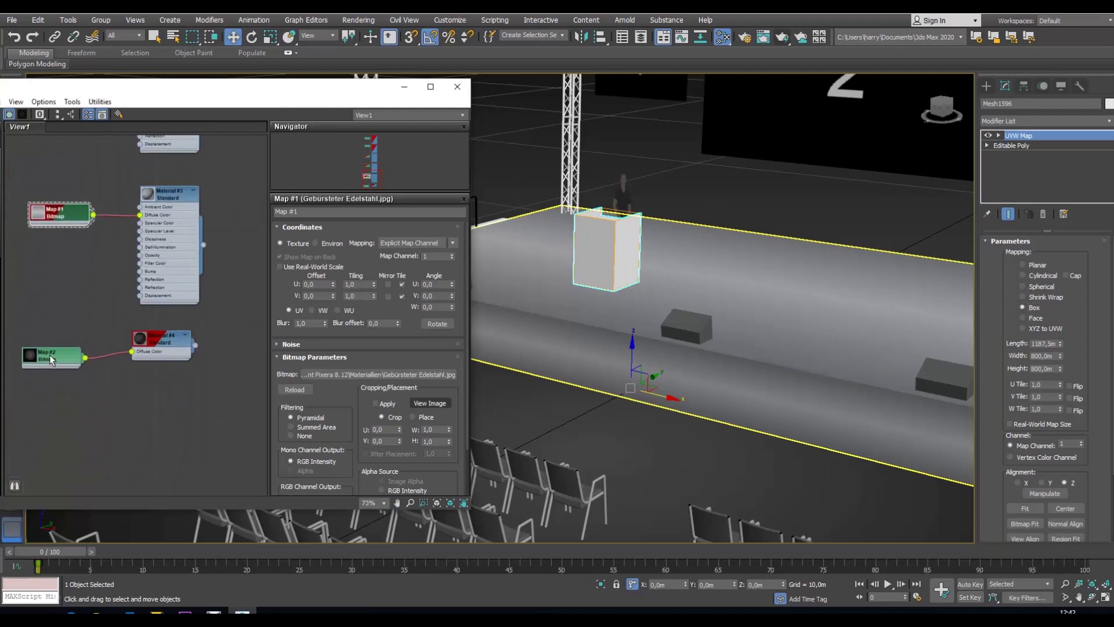
pyautogui.doubleClick(51, 359)
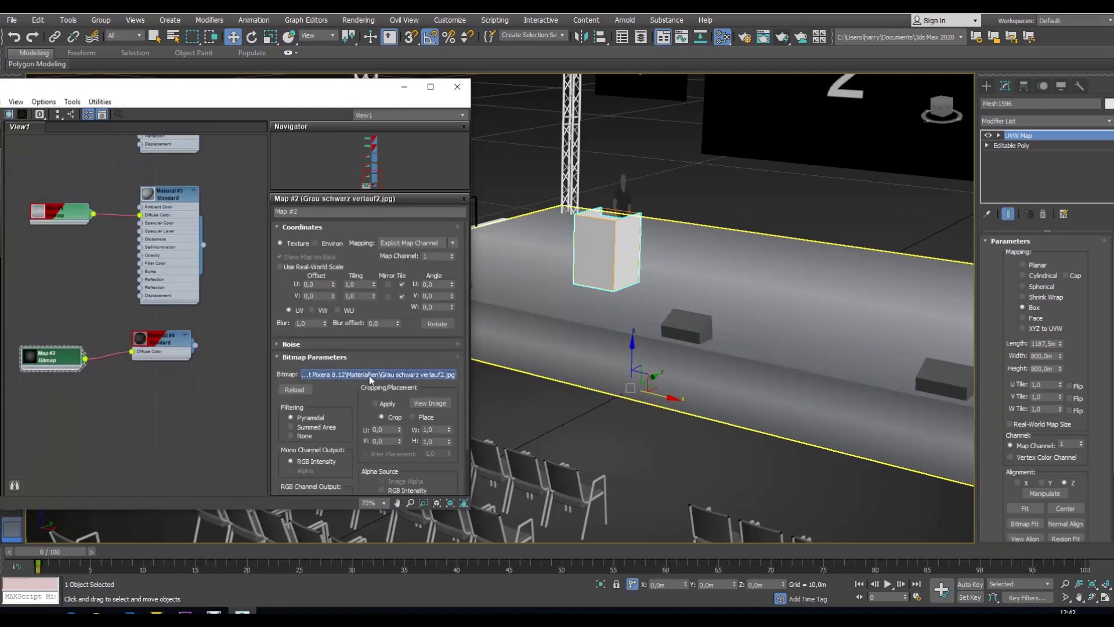
pyautogui.click(369, 375)
pyautogui.scroll(-3, 276, 244)
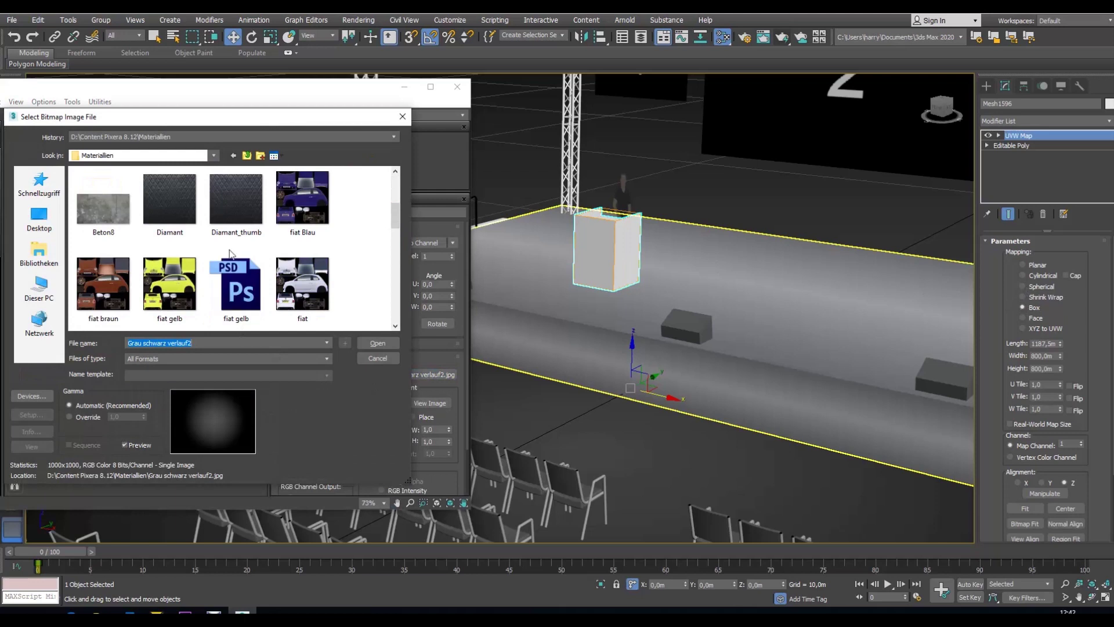
pyautogui.scroll(-4, 230, 253)
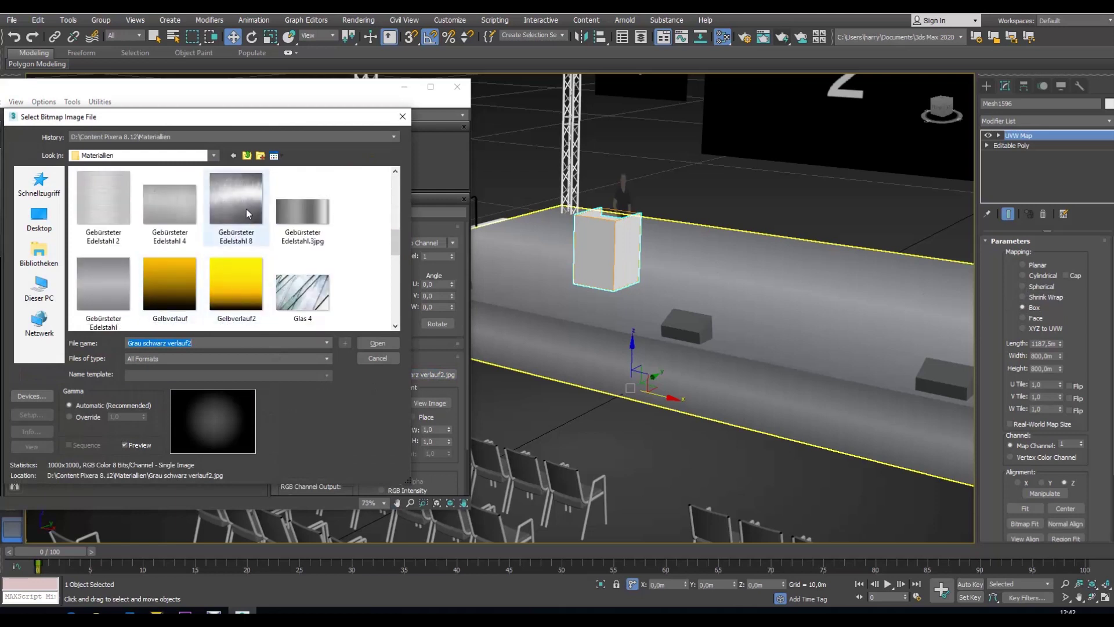
pyautogui.click(246, 209)
pyautogui.click(375, 343)
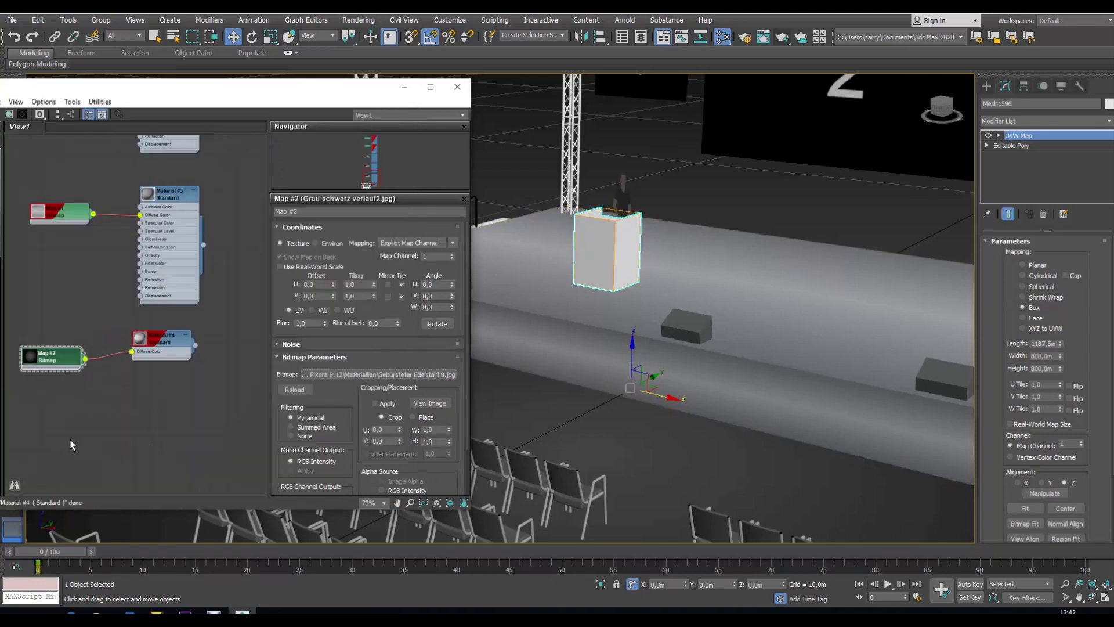
# Assign Material #4 to the lectern and replace the material's bitmap with the image GLAS2
pyautogui.moveTo(68, 365); pyautogui.dragTo(44, 347)
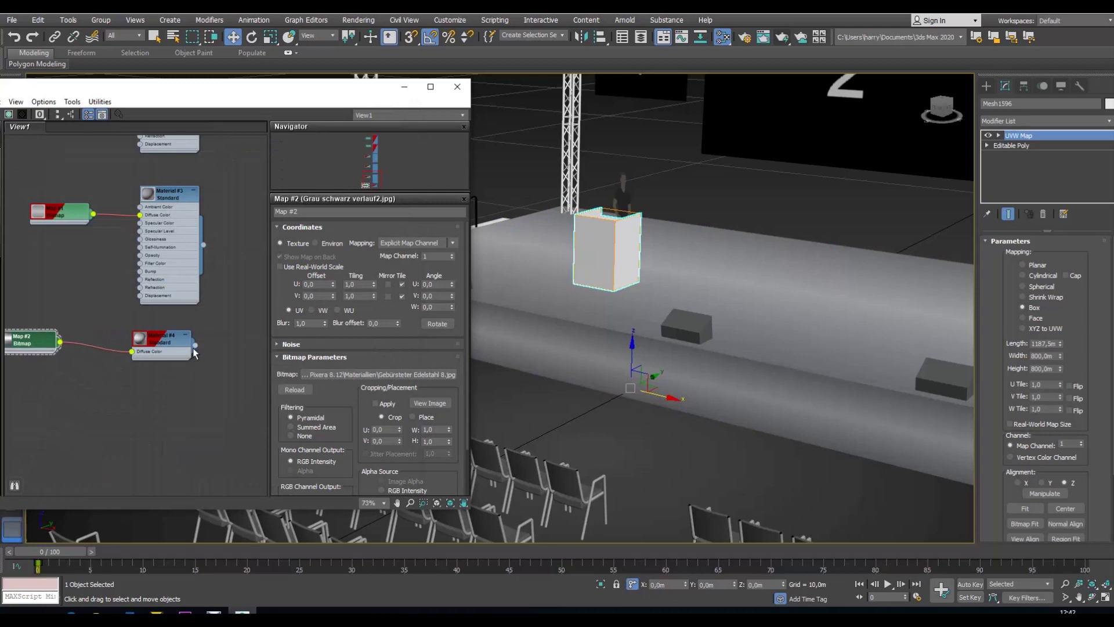
pyautogui.moveTo(196, 346)
pyautogui.mouseDown()
pyautogui.moveTo(466, 303)
pyautogui.moveTo(589, 246)
pyautogui.mouseUp()
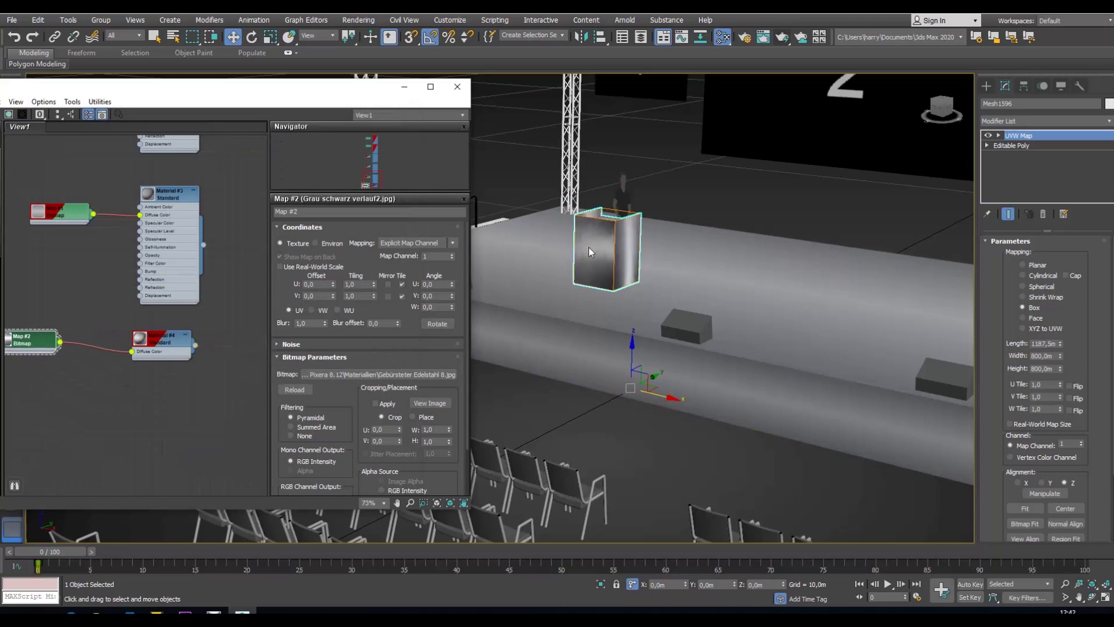
pyautogui.click(394, 378)
pyautogui.scroll(-10, 333, 233)
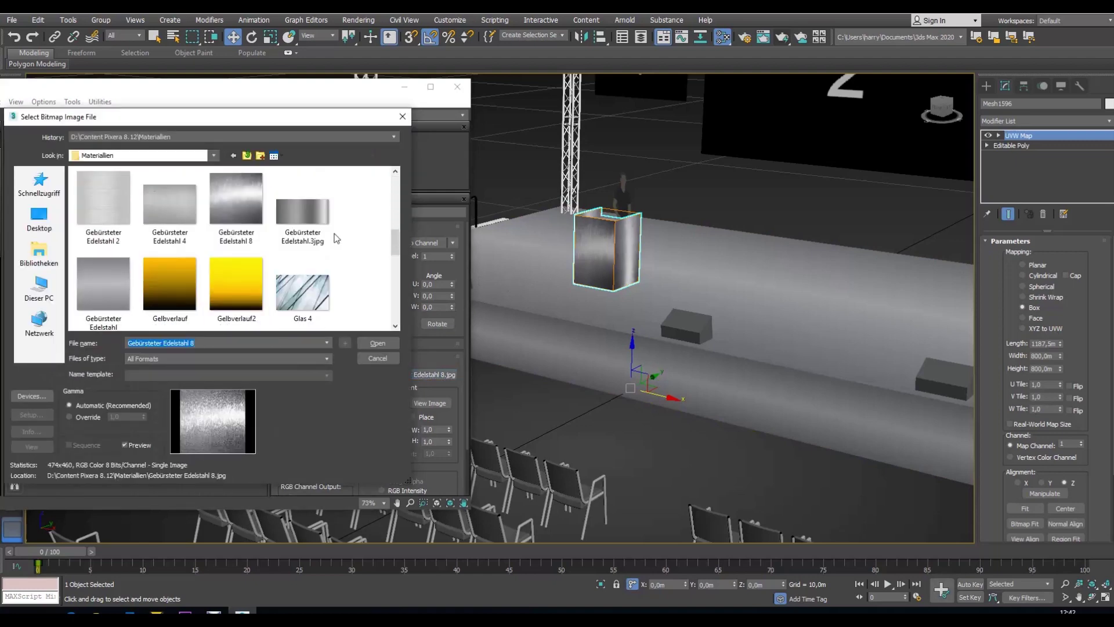
pyautogui.click(170, 206)
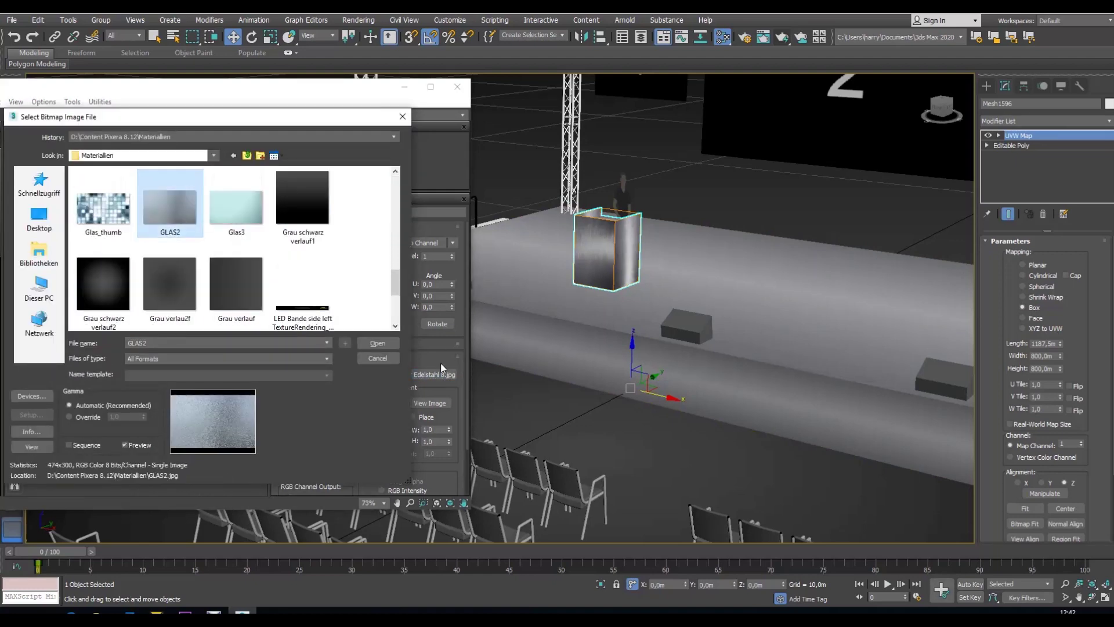
pyautogui.click(378, 343)
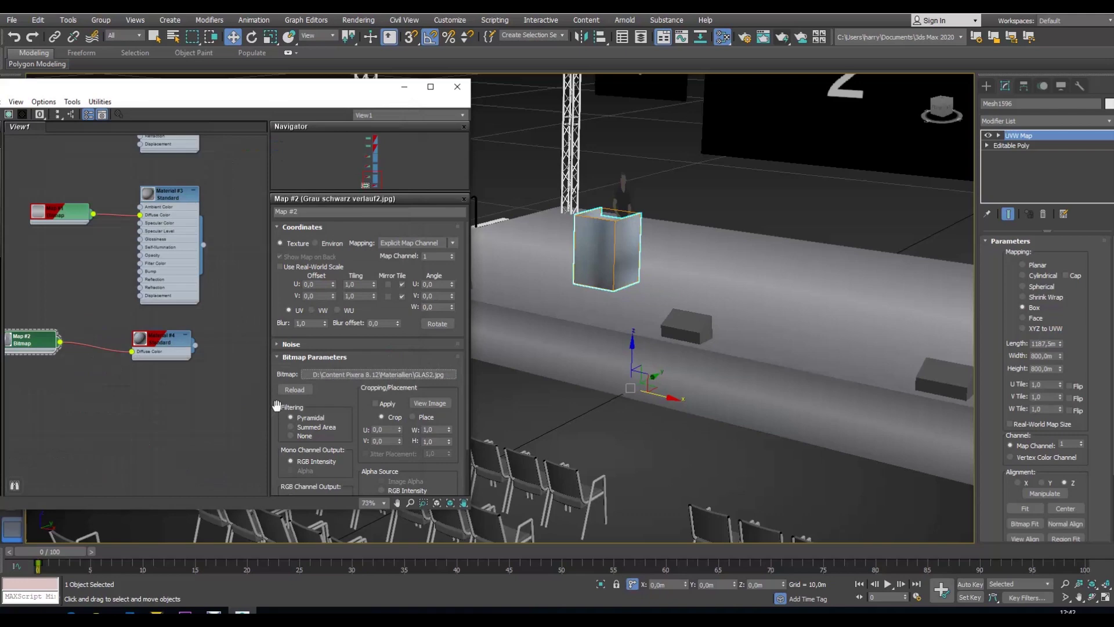
# Minimise the Slate Material Editor and review the whole textured stage in the viewport
pyautogui.scroll(-8, 756, 296)
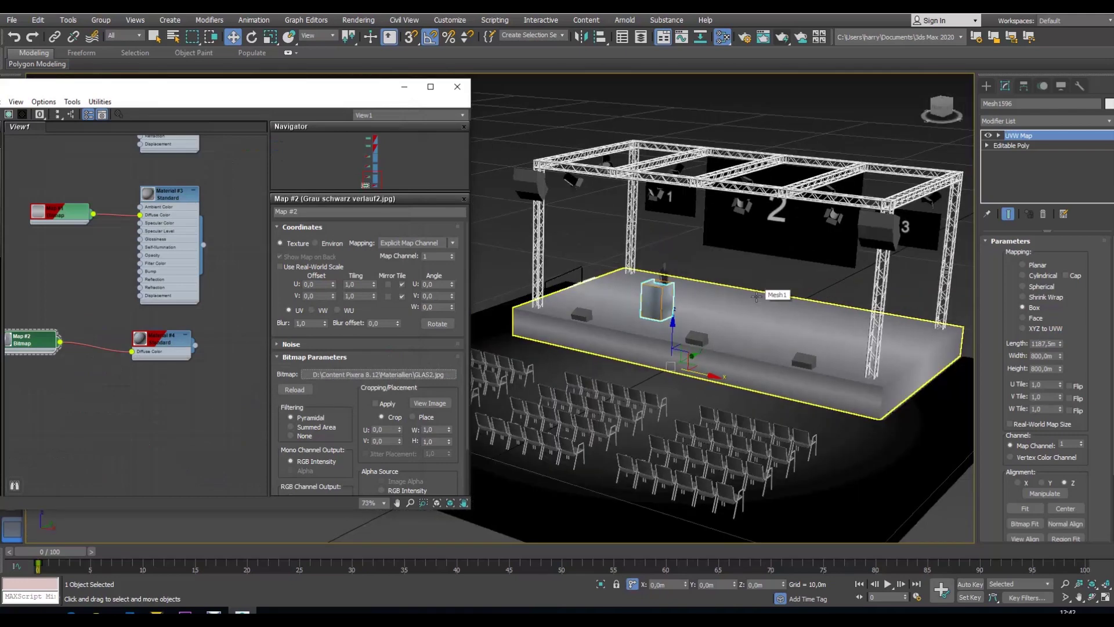
pyautogui.click(404, 86)
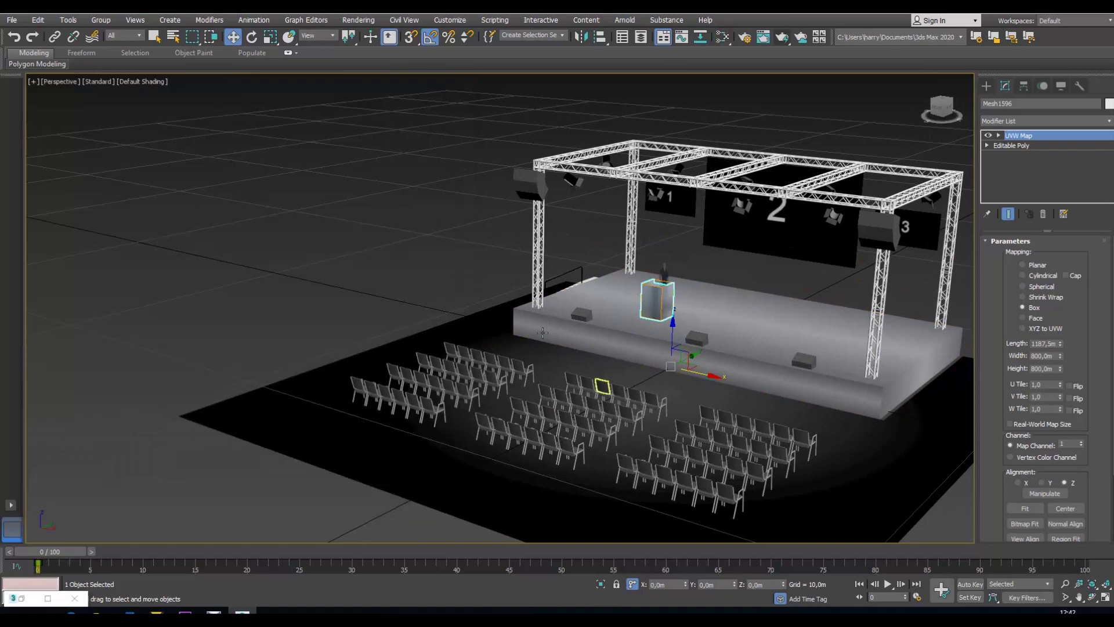
pyautogui.moveTo(528, 333); pyautogui.dragTo(498, 300, button='middle')
pyautogui.scroll(-5, 498, 299)
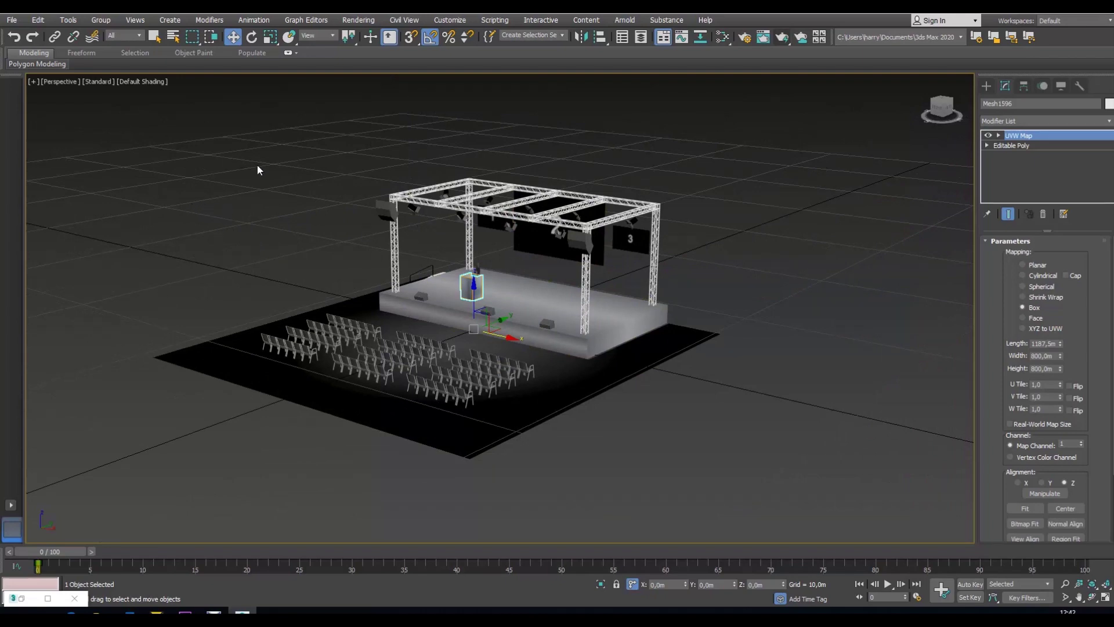
# Examine the general map types available for Material #3's Specular Color slot in the Slate Material Editor
pyautogui.click(723, 37)
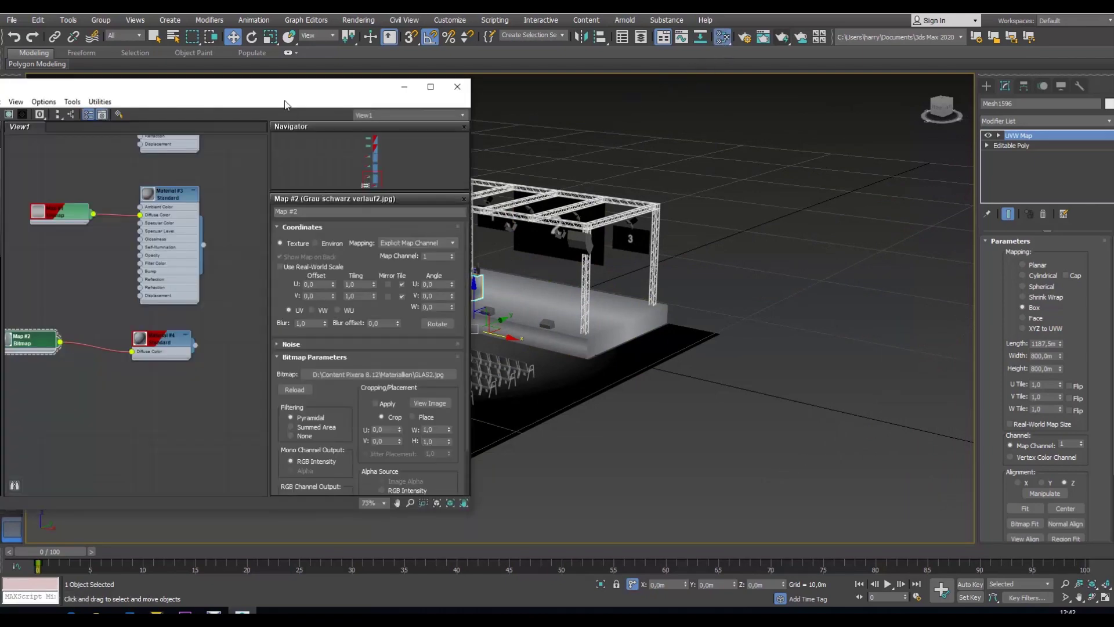
pyautogui.moveTo(285, 105); pyautogui.dragTo(671, 127)
pyautogui.scroll(2, 439, 249)
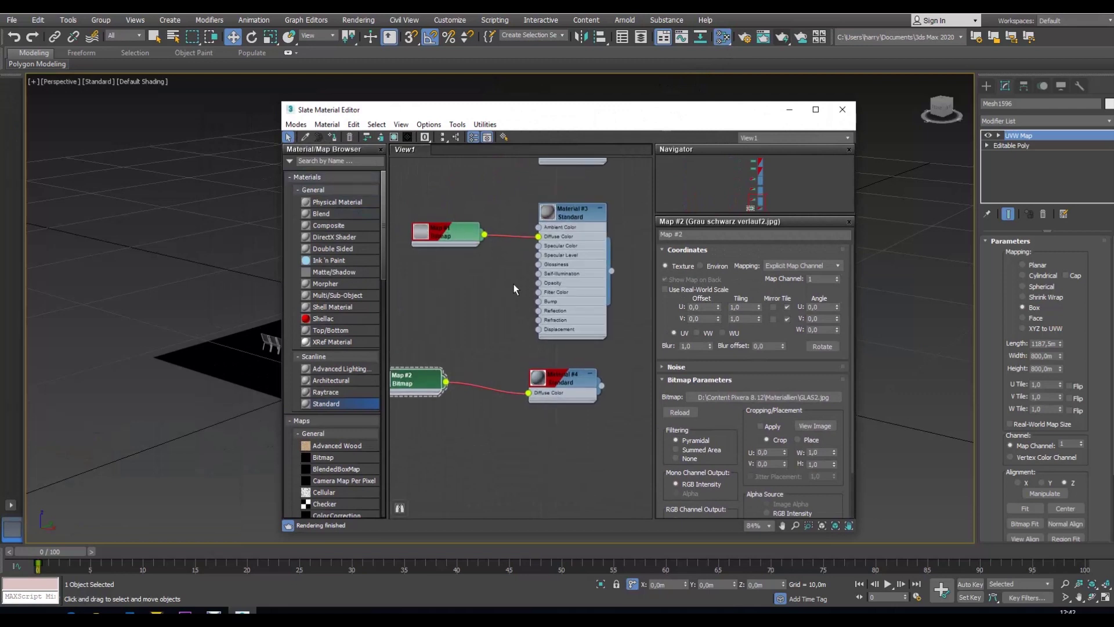
pyautogui.moveTo(539, 245); pyautogui.dragTo(499, 265)
pyautogui.moveTo(535, 272)
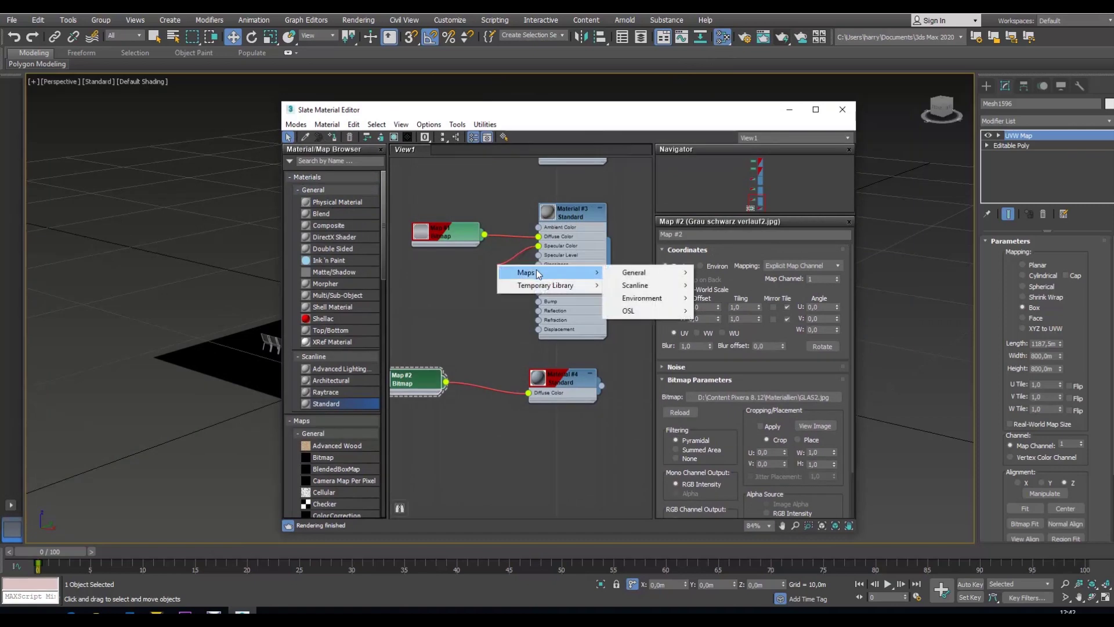
pyautogui.moveTo(633, 273)
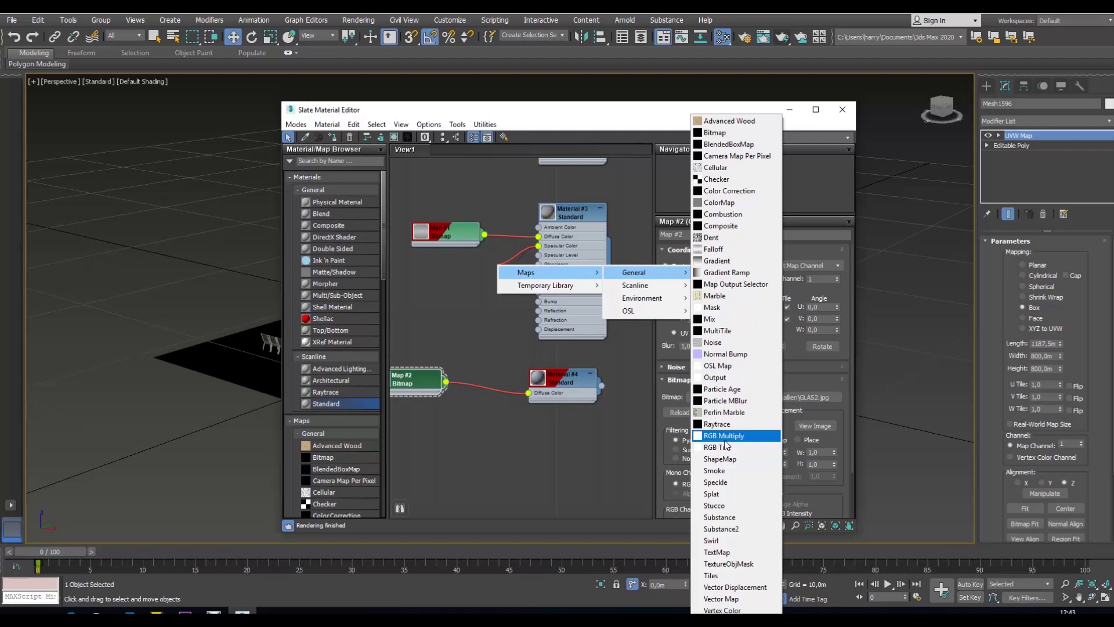
pyautogui.click(568, 488)
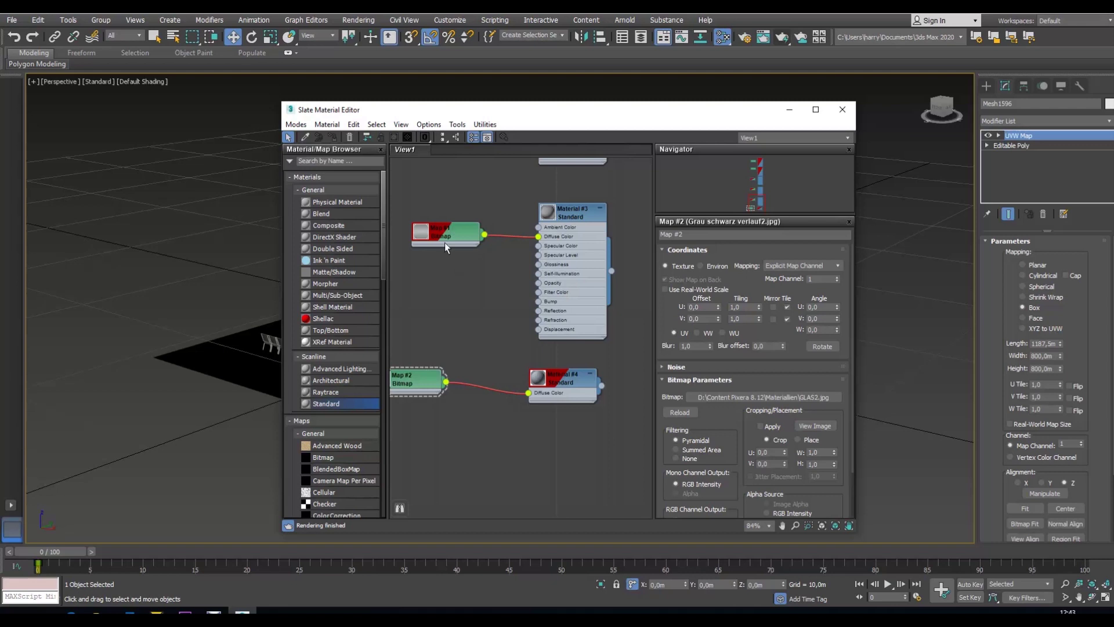
pyautogui.moveTo(707, 122); pyautogui.dragTo(584, 125)
pyautogui.click(659, 119)
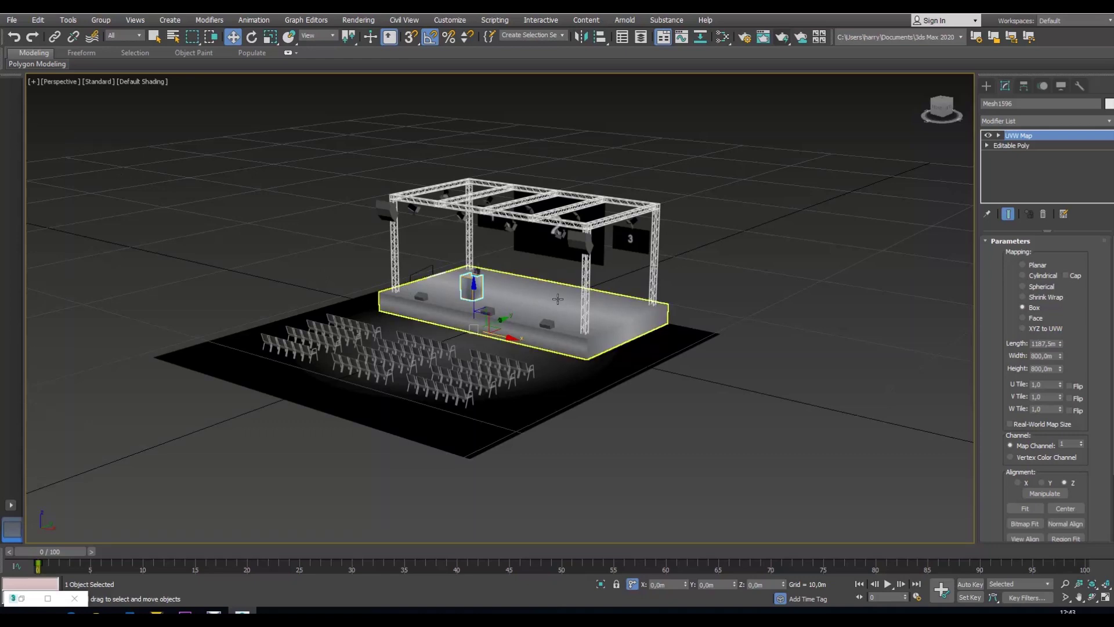
pyautogui.press('z')
pyautogui.scroll(-2, 541, 328)
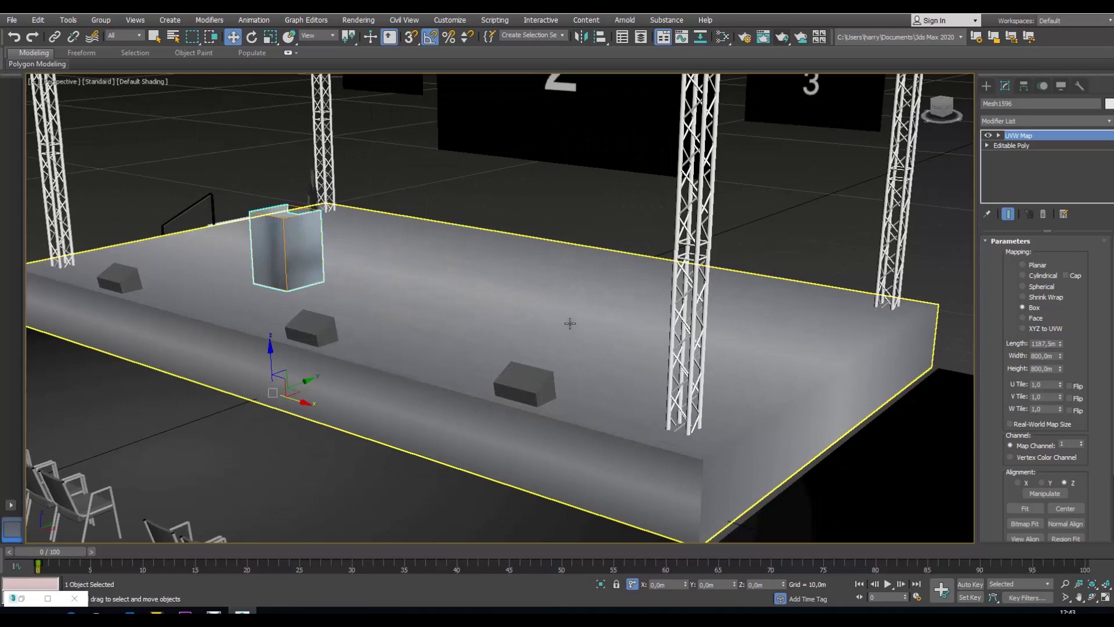
pyautogui.scroll(-5, 567, 321)
pyautogui.moveTo(567, 325); pyautogui.dragTo(598, 344, button='middle')
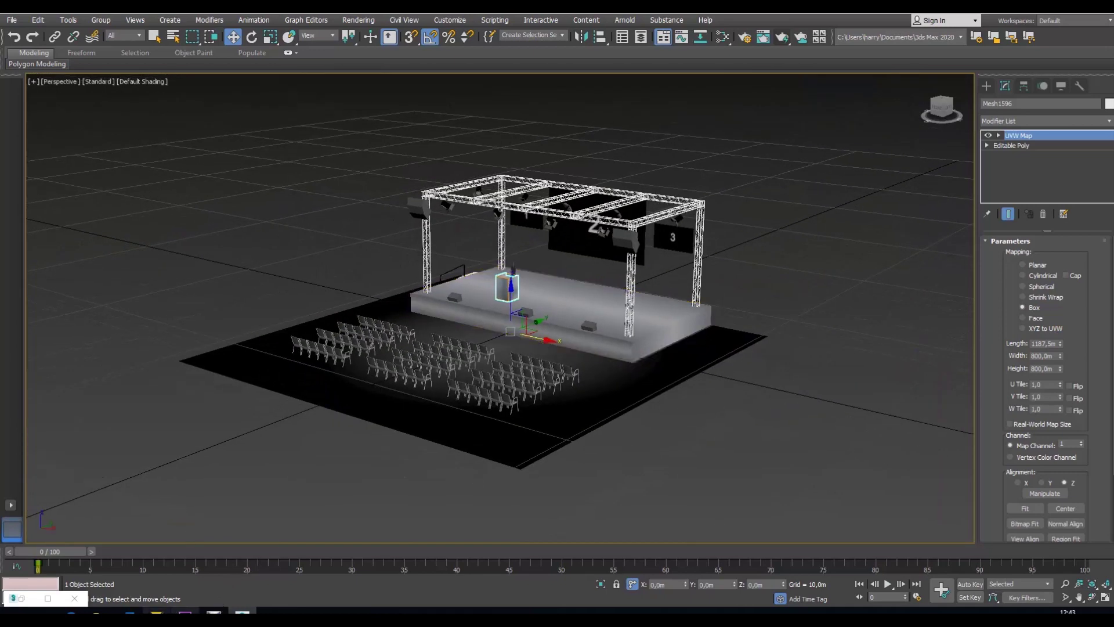
pyautogui.moveTo(145, 121); pyautogui.dragTo(789, 503)
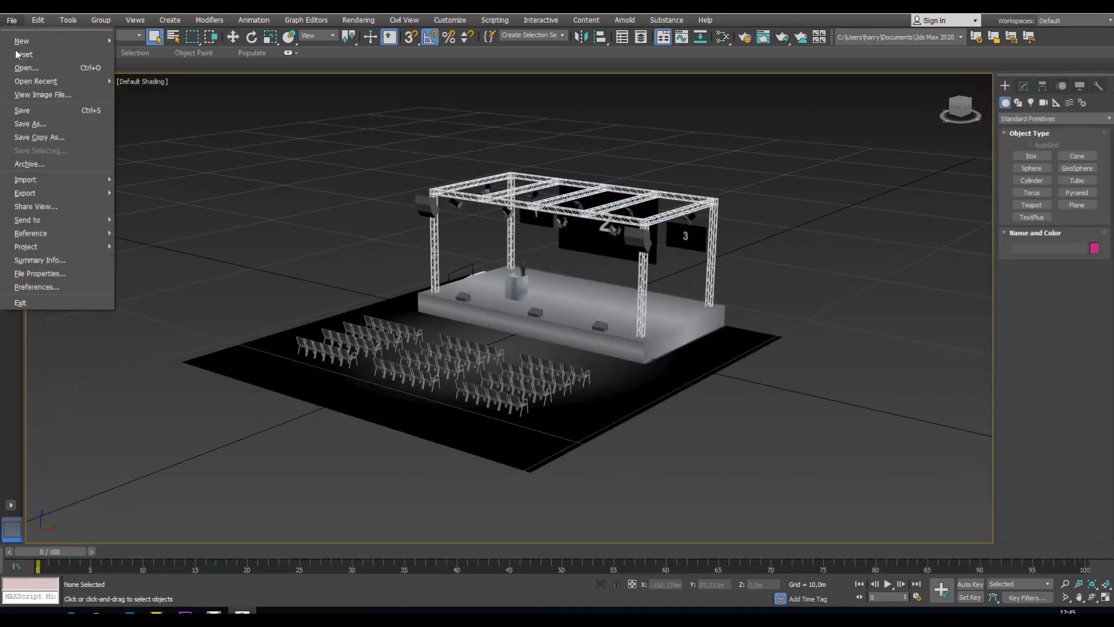
# Export the whole stage as the FBX file Stage_v3 in the Schulung folder, using the existing FBX export settings
pyautogui.moveTo(45, 195)
pyautogui.click(134, 192)
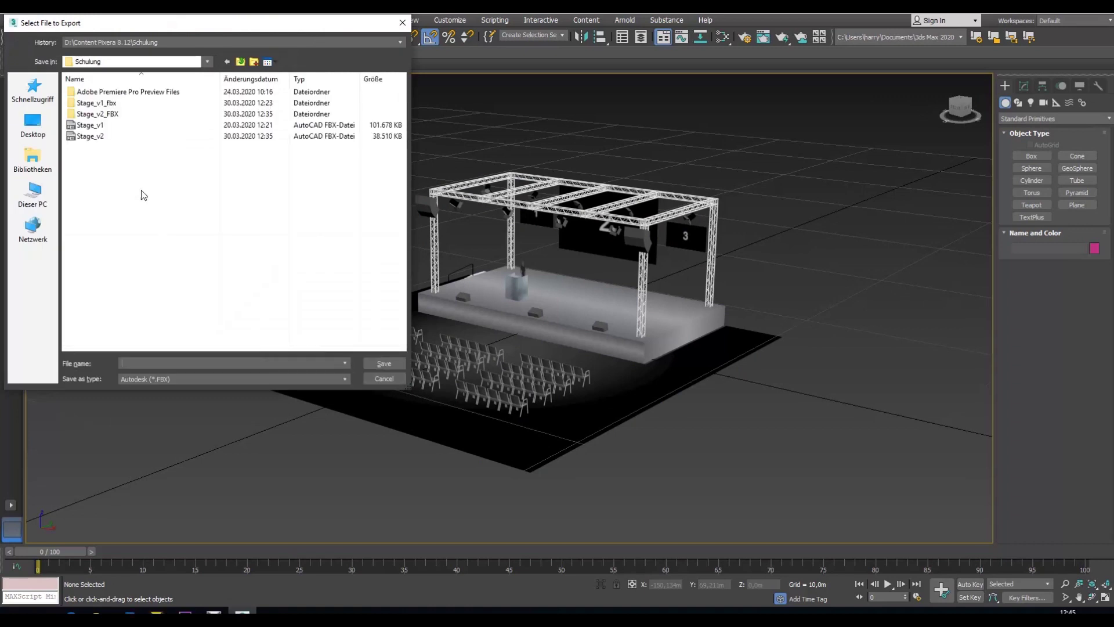
pyautogui.click(99, 137)
pyautogui.click(155, 365)
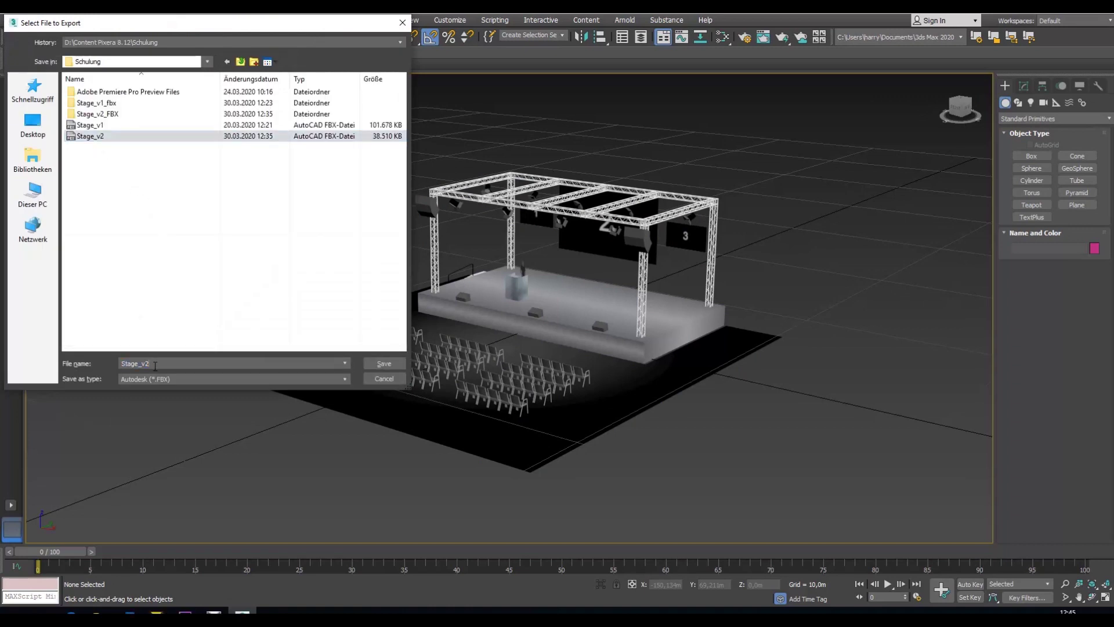
pyautogui.click(384, 363)
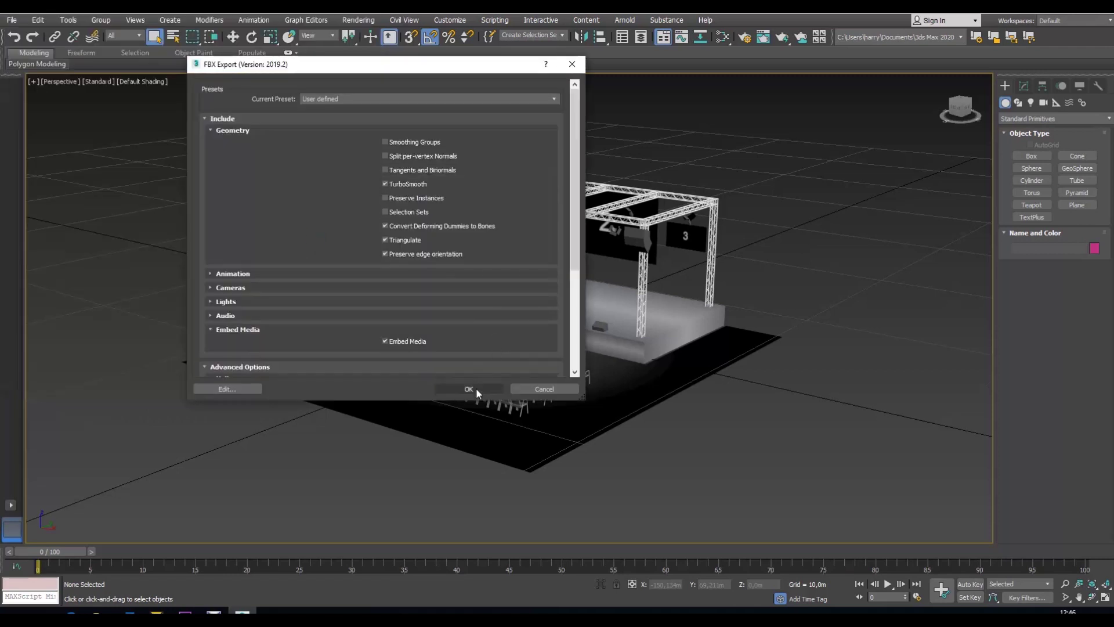
pyautogui.click(469, 389)
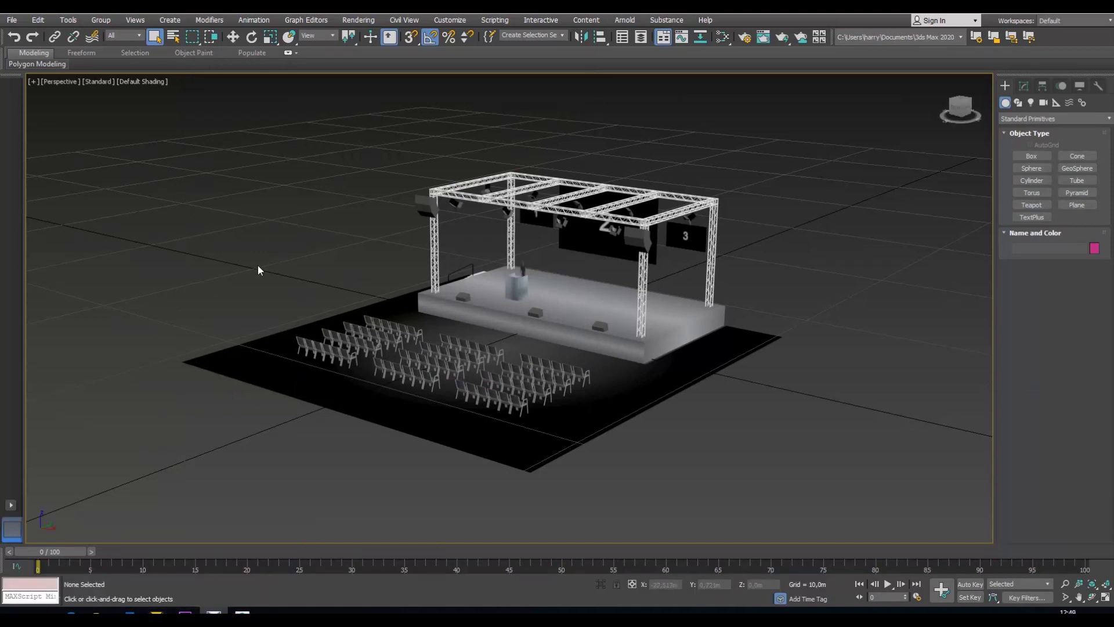
# Switch to Pixera, import Stage_v3 into the library's Custom screens and place it in the 3D workspace
pyautogui.click(156, 612)
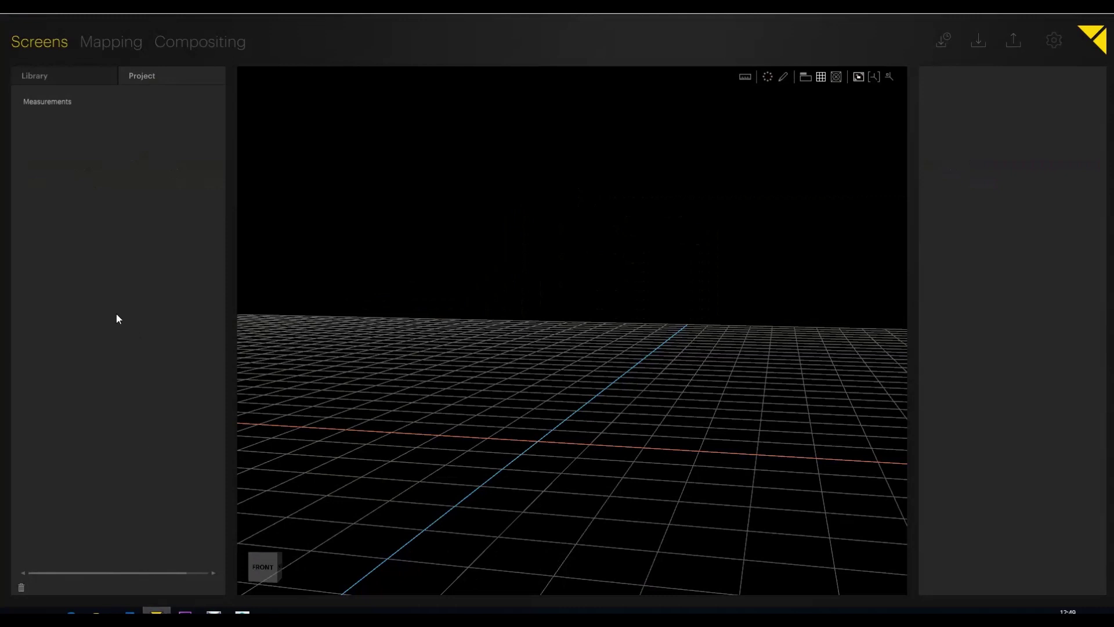
pyautogui.click(59, 83)
pyautogui.click(71, 236)
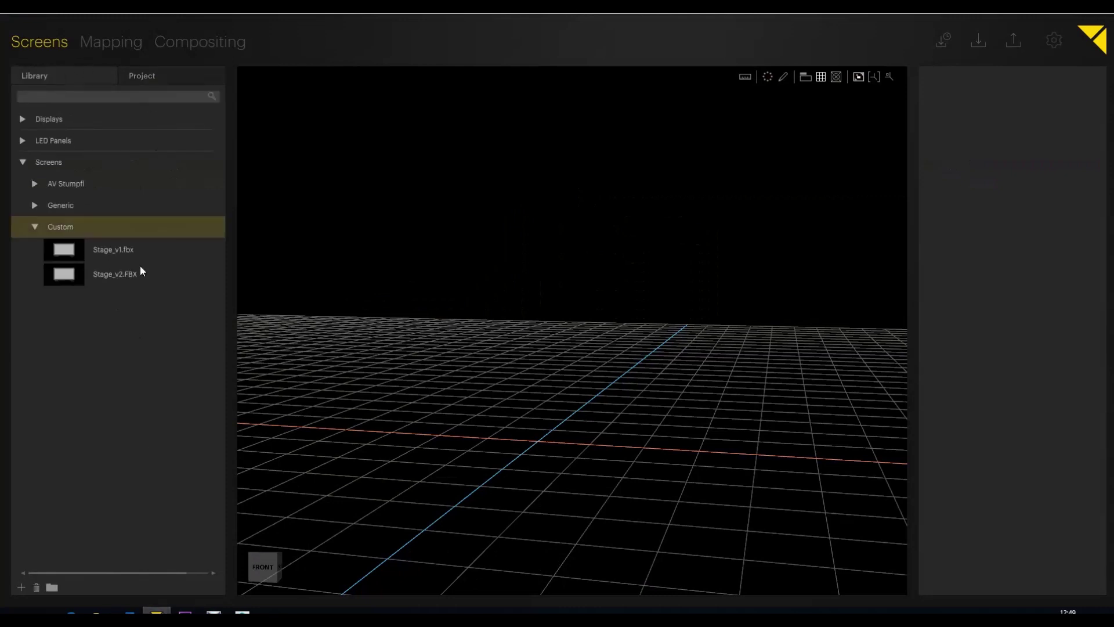
pyautogui.click(21, 588)
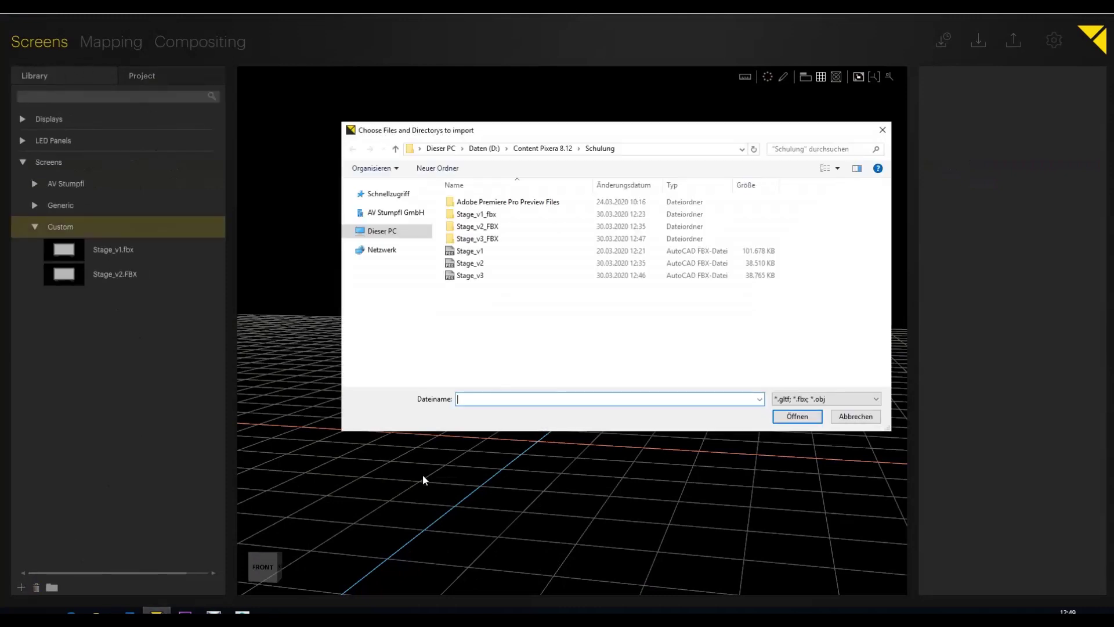
pyautogui.click(471, 275)
pyautogui.click(806, 417)
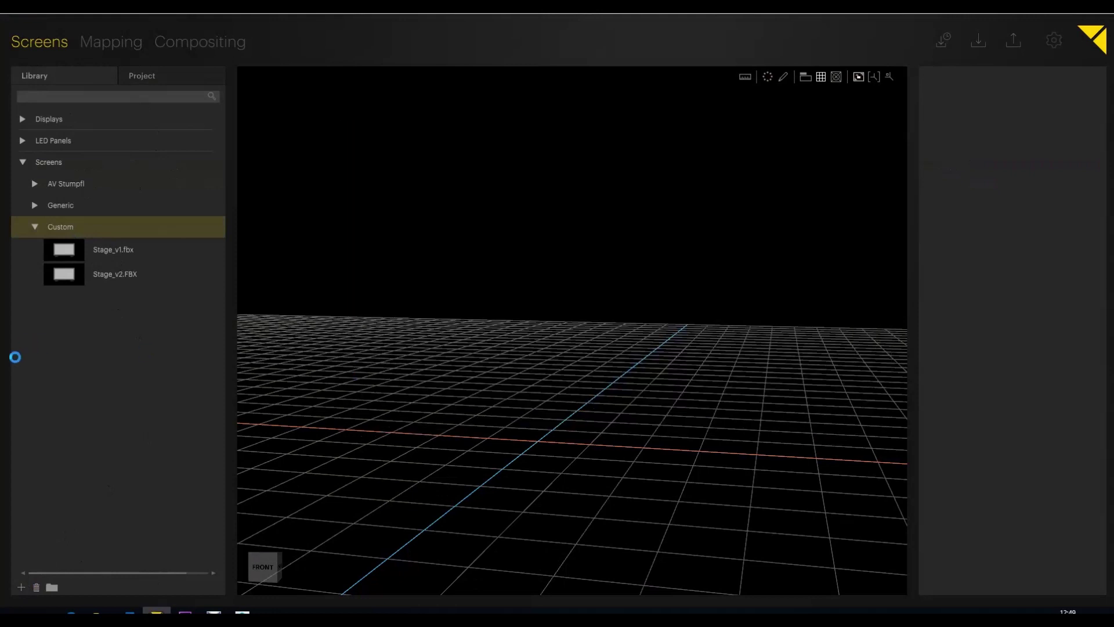
pyautogui.click(62, 300)
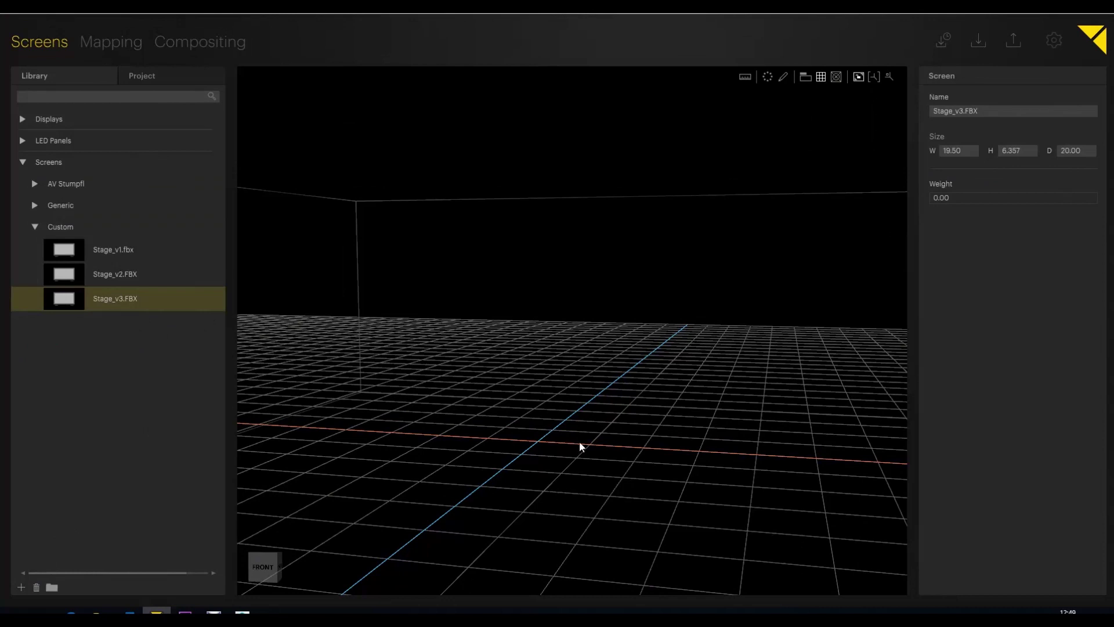
# Set the horizontal canvas resolution of Screen 1 to 1280
pyautogui.scroll(2, 603, 394)
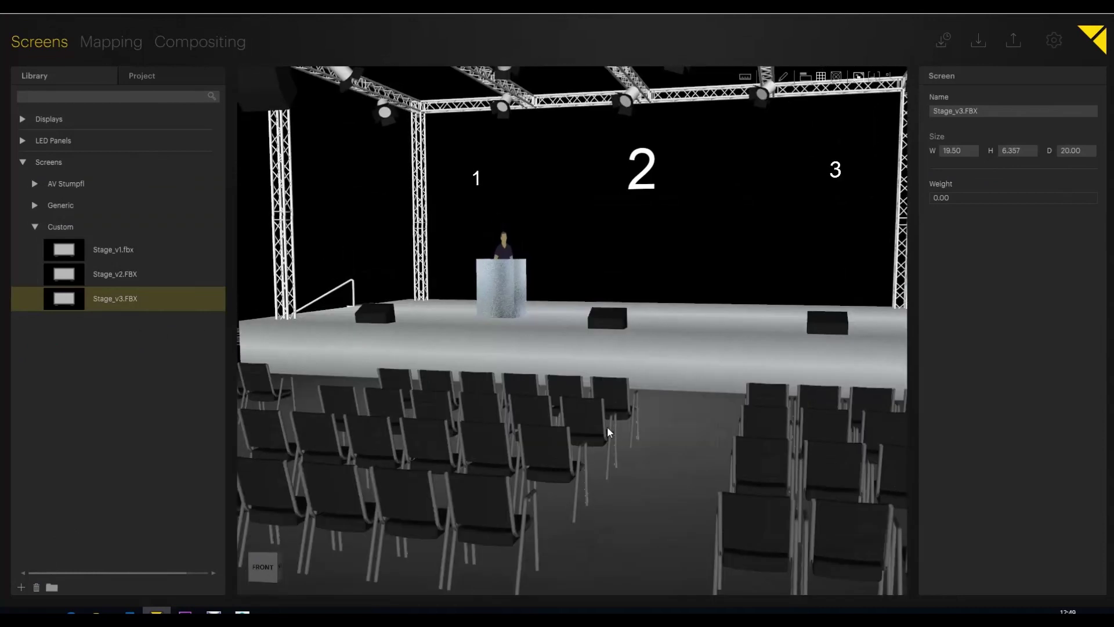
pyautogui.moveTo(562, 415); pyautogui.dragTo(639, 333, button='middle')
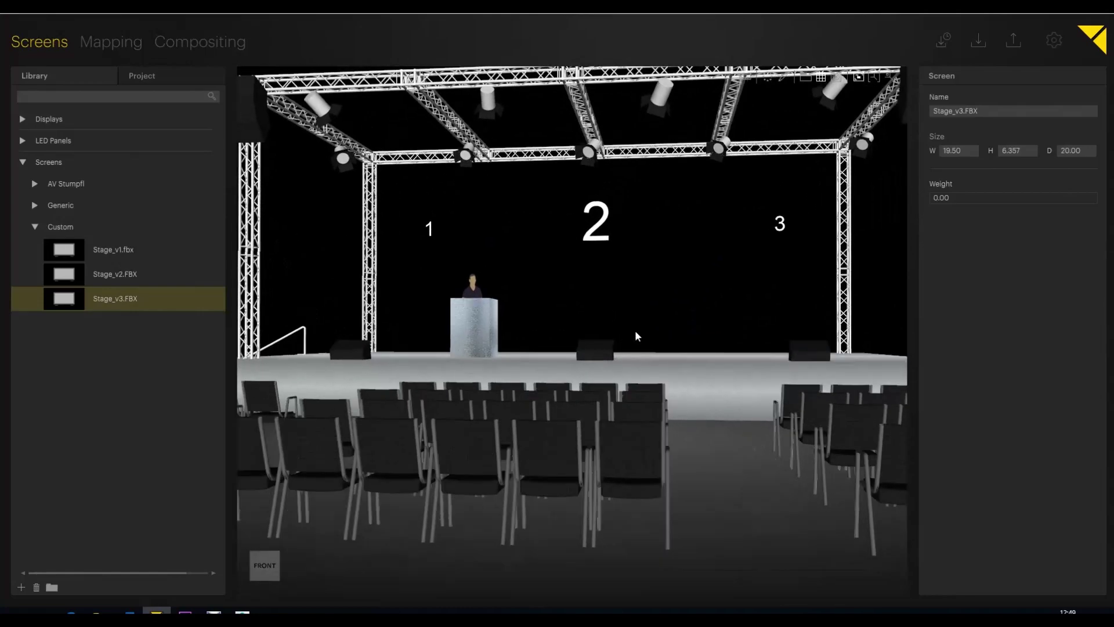
pyautogui.scroll(3, 703, 314)
pyautogui.moveTo(703, 314); pyautogui.dragTo(514, 406, button='middle')
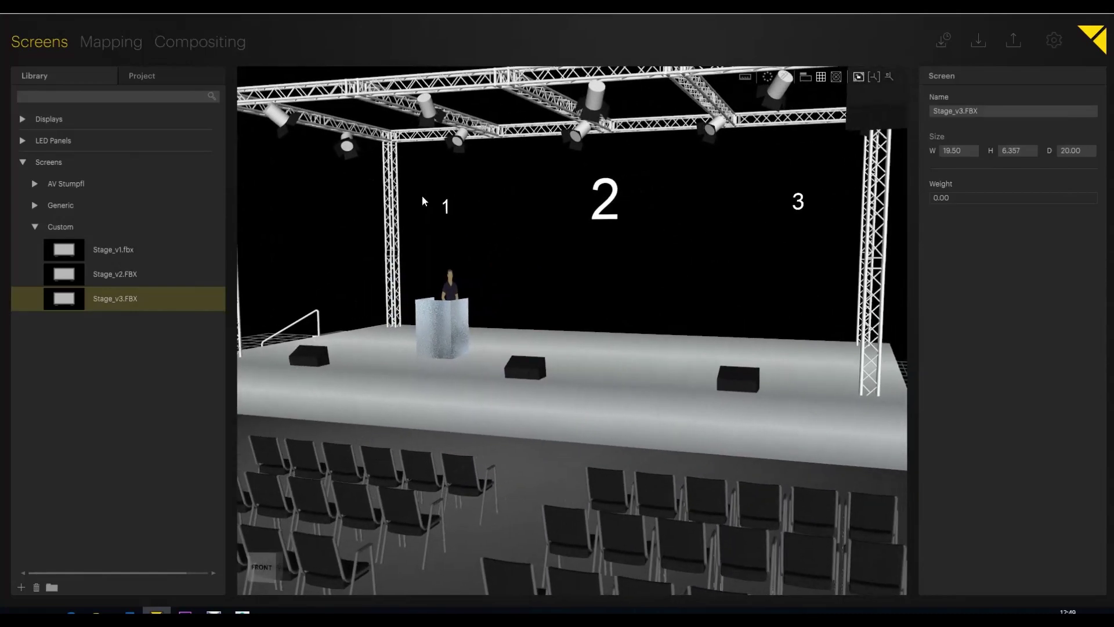
pyautogui.click(447, 210)
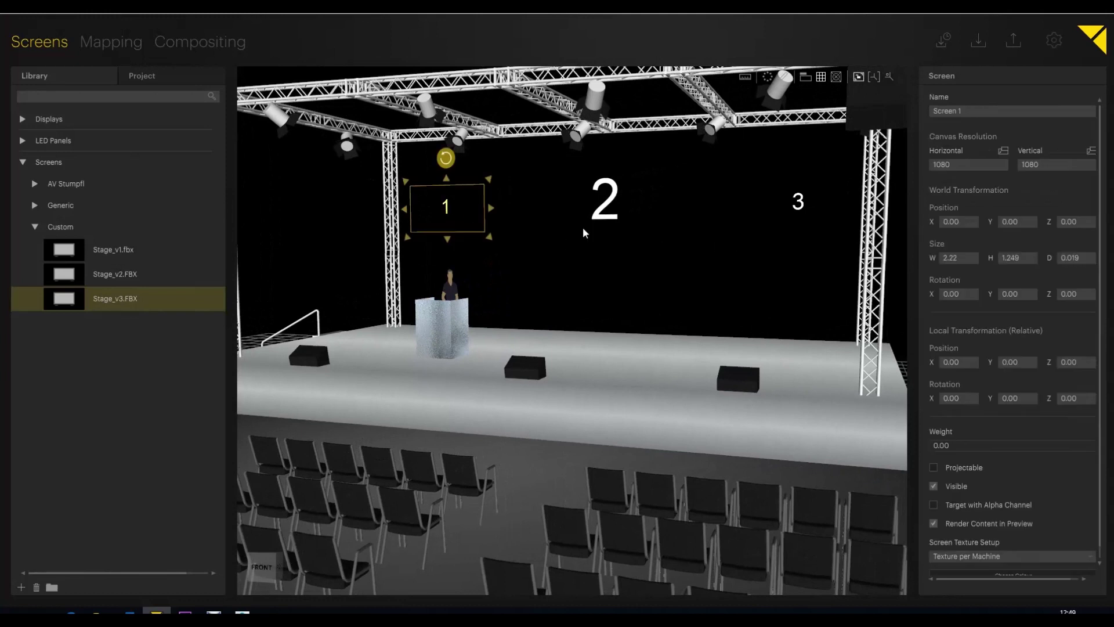
pyautogui.click(965, 166)
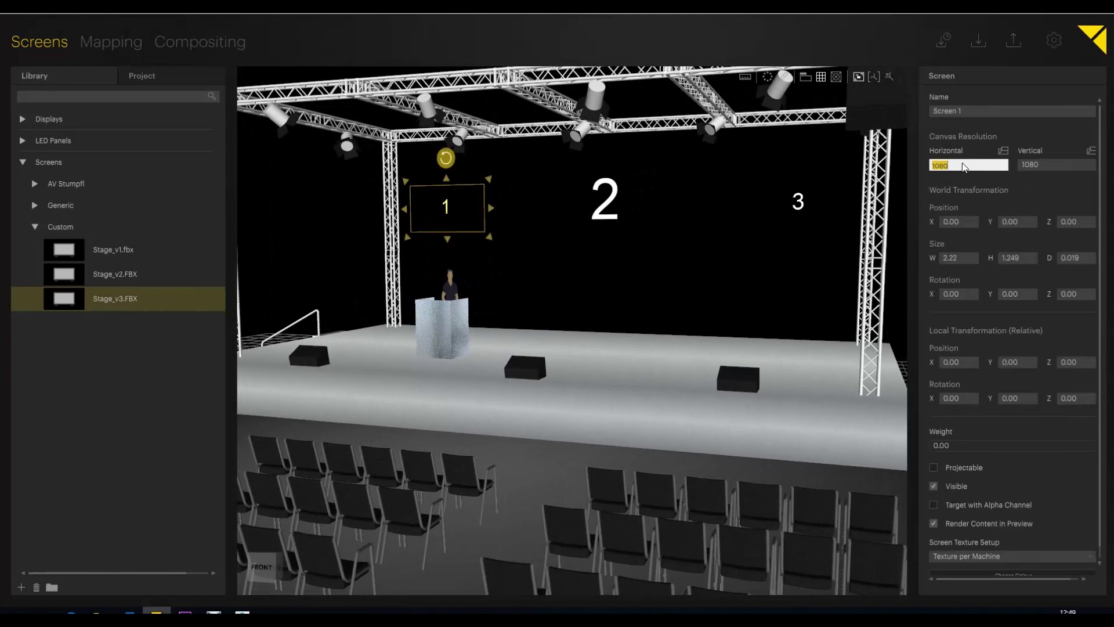
pyautogui.write('1280')
pyautogui.press('Return')
# Set the horizontal canvas resolution of Screen 2 to 1920
pyautogui.click(627, 177)
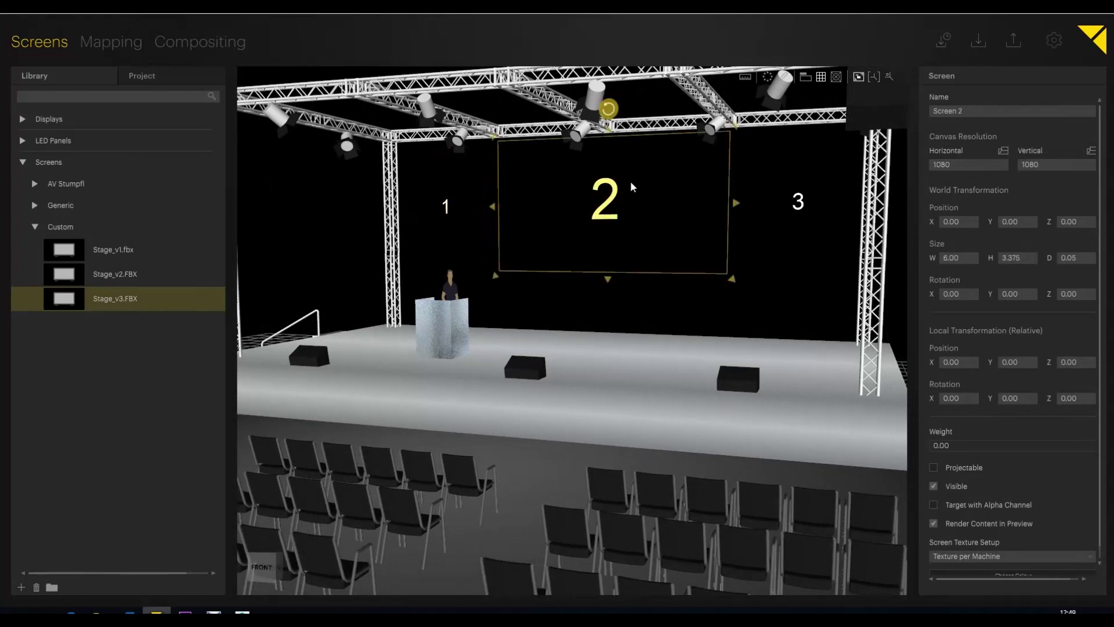
pyautogui.click(963, 166)
pyautogui.write('19')
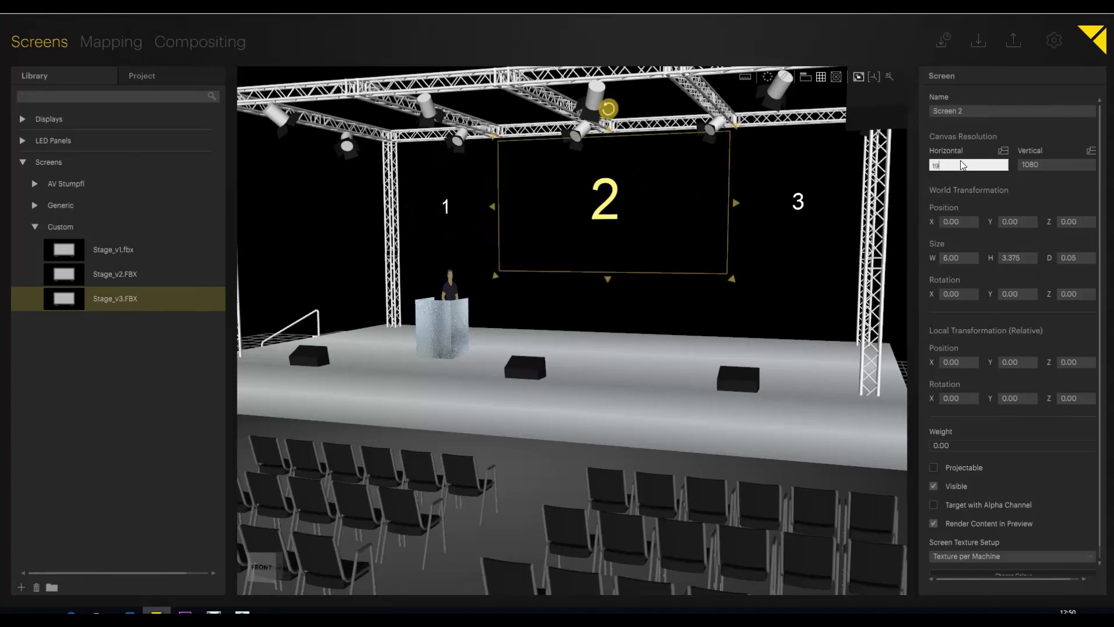
pyautogui.write('20')
pyautogui.press('Return')
# Set the horizontal canvas resolution of Screen 3 to 1280
pyautogui.click(785, 217)
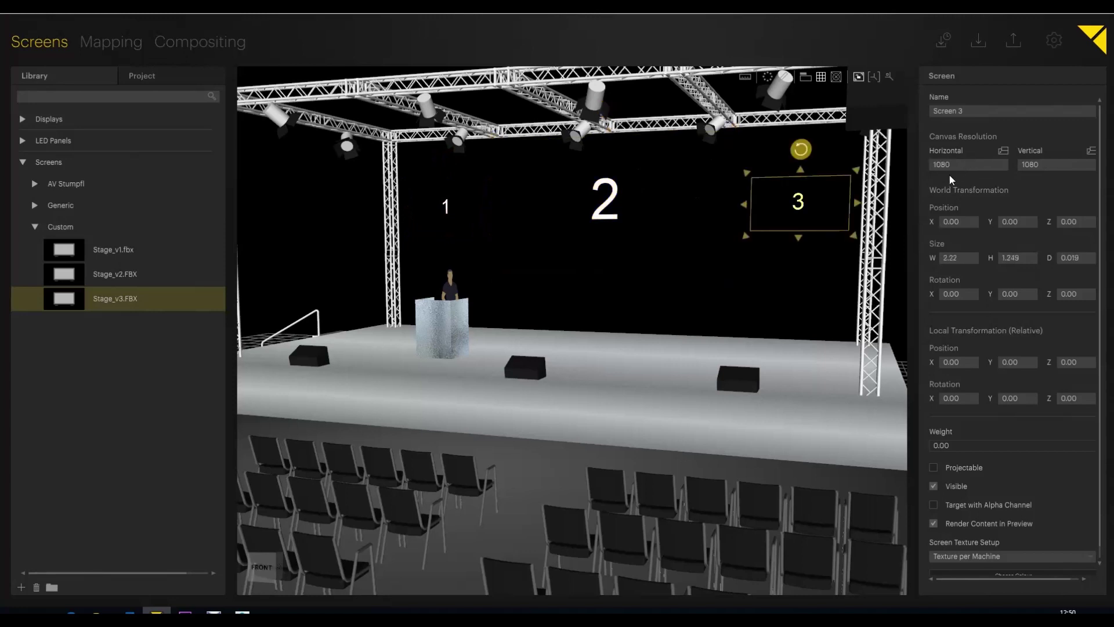
pyautogui.click(959, 171)
pyautogui.write('128')
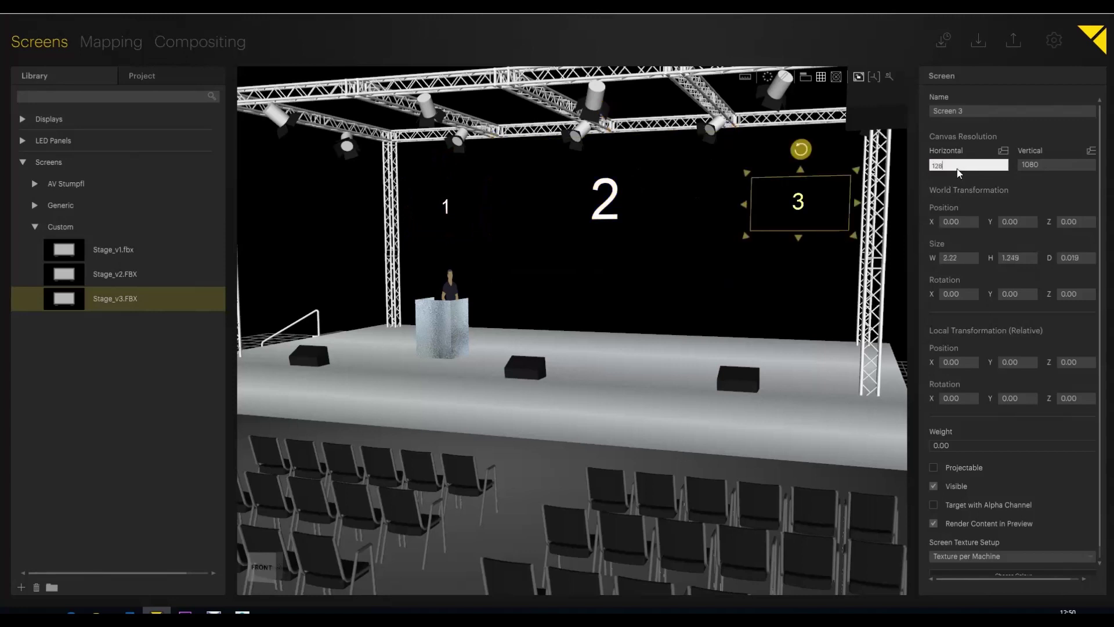
pyautogui.write('0')
pyautogui.press('Return')
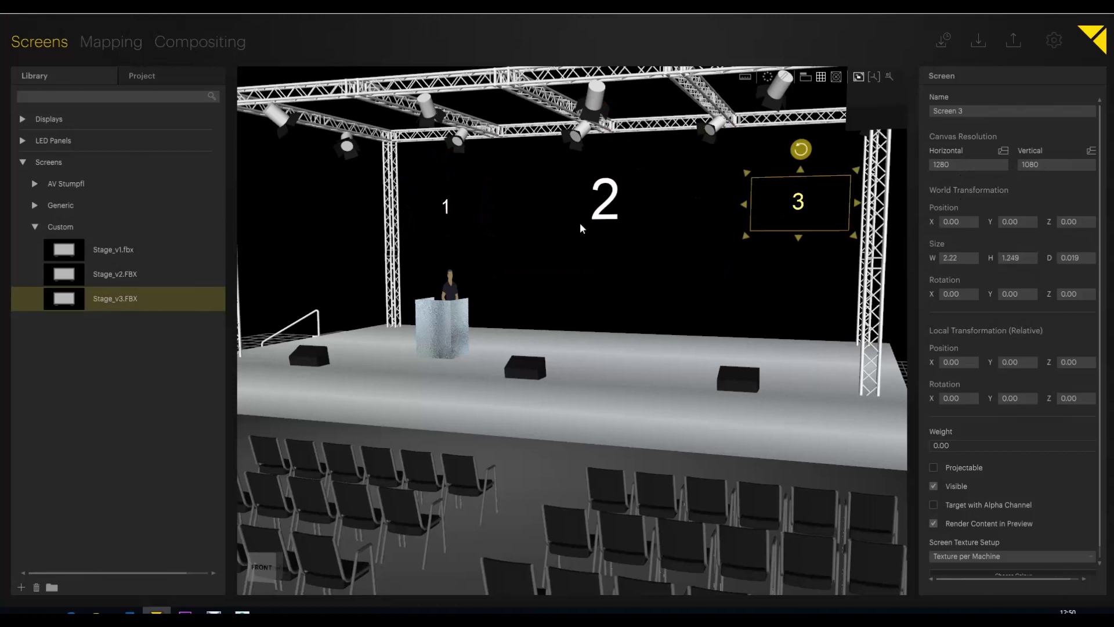
# Select Screens 1, 2 and 3 together and make them projectable
pyautogui.click(582, 228)
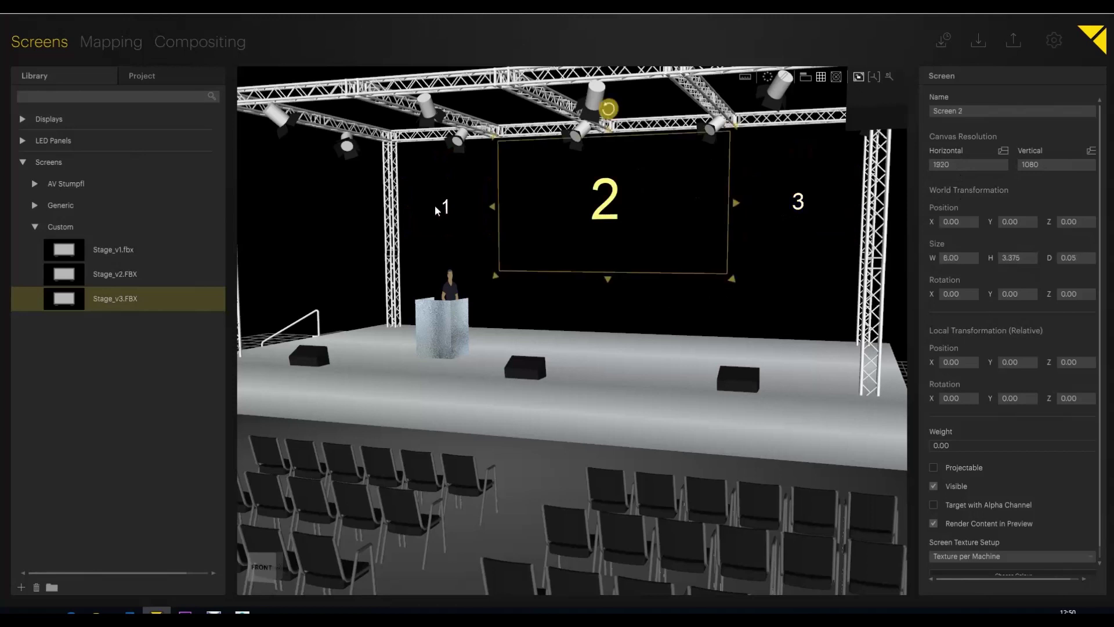
pyautogui.click(785, 219)
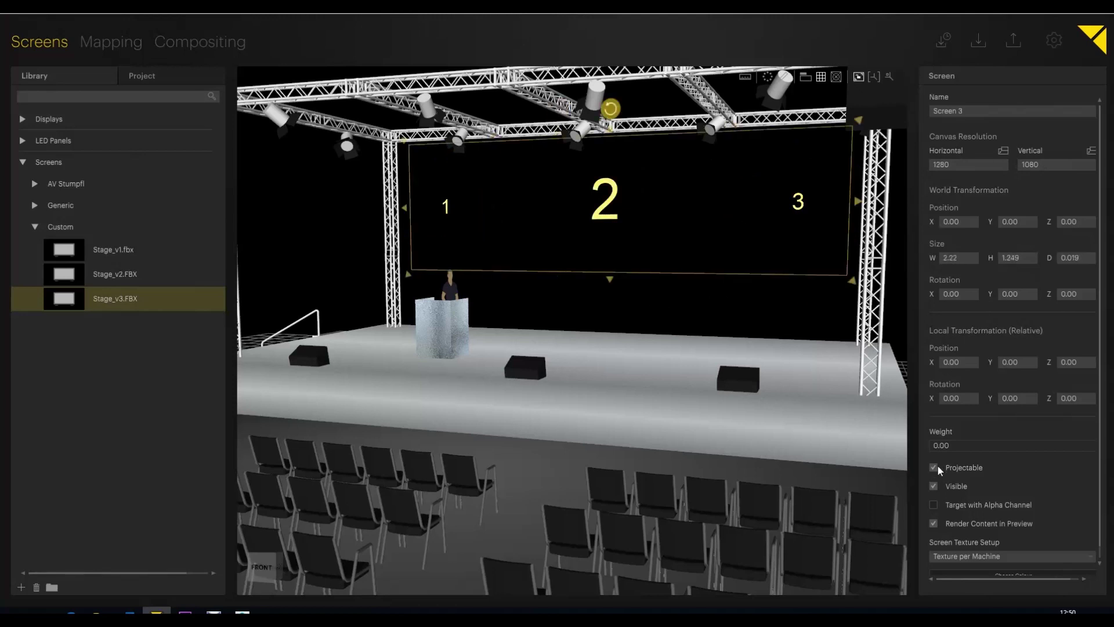
# In Compositing, put orange_HD_hap.mov on Screen 1, orange_HD_h264.mp4 on Screen 3 and tunnel_HD_h264.mp4 on Screen 2
pyautogui.click(227, 42)
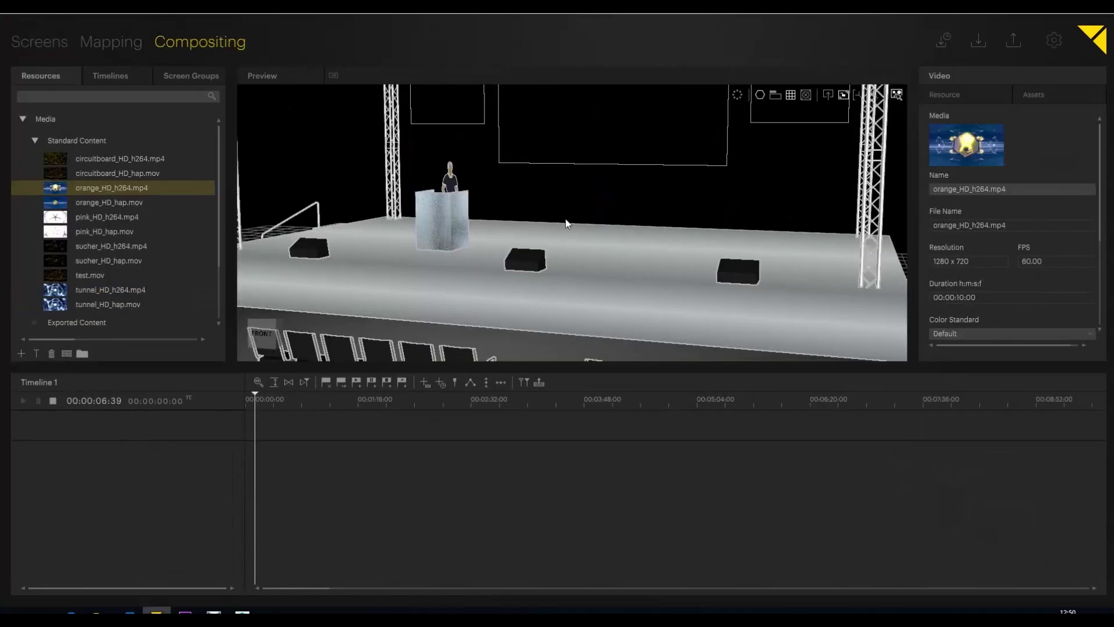
pyautogui.moveTo(567, 224); pyautogui.dragTo(565, 277, button='right')
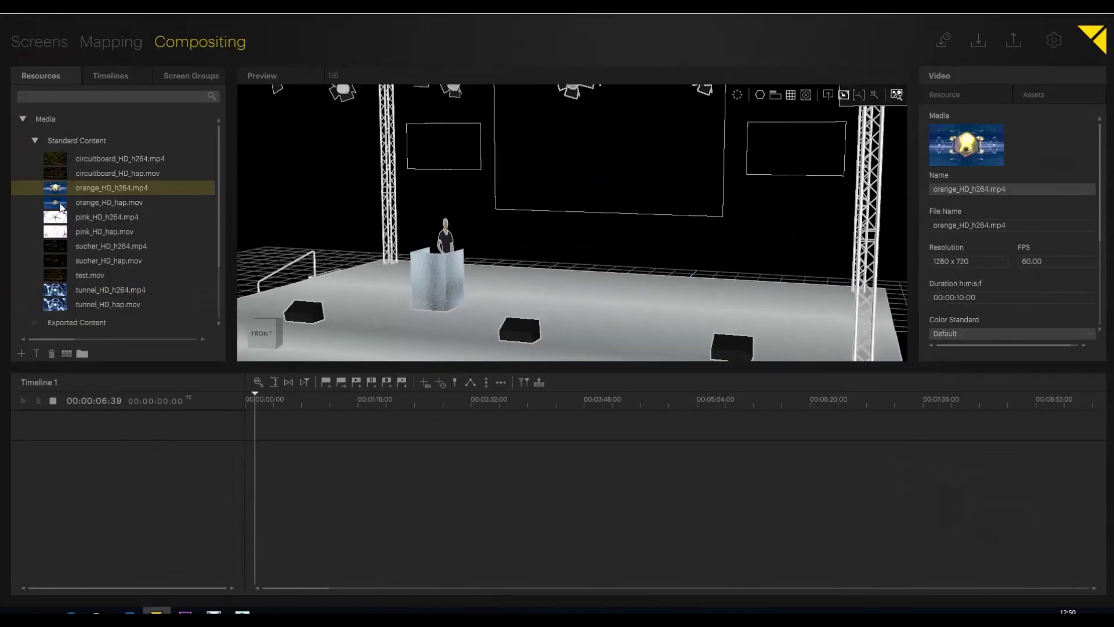
pyautogui.moveTo(60, 206); pyautogui.dragTo(441, 145)
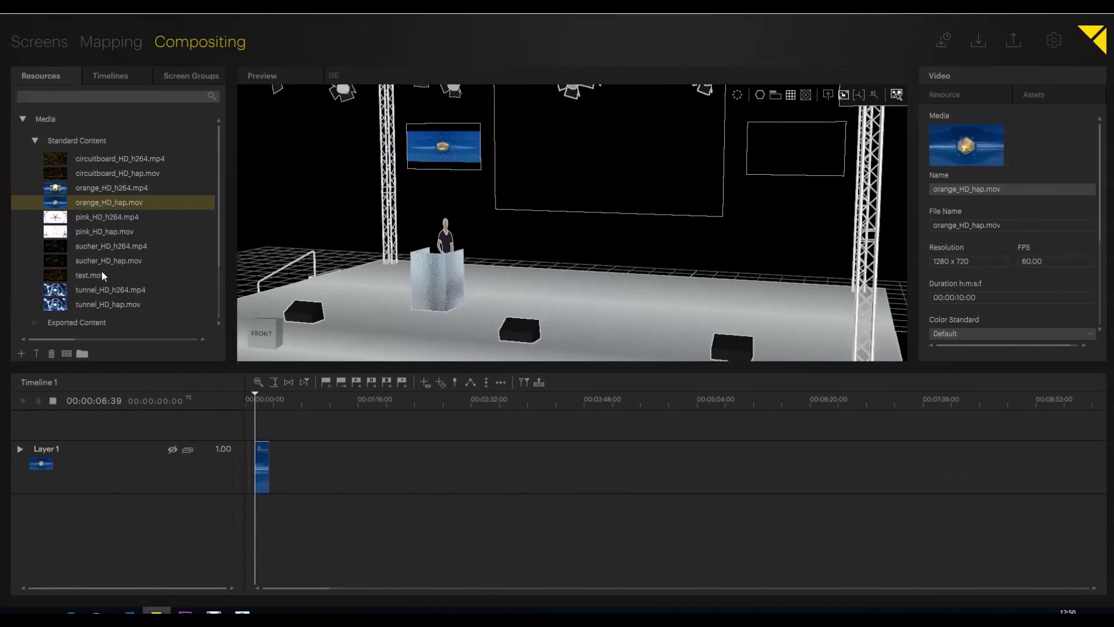
pyautogui.moveTo(60, 188); pyautogui.dragTo(781, 146)
pyautogui.click(58, 293)
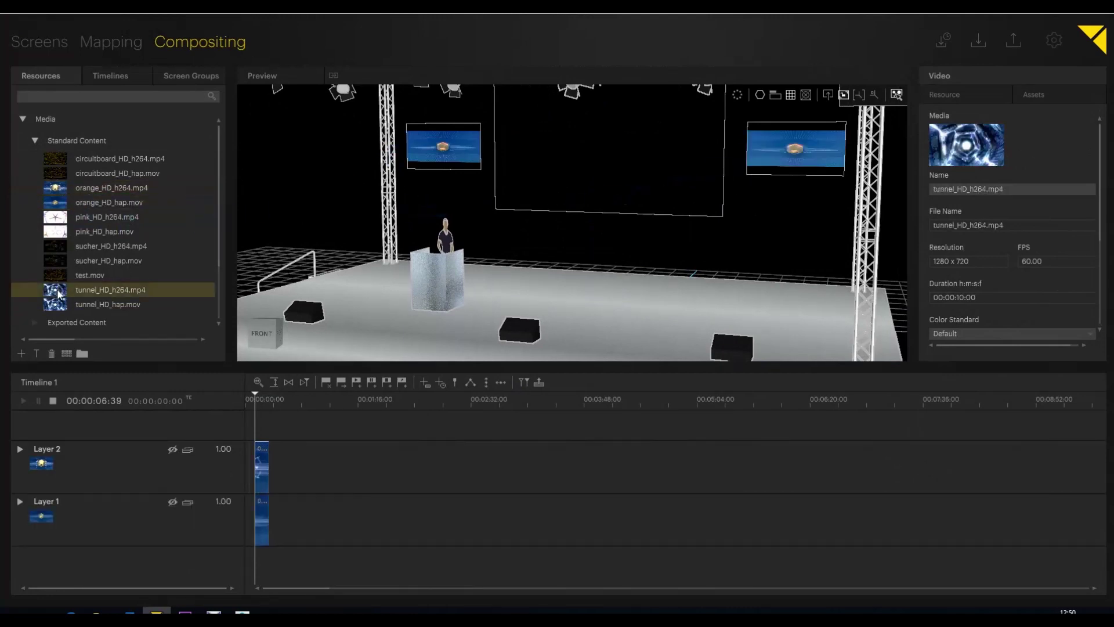
pyautogui.moveTo(58, 294); pyautogui.dragTo(609, 162)
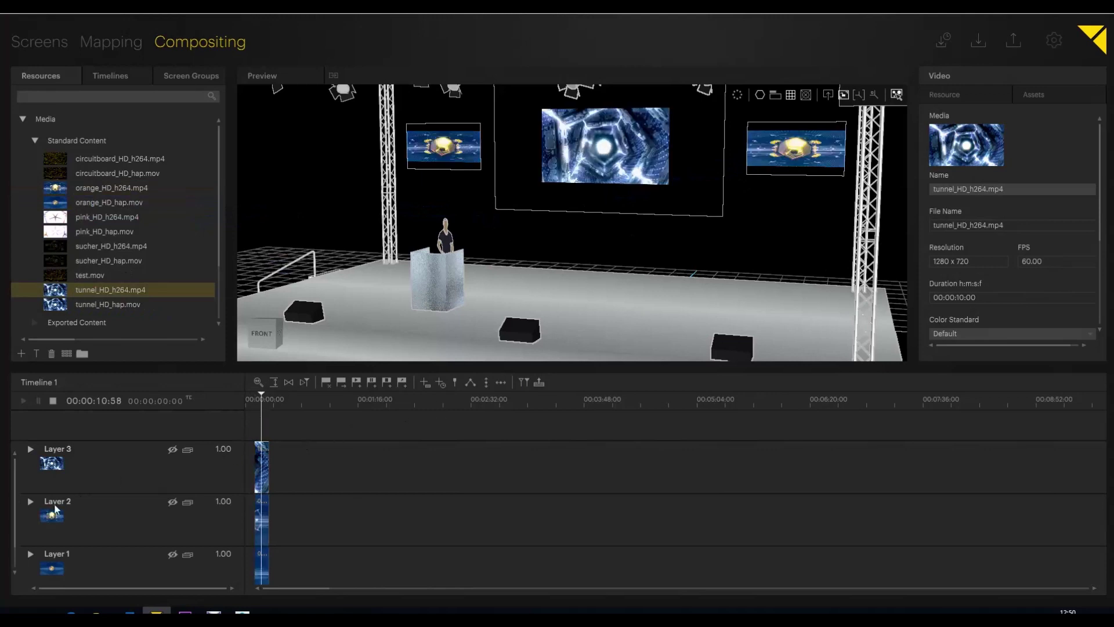
# Reposition the tunnel video layer on Screen 2 to about X -26, Y -17
pyautogui.moveTo(616, 153); pyautogui.dragTo(537, 152)
pyautogui.hotkey('ctrl', 'z')
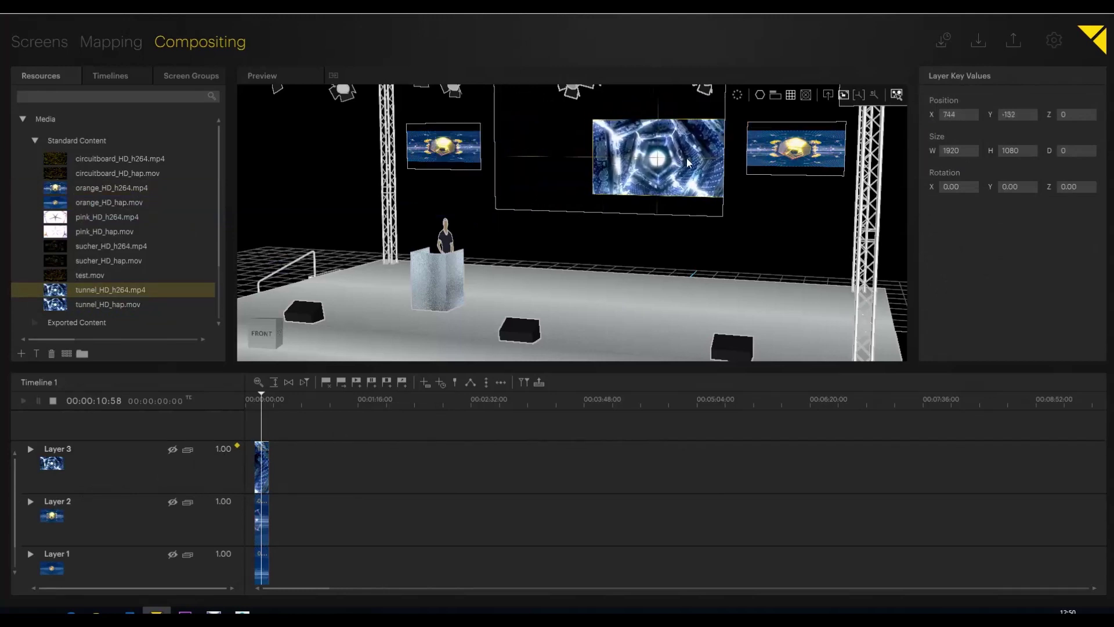
pyautogui.moveTo(617, 149)
pyautogui.mouseDown()
pyautogui.moveTo(652, 142)
pyautogui.moveTo(616, 152)
pyautogui.mouseUp()
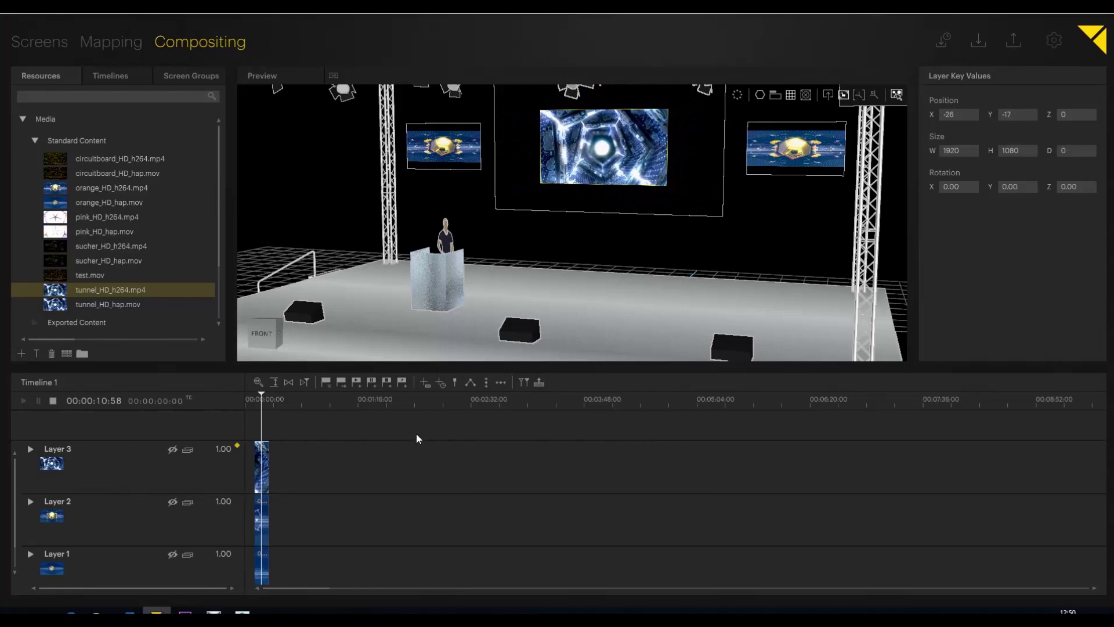
pyautogui.scroll(-5, 469, 288)
pyautogui.scroll(-5, 586, 196)
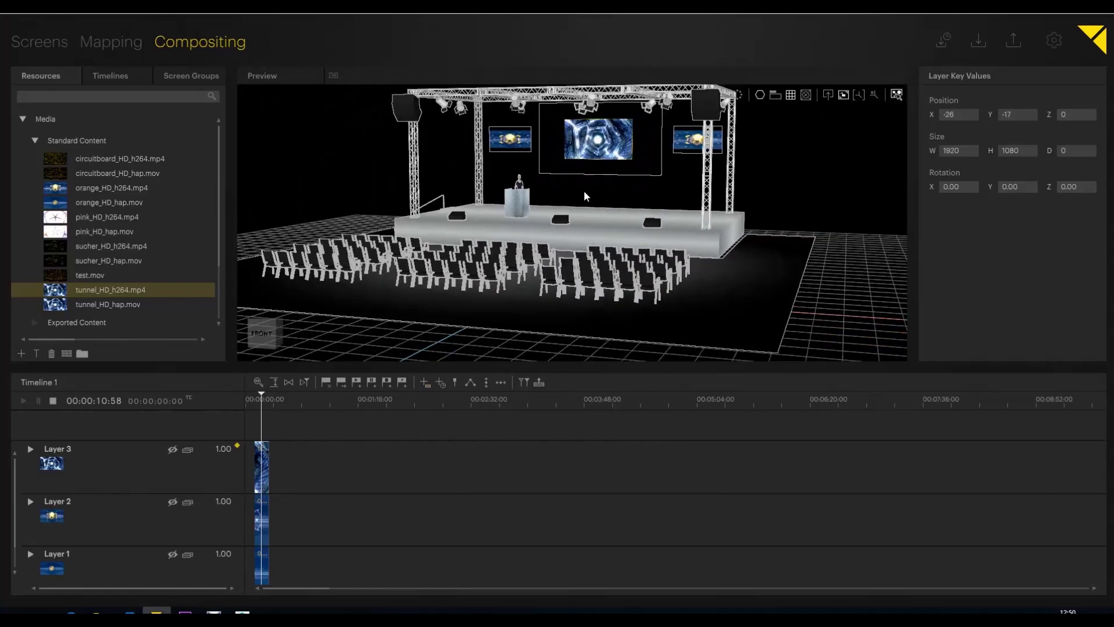